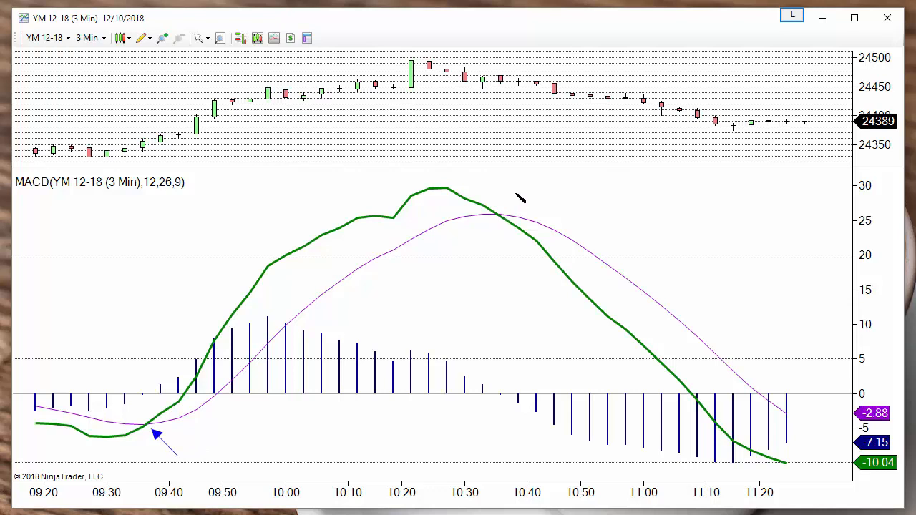
- Mark with arrows the downward MACD crossover of its average line and the MACD line's upward and downward zero-line crossings
{"action": "left_click_drag", "start_coordinate": [516, 191], "coordinate": [504, 212]}
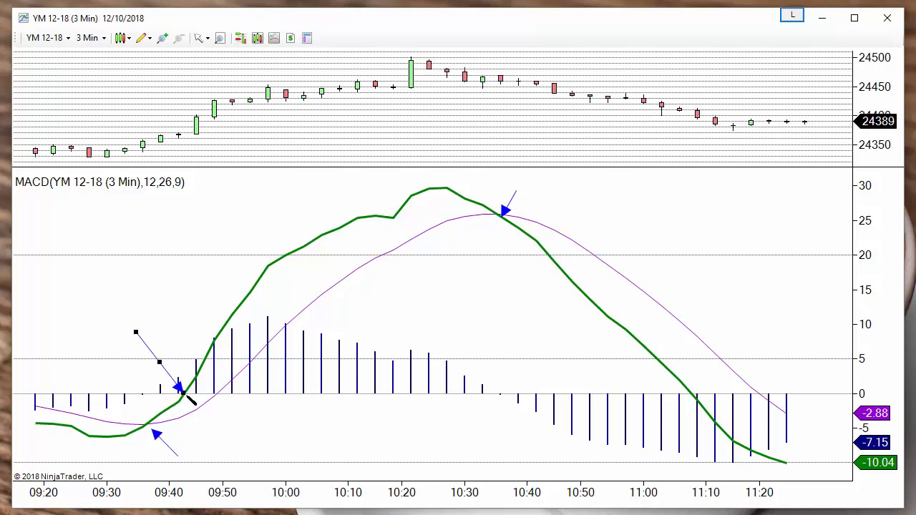
{"action": "left_click", "coordinate": [179, 391]}
{"action": "left_click", "coordinate": [749, 314]}
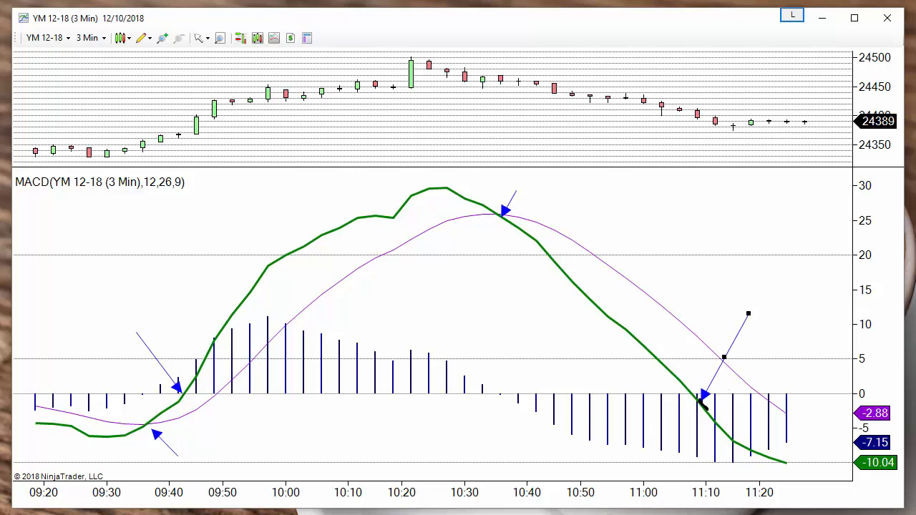
{"action": "left_click", "coordinate": [694, 395]}
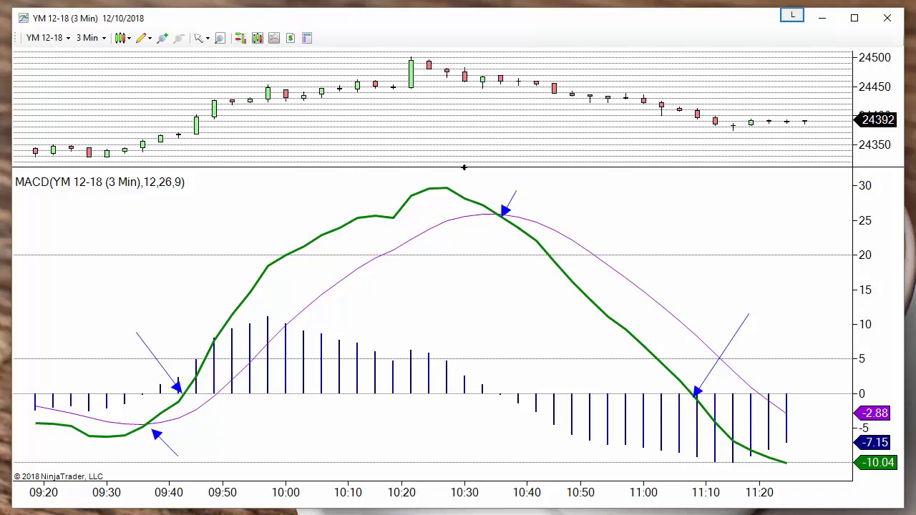
- Resize the chart panels so the price panel takes up about 60 percent of the height above the MACD panel
{"action": "left_click_drag", "start_coordinate": [466, 168], "coordinate": [456, 411]}
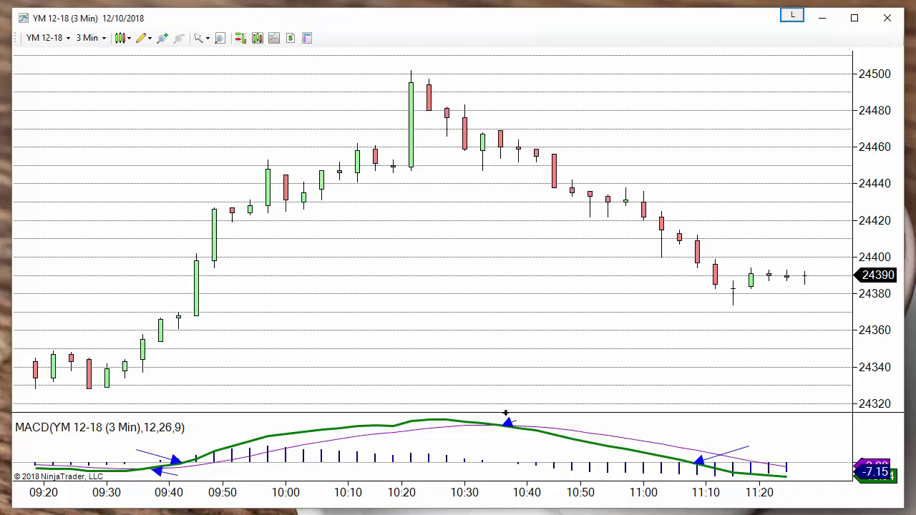
{"action": "left_click_drag", "start_coordinate": [505, 413], "coordinate": [505, 248]}
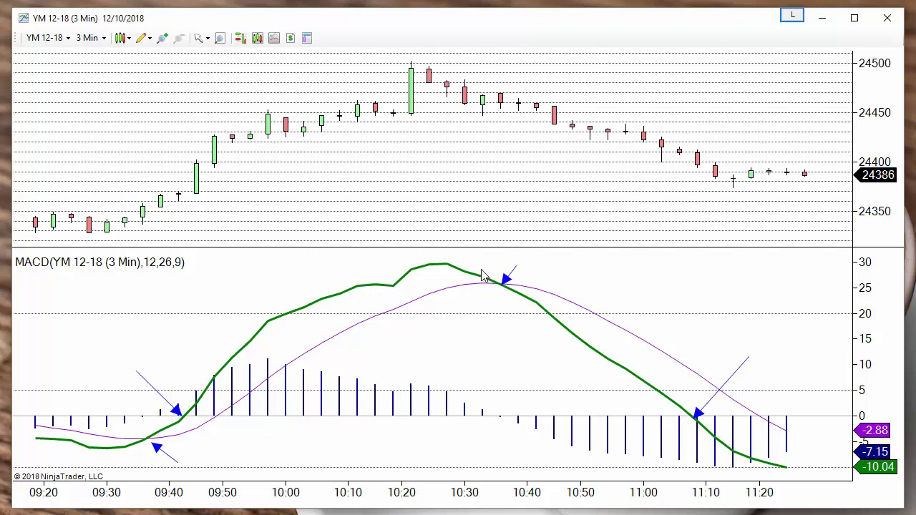
{"action": "left_click_drag", "start_coordinate": [463, 249], "coordinate": [461, 312]}
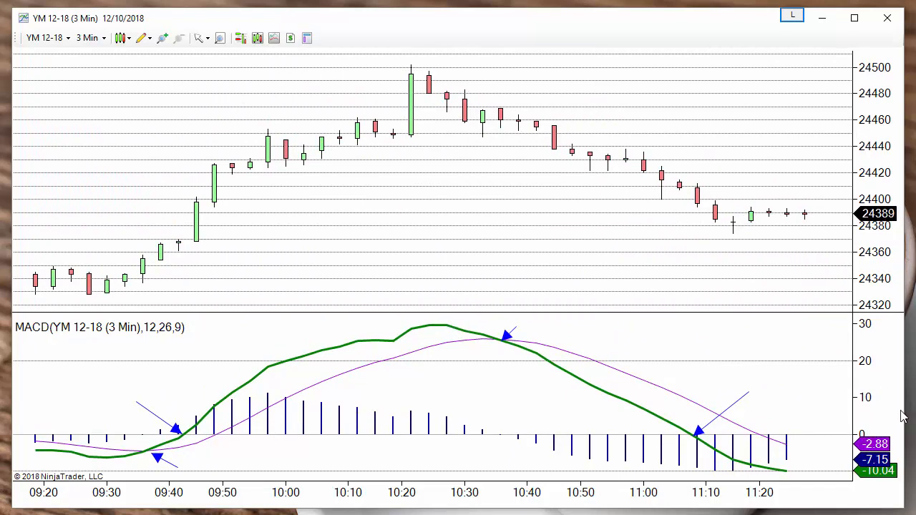
- Bring up the Control Center, start a new NinjaScript strategy and name it WizMACDXO
{"action": "left_click_drag", "start_coordinate": [915, 62], "coordinate": [558, 53]}
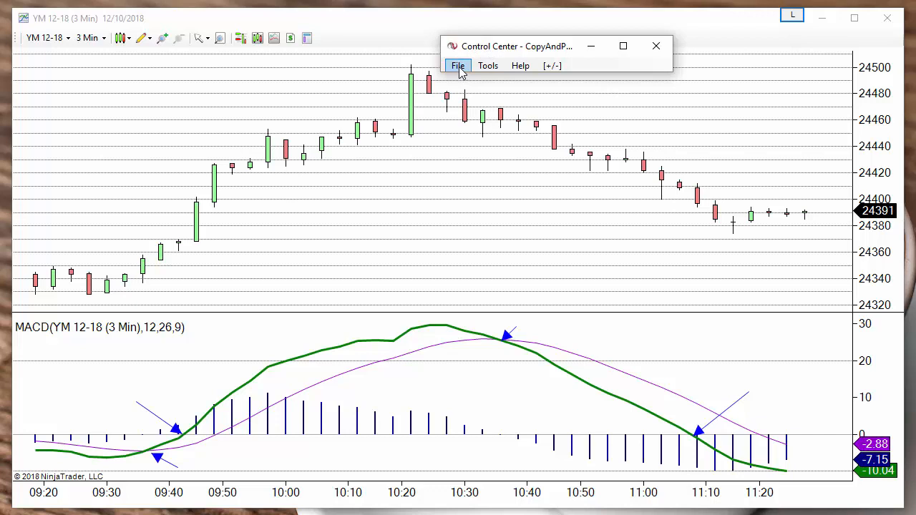
{"action": "left_click", "coordinate": [451, 69]}
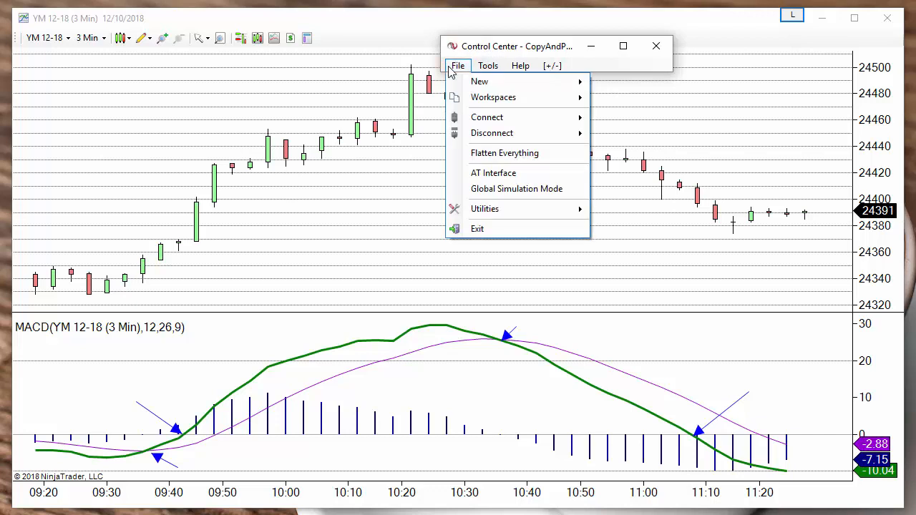
{"action": "mouse_move", "coordinate": [487, 69]}
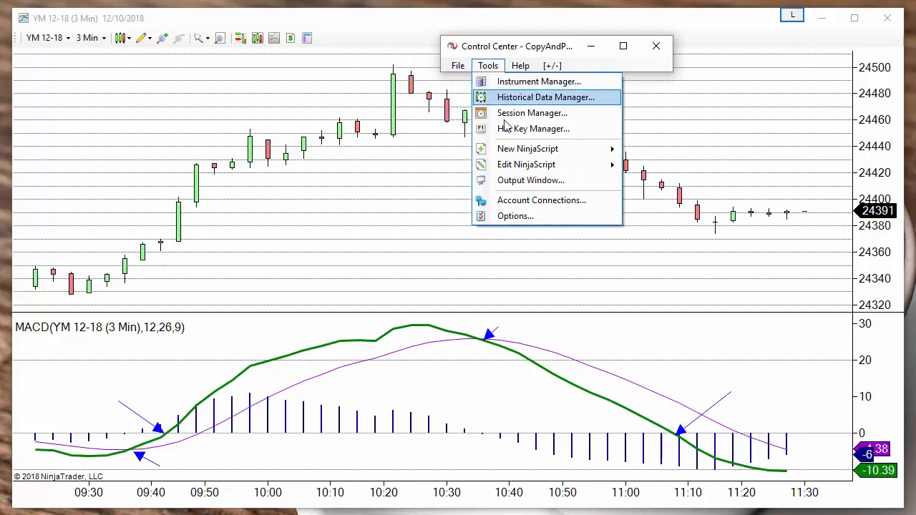
{"action": "mouse_move", "coordinate": [614, 157]}
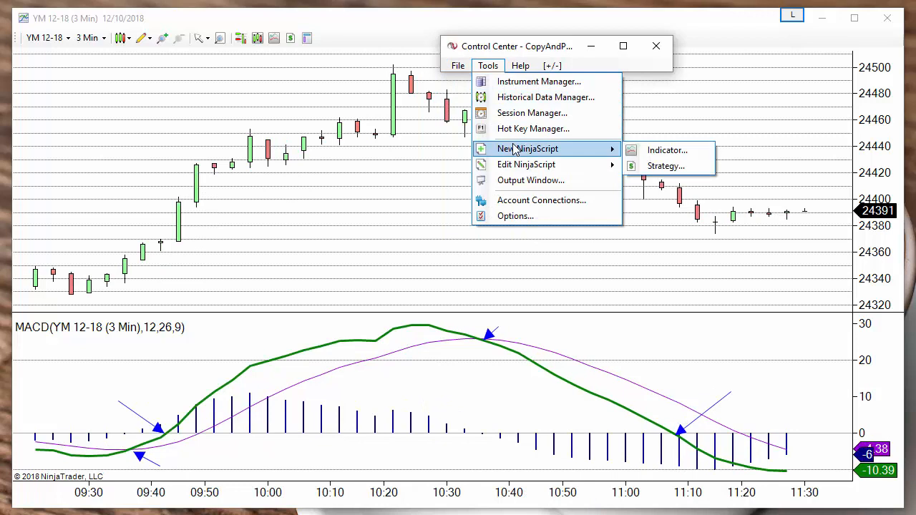
{"action": "left_click", "coordinate": [683, 169]}
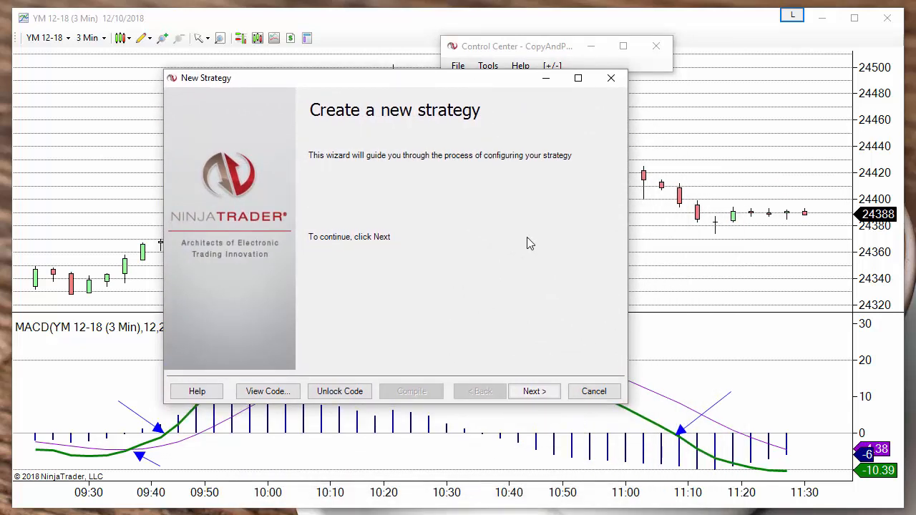
{"action": "left_click", "coordinate": [534, 392]}
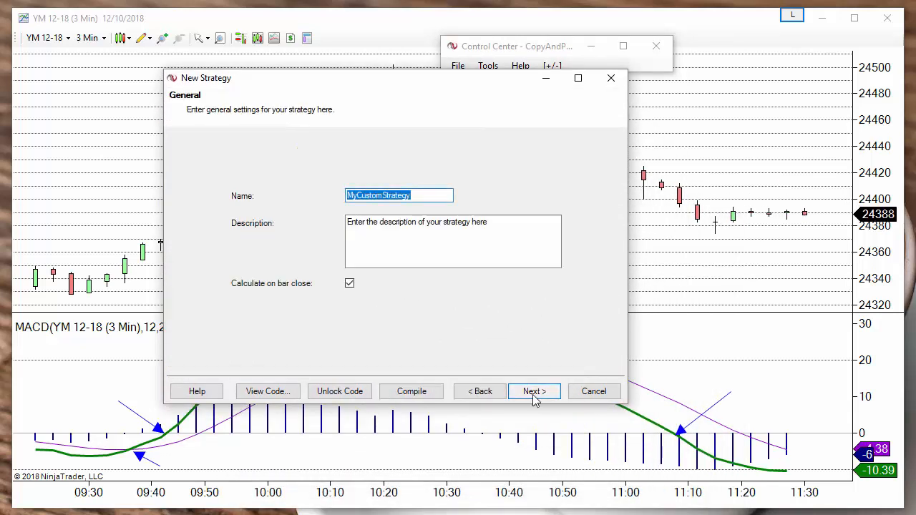
{"action": "type", "text": "WizMACDXO"}
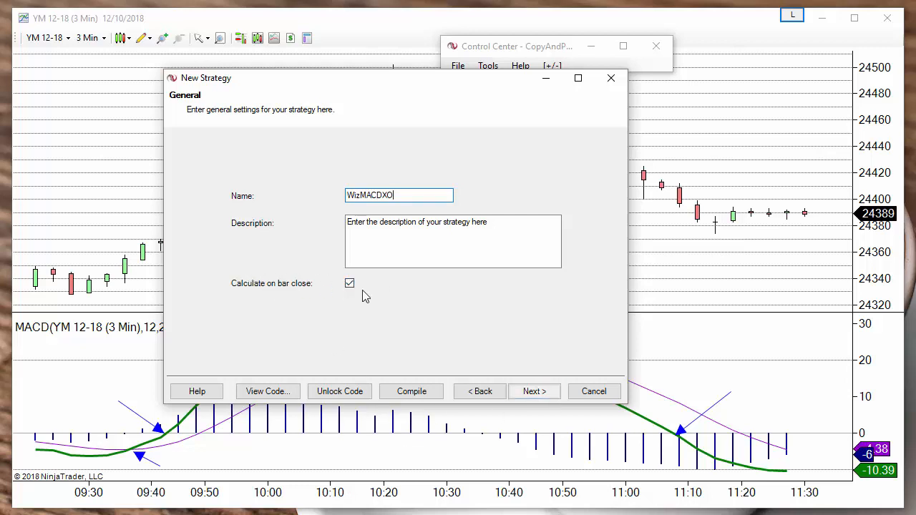
{"action": "left_click", "coordinate": [526, 392]}
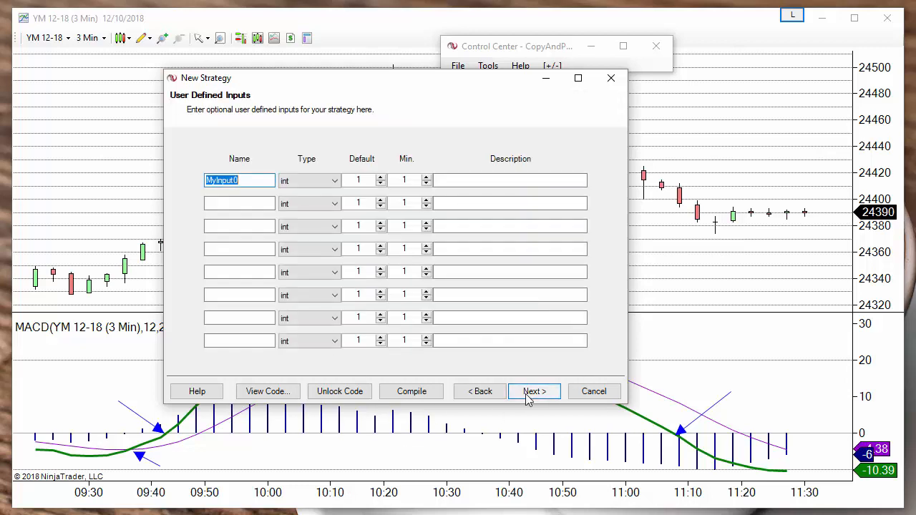
- Add three integer user-defined inputs to the strategy named Macd, Avg and Smooth
{"action": "left_click_drag", "start_coordinate": [257, 85], "coordinate": [398, 119]}
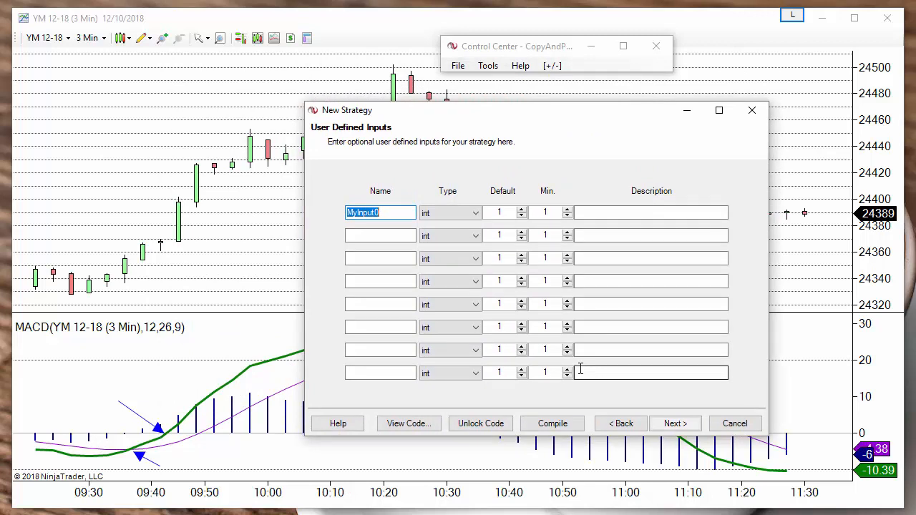
{"action": "type", "text": "MA"}
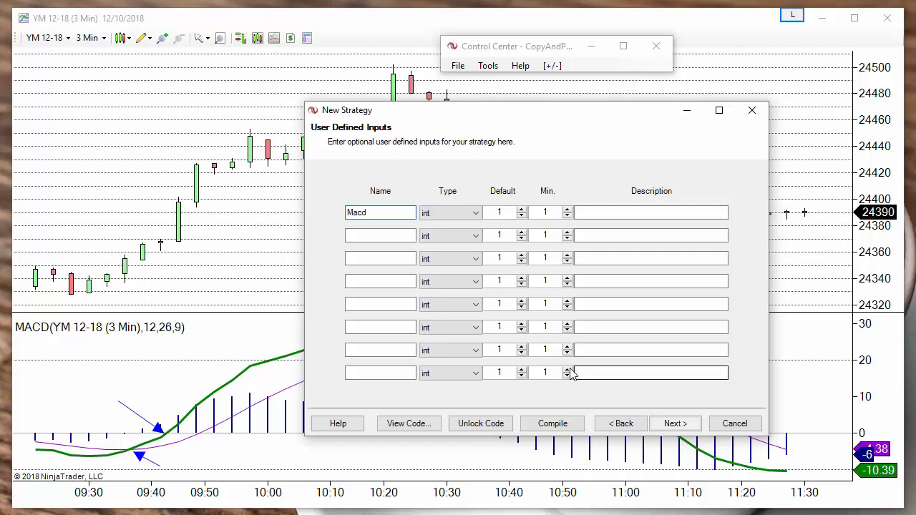
{"action": "left_click", "coordinate": [366, 235]}
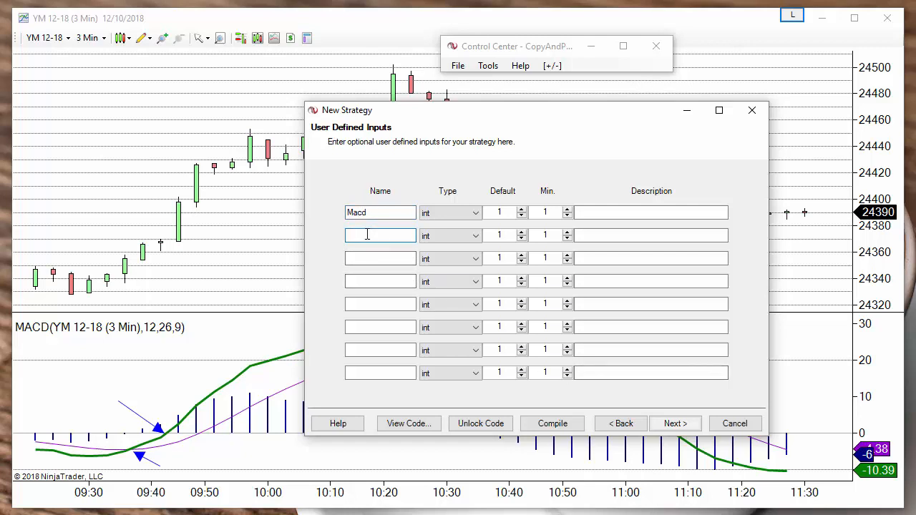
{"action": "type", "text": "Avg"}
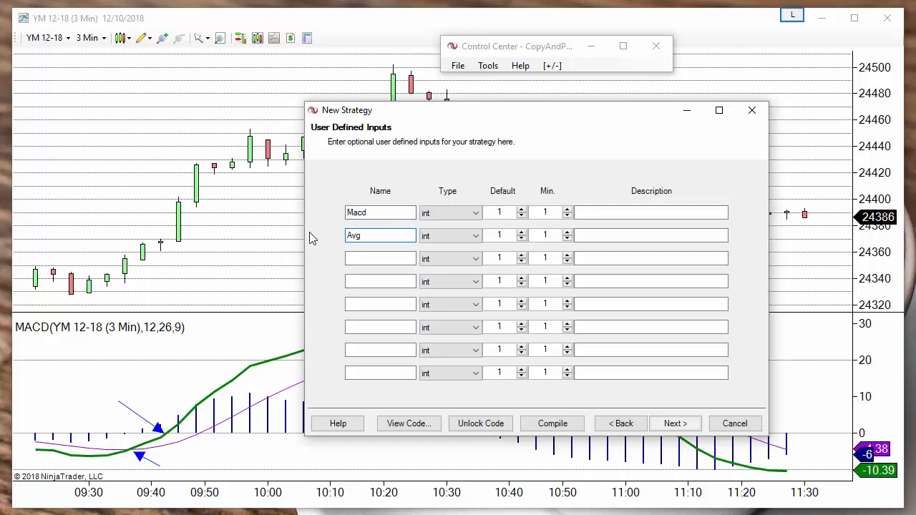
{"action": "left_click", "coordinate": [376, 261]}
{"action": "type", "text": "Smoo"}
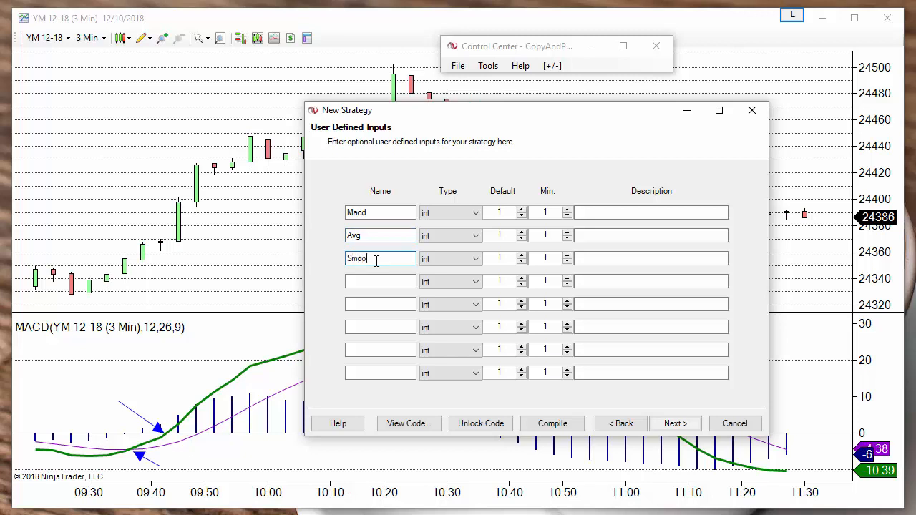
{"action": "type", "text": "th"}
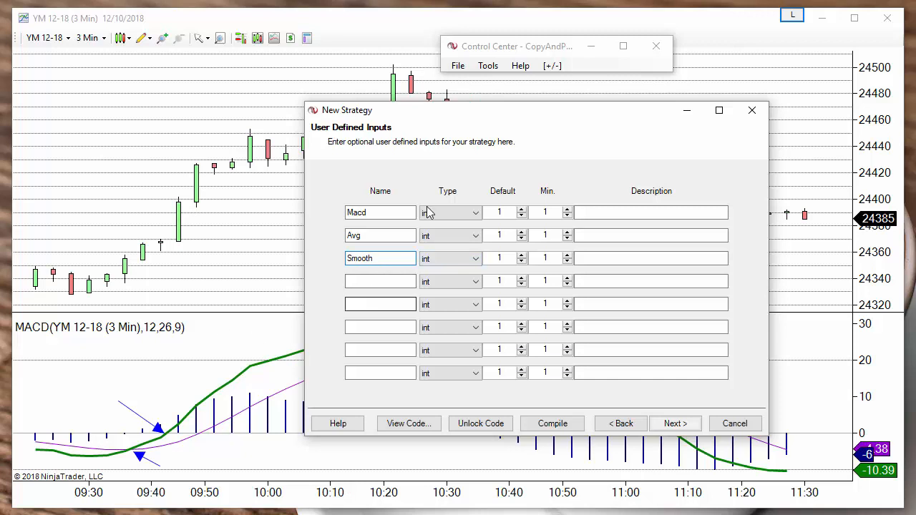
- Set the default values of the three inputs to 12, 26 and 9, and continue to the conditions and actions
{"action": "left_click", "coordinate": [507, 218]}
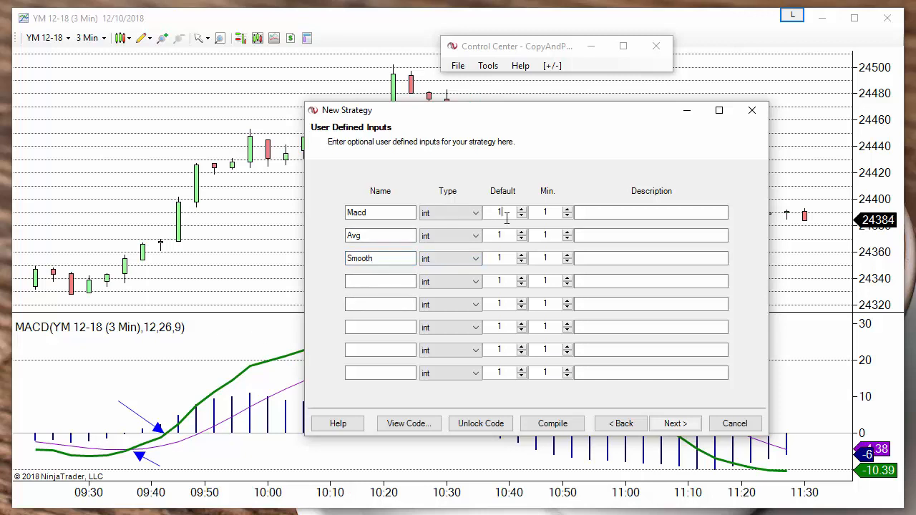
{"action": "type", "text": "2"}
{"action": "left_click", "coordinate": [676, 424]}
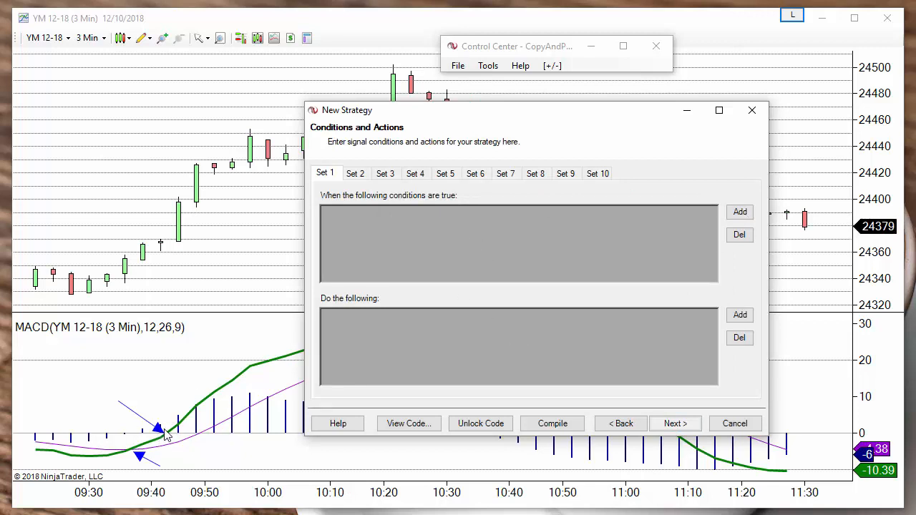
{"action": "left_click_drag", "start_coordinate": [462, 120], "coordinate": [508, 108]}
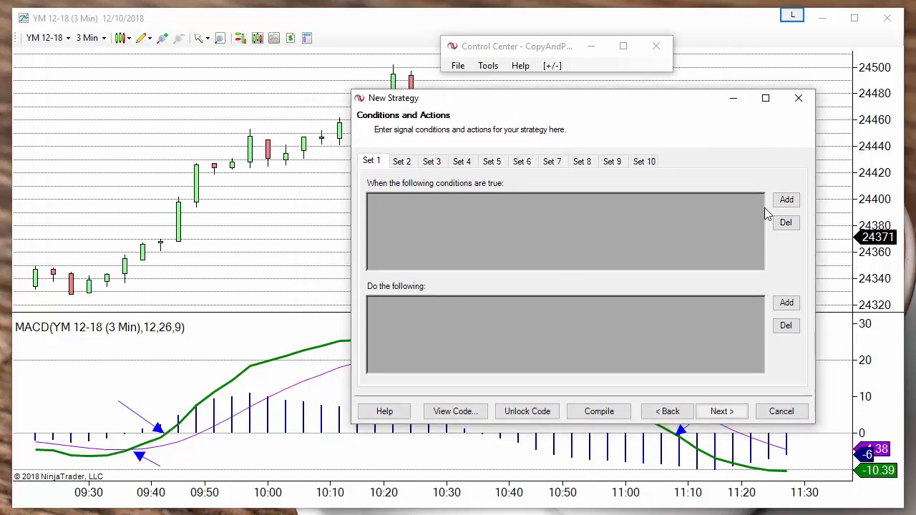
{"action": "left_click", "coordinate": [790, 203]}
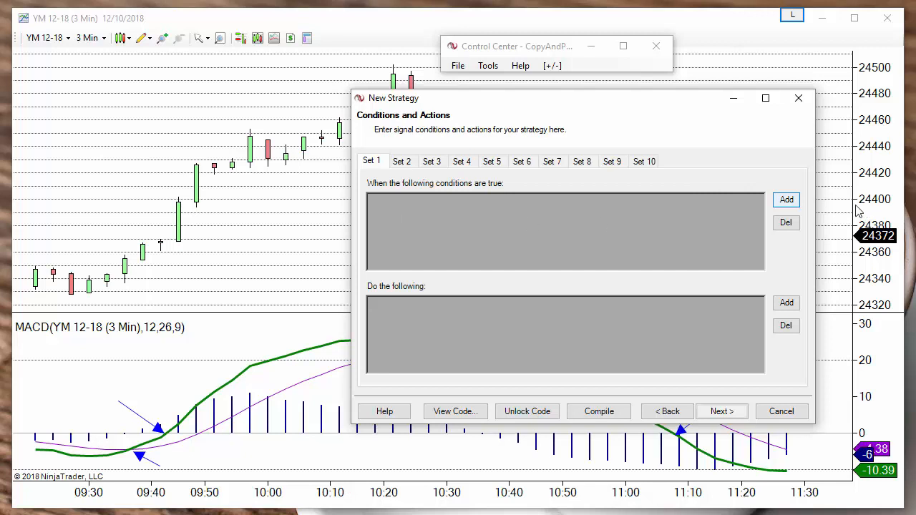
{"action": "left_click", "coordinate": [786, 201]}
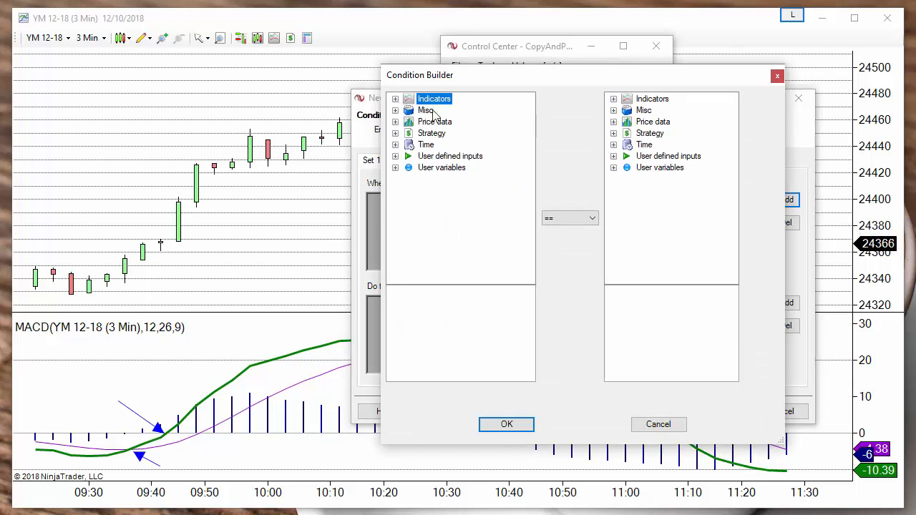
{"action": "left_click", "coordinate": [398, 101]}
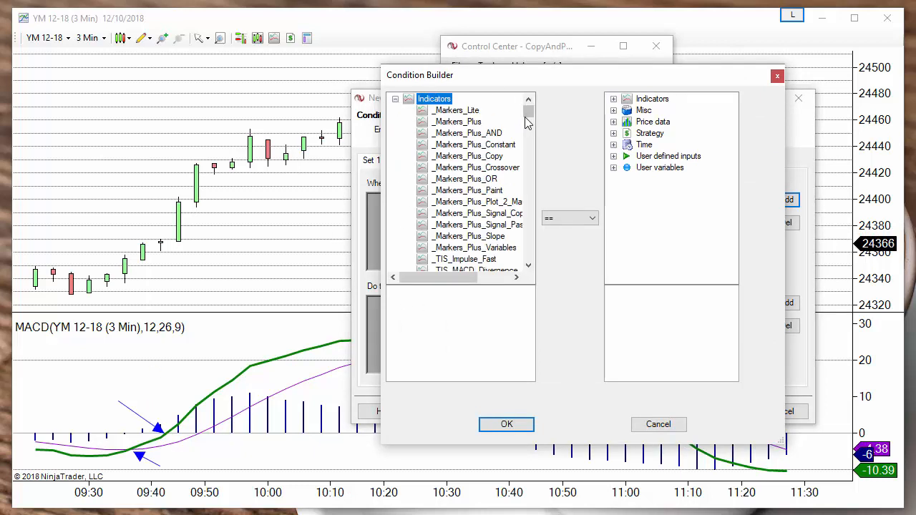
{"action": "left_click_drag", "start_coordinate": [527, 112], "coordinate": [521, 177]}
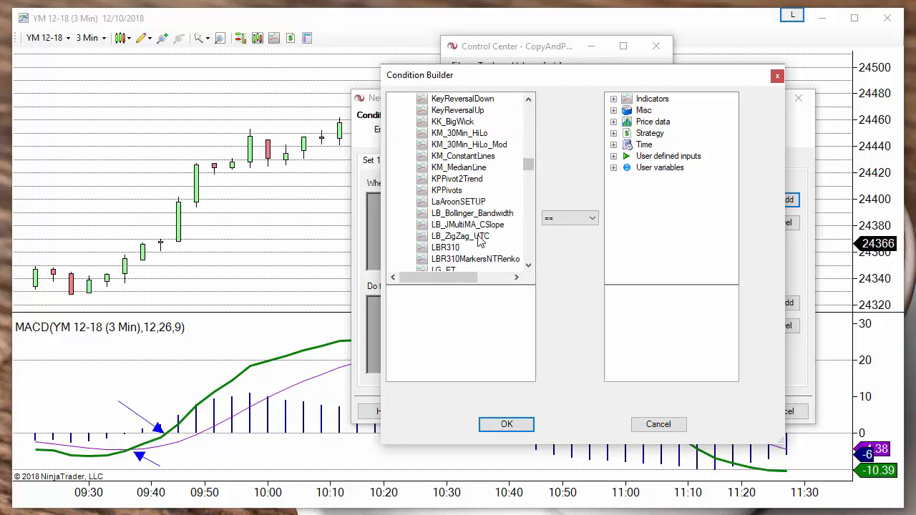
{"action": "scroll", "coordinate": [483, 240], "scroll_direction": "down", "scroll_amount": 6}
{"action": "left_click", "coordinate": [442, 203]}
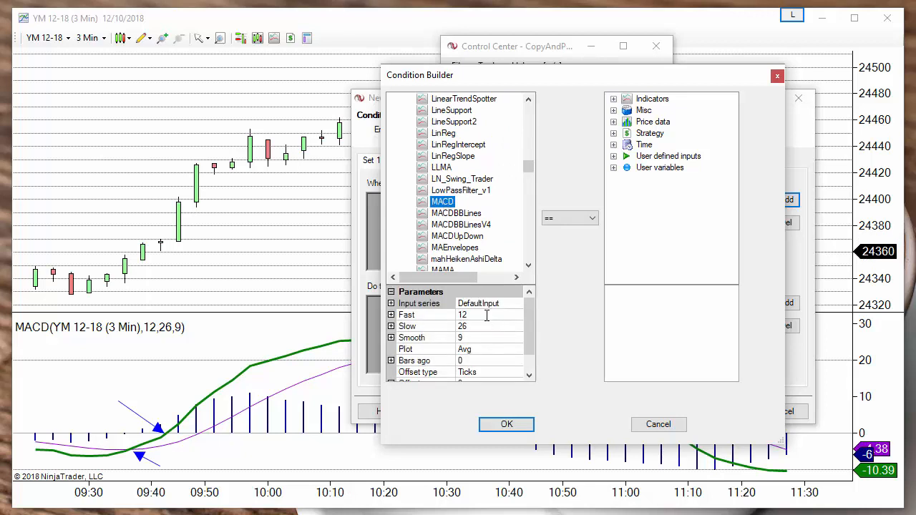
{"action": "left_click", "coordinate": [484, 316]}
{"action": "left_click", "coordinate": [480, 329]}
{"action": "left_click", "coordinate": [480, 340]}
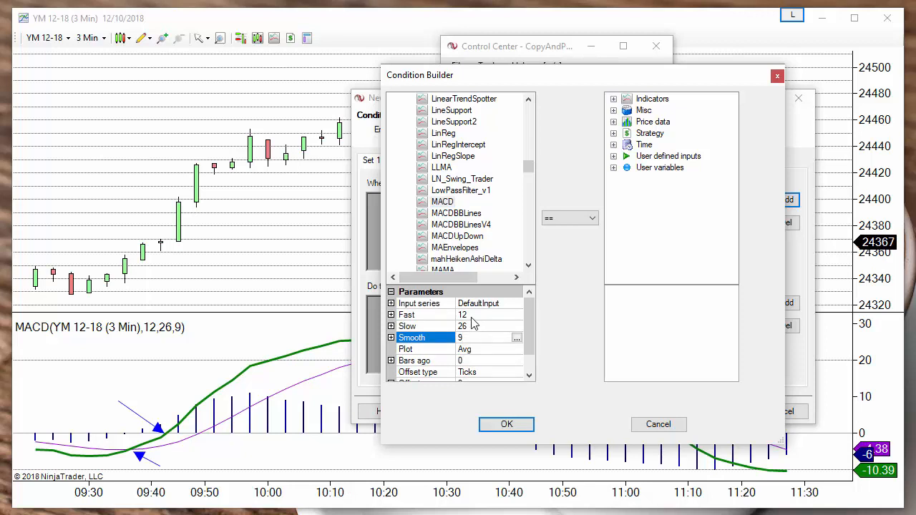
{"action": "left_click", "coordinate": [472, 316]}
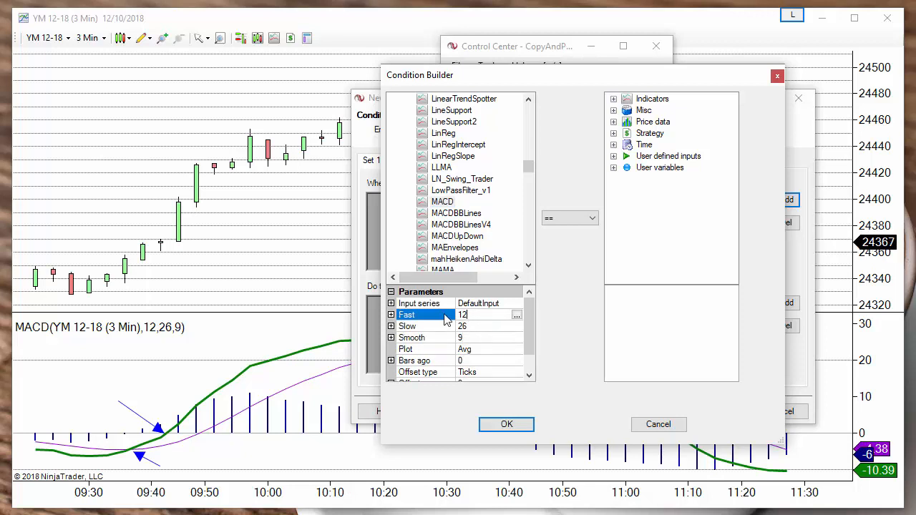
{"action": "left_click", "coordinate": [516, 316]}
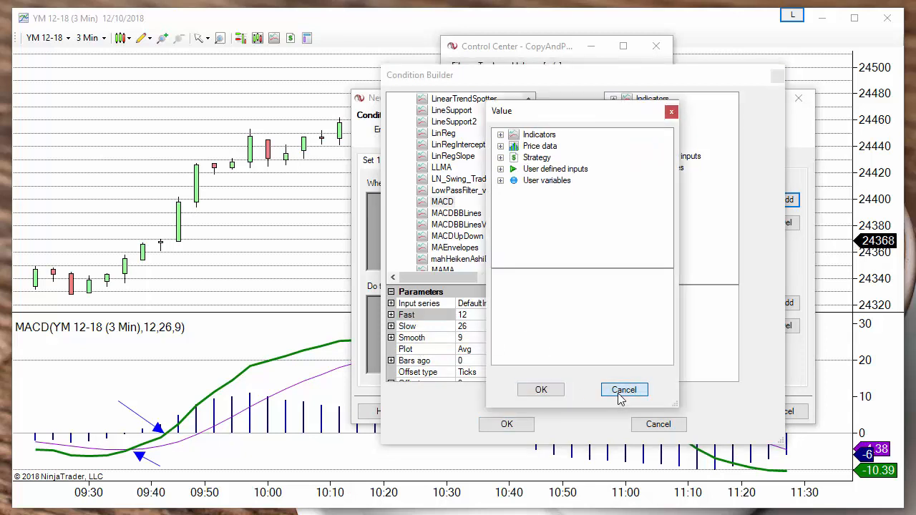
{"action": "left_click", "coordinate": [621, 392]}
{"action": "left_click", "coordinate": [658, 423]}
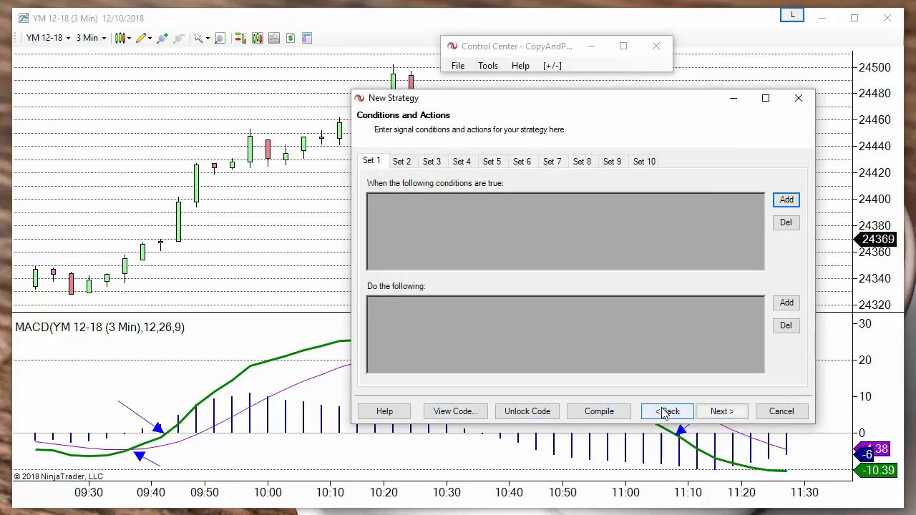
- Return to the user-defined inputs and rename Macd to Fast and Avg to Slow
{"action": "left_click", "coordinate": [666, 413]}
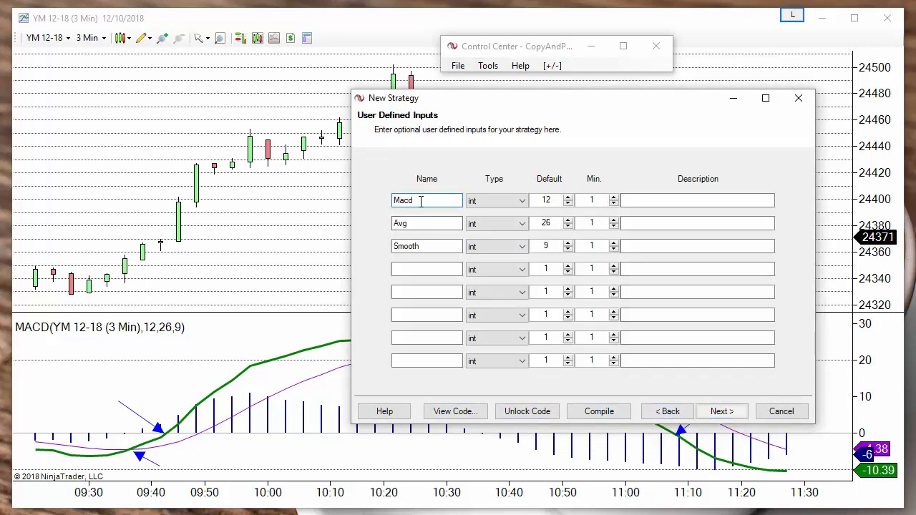
{"action": "double_click", "coordinate": [421, 201]}
{"action": "type", "text": "Fast"}
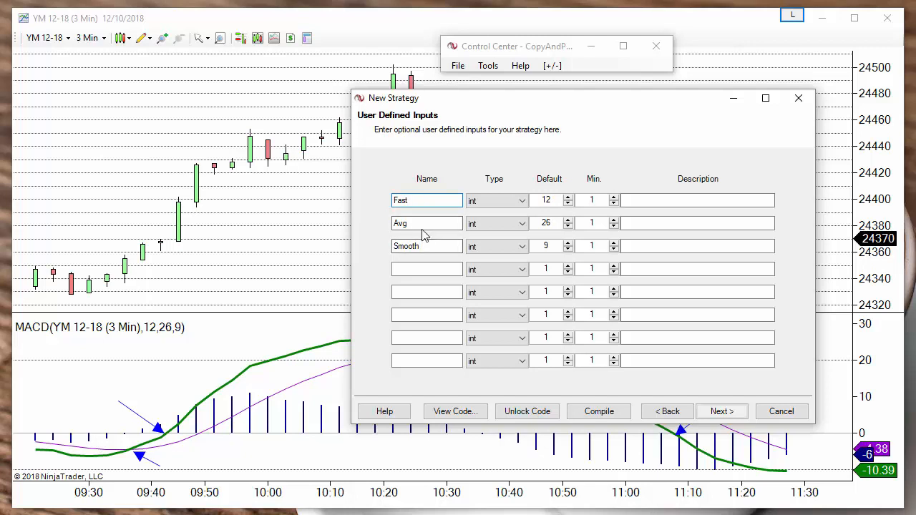
{"action": "double_click", "coordinate": [423, 227]}
{"action": "type", "text": "Slow"}
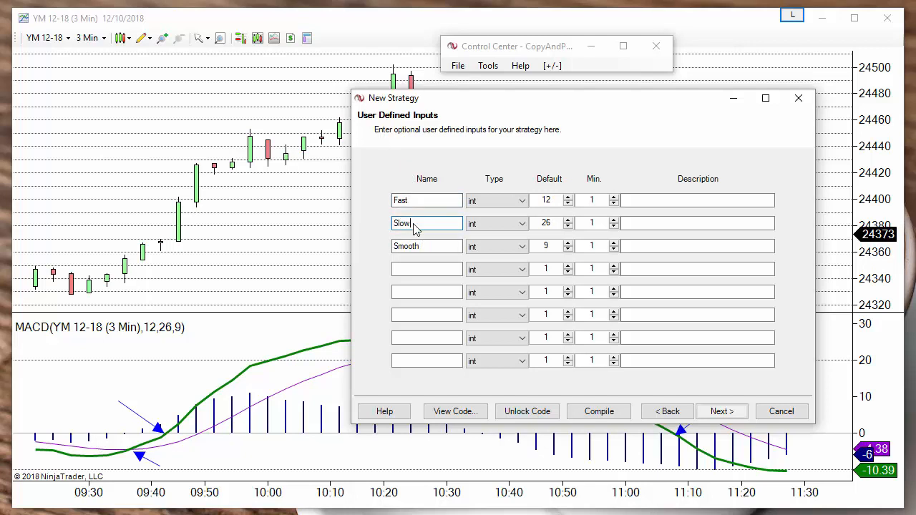
- Continue to the conditions and actions, start a new condition in Set 1 and choose the MACD indicator as its first operand
{"action": "left_click", "coordinate": [718, 412]}
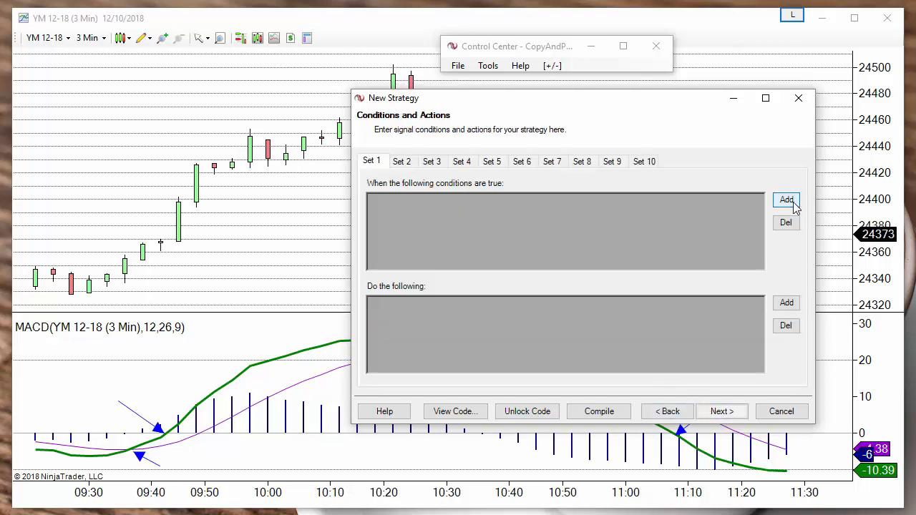
{"action": "double_click", "coordinate": [456, 211]}
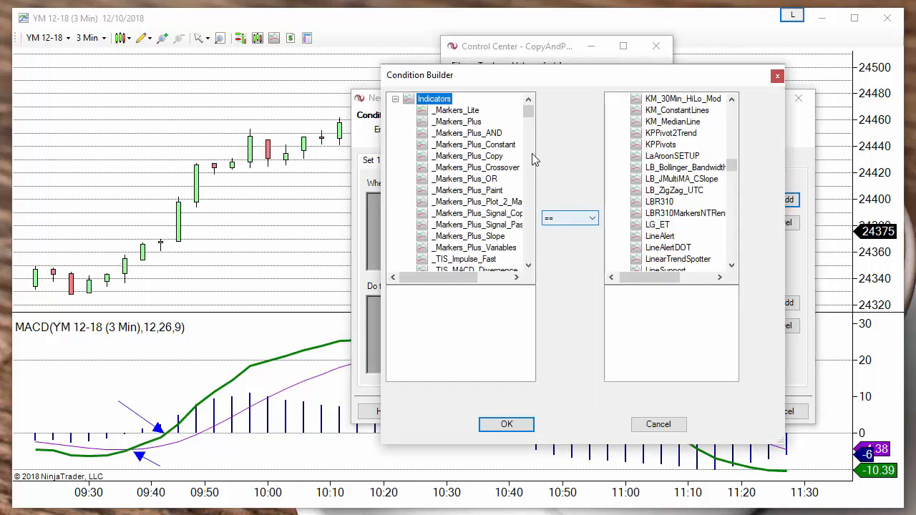
{"action": "left_click_drag", "start_coordinate": [530, 114], "coordinate": [525, 177]}
{"action": "scroll", "coordinate": [473, 172], "scroll_direction": "up", "scroll_amount": 5}
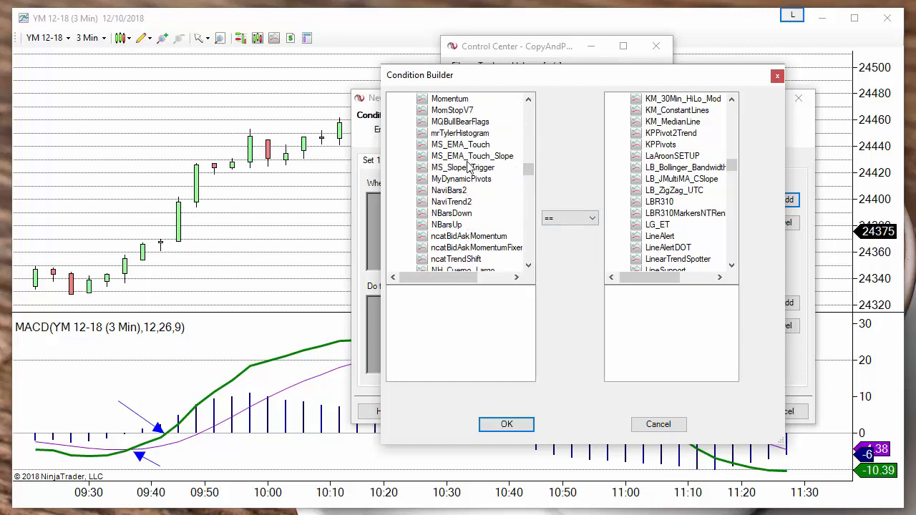
{"action": "scroll", "coordinate": [471, 167], "scroll_direction": "up", "scroll_amount": 1}
{"action": "scroll", "coordinate": [470, 167], "scroll_direction": "up", "scroll_amount": 3}
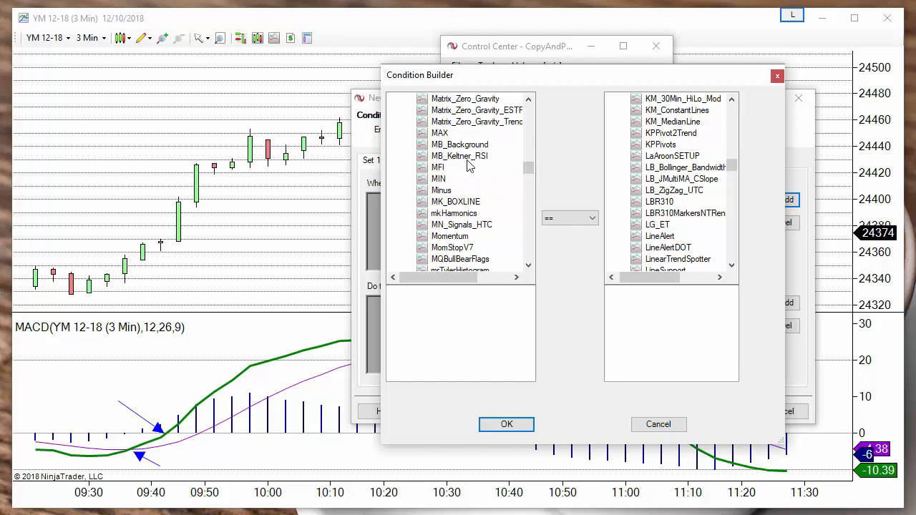
{"action": "scroll", "coordinate": [470, 168], "scroll_direction": "up", "scroll_amount": 4}
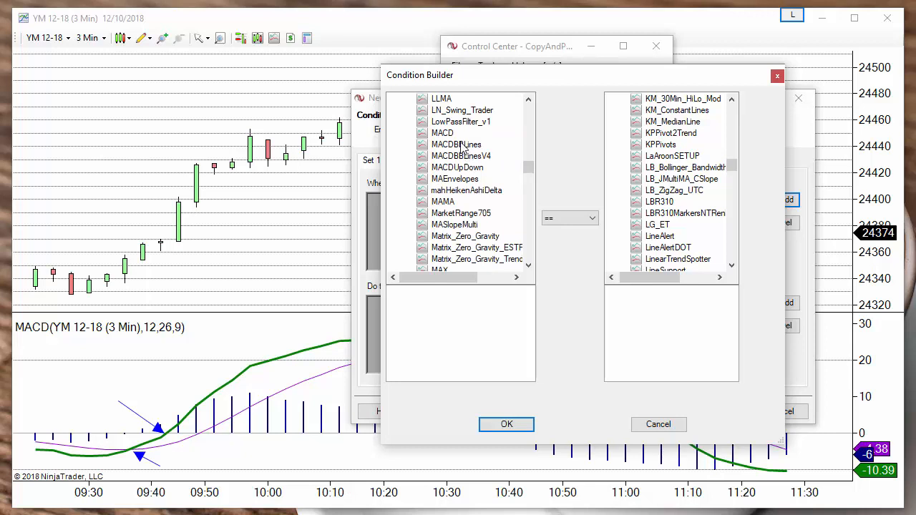
{"action": "left_click", "coordinate": [448, 134]}
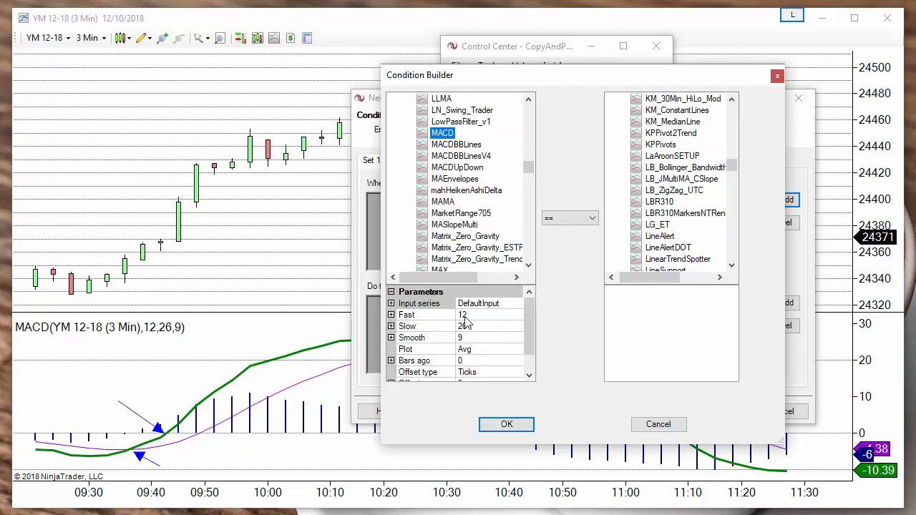
- Link the MACD's Fast parameter to the user-defined input Fast
{"action": "left_click", "coordinate": [464, 316]}
{"action": "left_click", "coordinate": [518, 317]}
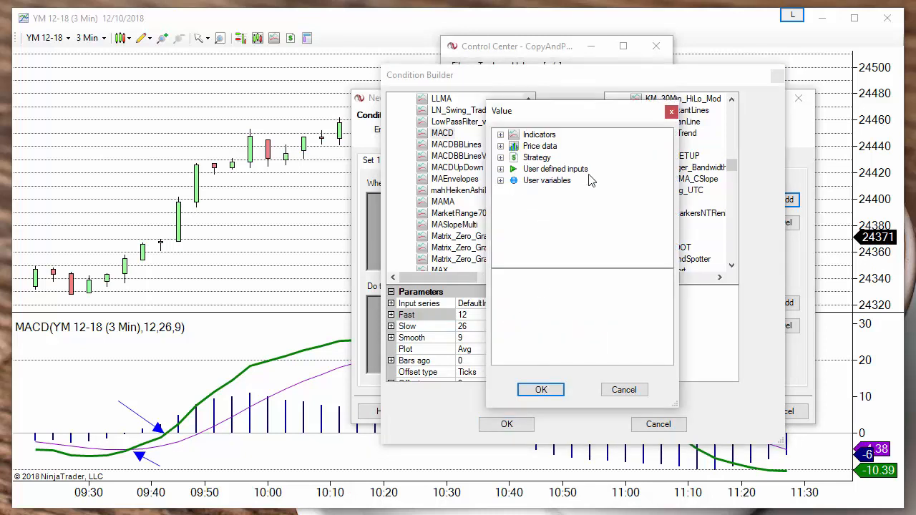
{"action": "left_click", "coordinate": [500, 170]}
{"action": "left_click", "coordinate": [543, 181]}
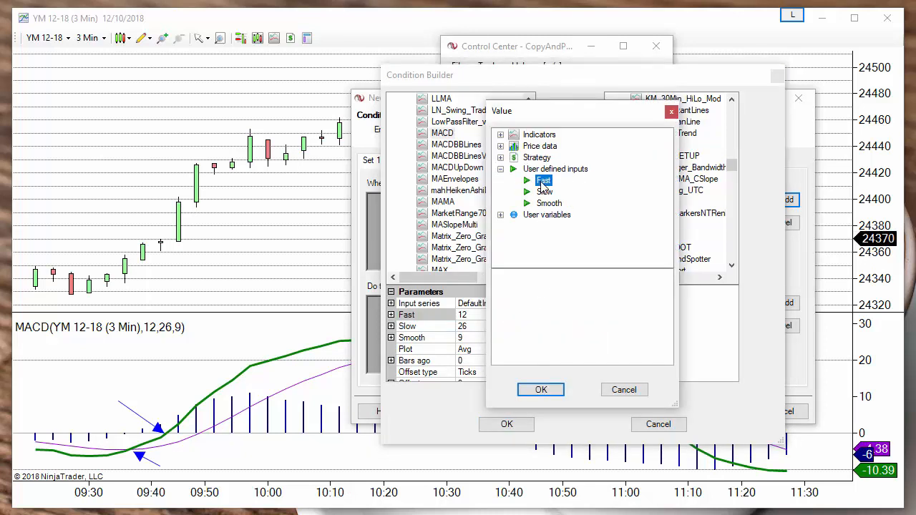
{"action": "left_click", "coordinate": [545, 391]}
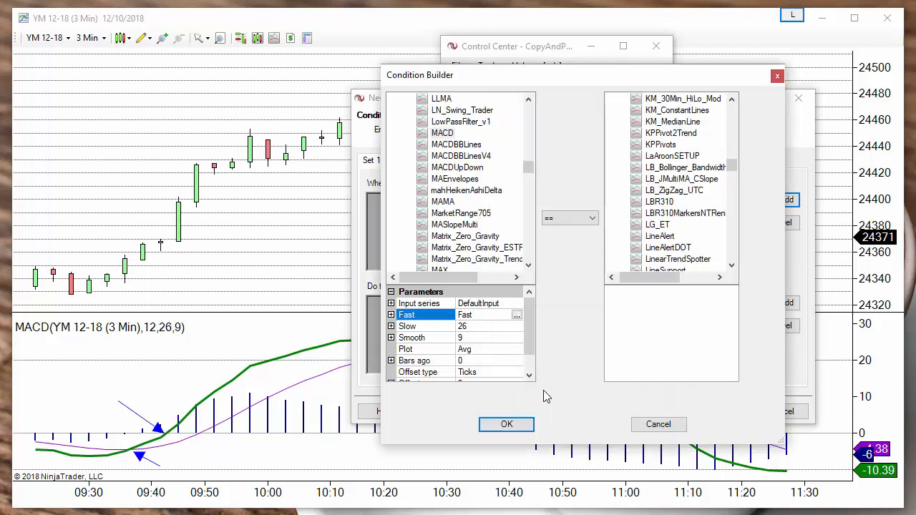
- Link the MACD's Slow and Smooth parameters to the user-defined inputs Slow and Smooth
{"action": "left_click", "coordinate": [497, 328]}
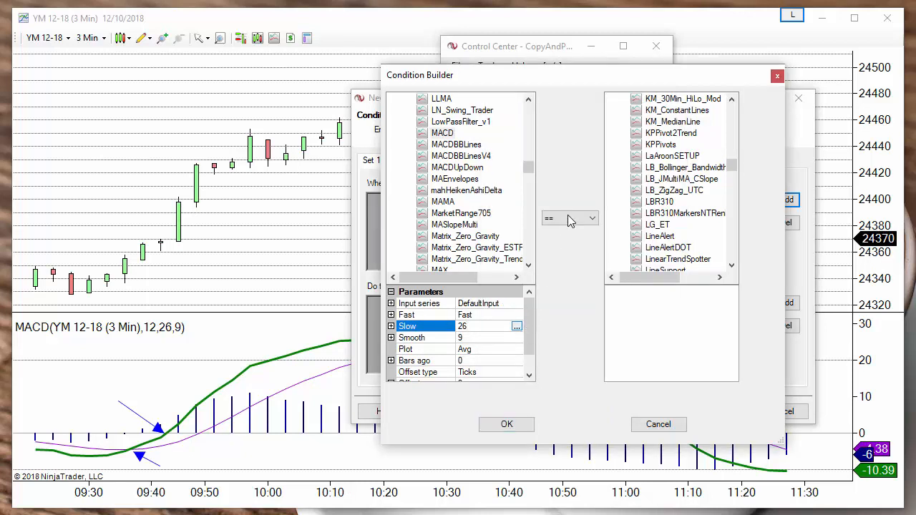
{"action": "left_click", "coordinate": [516, 327]}
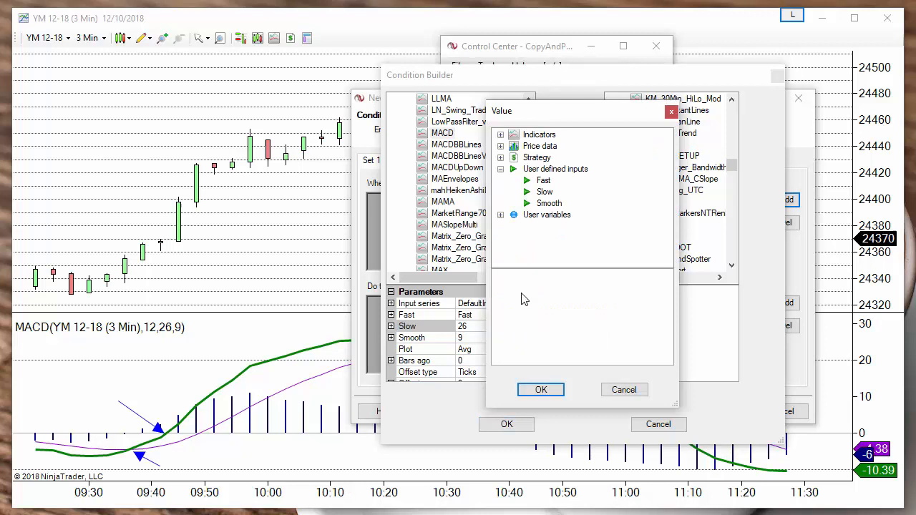
{"action": "left_click", "coordinate": [545, 193]}
{"action": "left_click", "coordinate": [541, 390]}
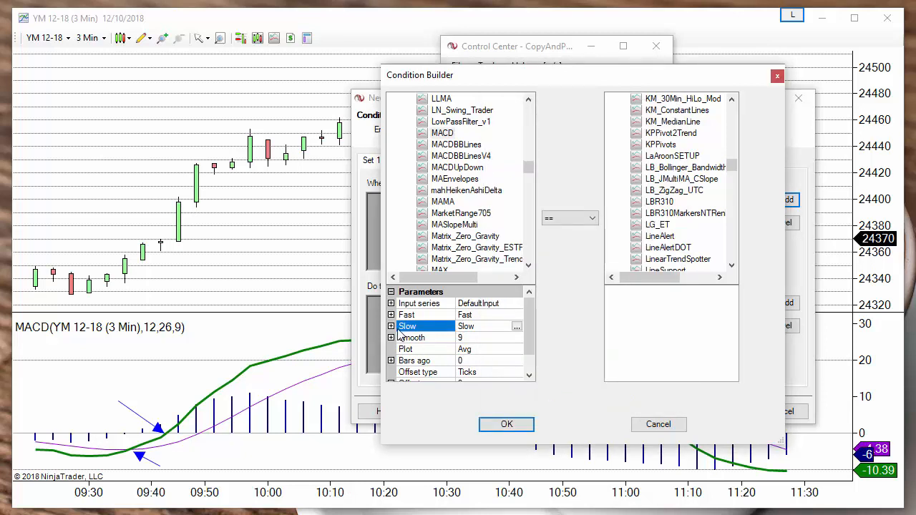
{"action": "left_click", "coordinate": [476, 339]}
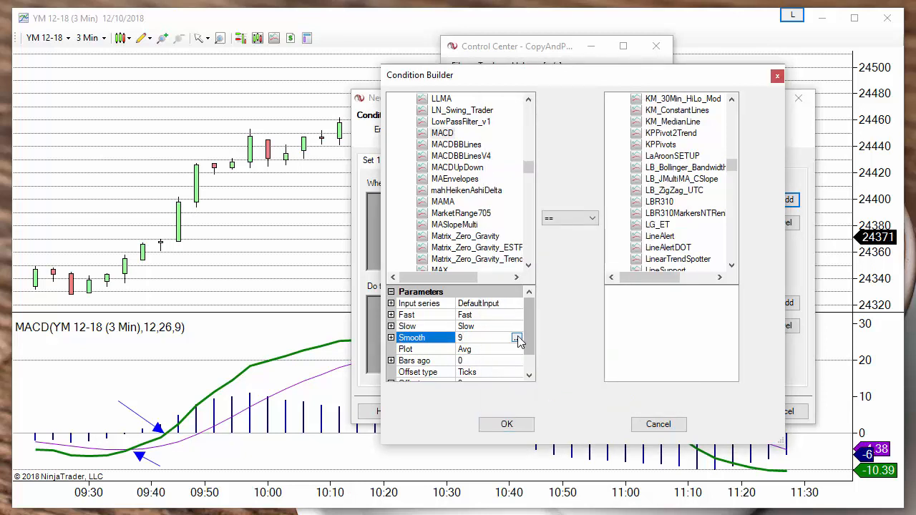
{"action": "left_click", "coordinate": [518, 338]}
{"action": "left_click", "coordinate": [549, 203]}
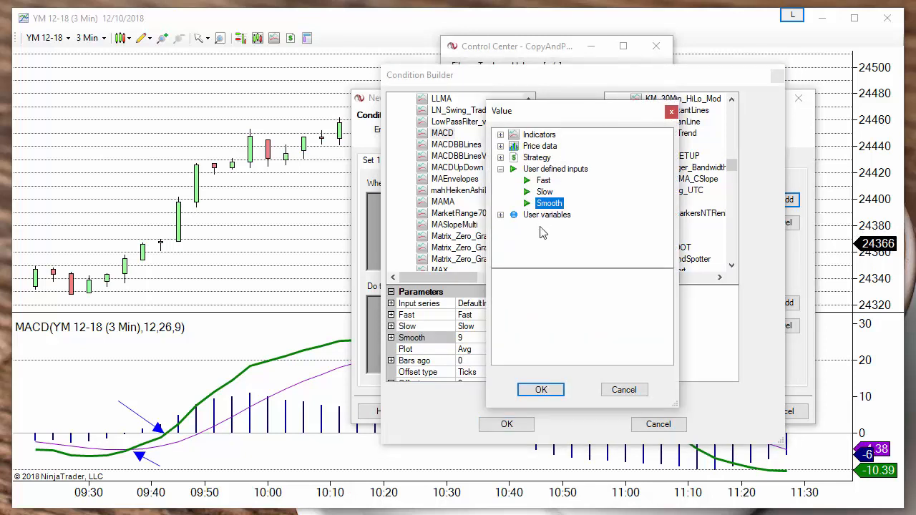
{"action": "left_click", "coordinate": [542, 387]}
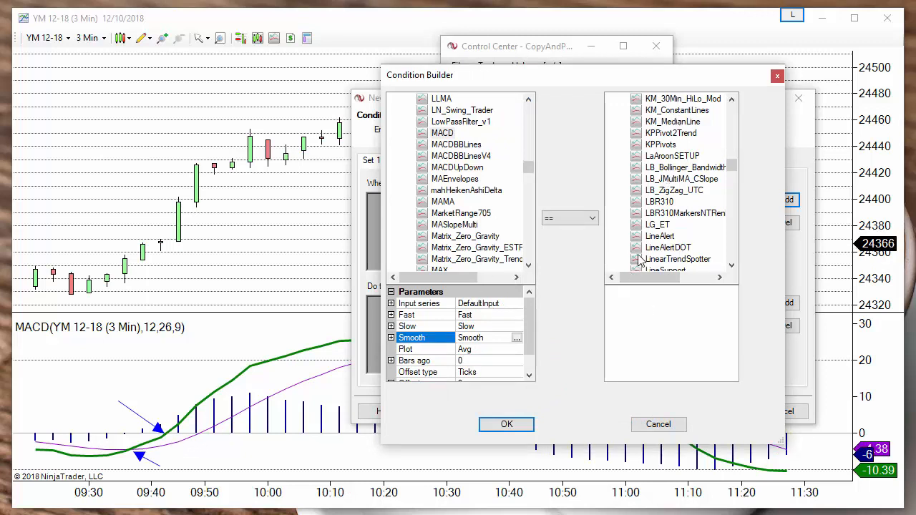
- Set the comparison to CrossAbove against a numeric value of 0 and accept the condition
{"action": "left_click", "coordinate": [561, 219]}
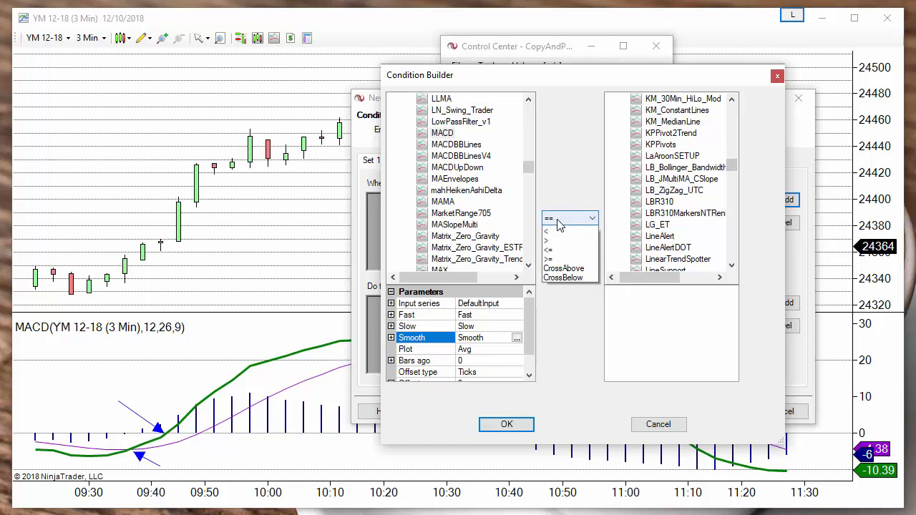
{"action": "left_click", "coordinate": [568, 286]}
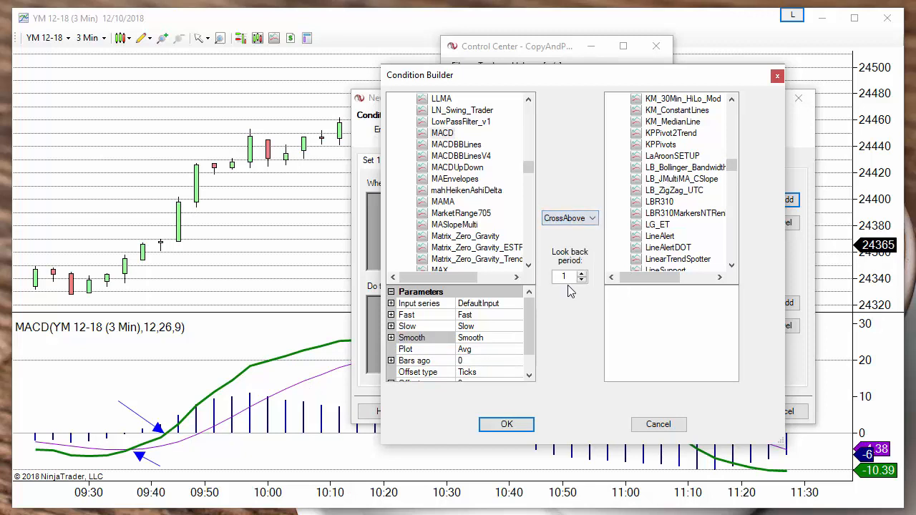
{"action": "left_click_drag", "start_coordinate": [731, 166], "coordinate": [730, 109]}
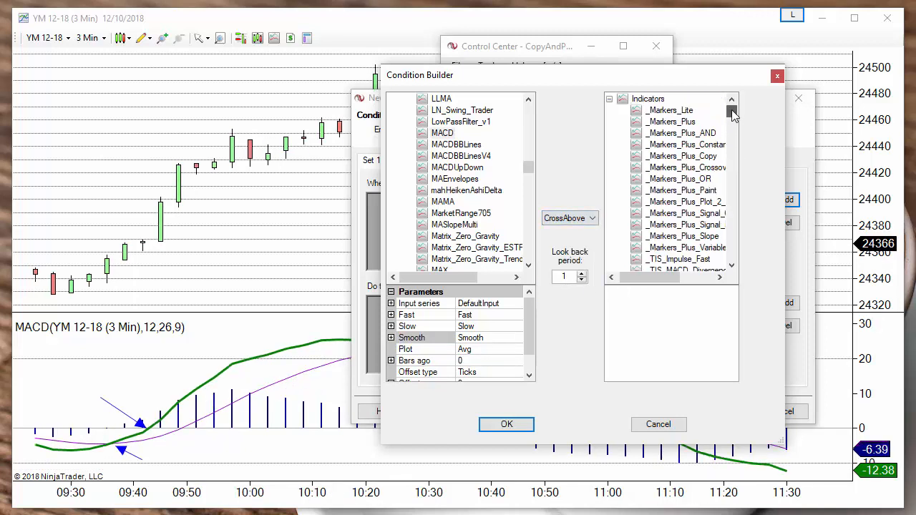
{"action": "left_click", "coordinate": [609, 99]}
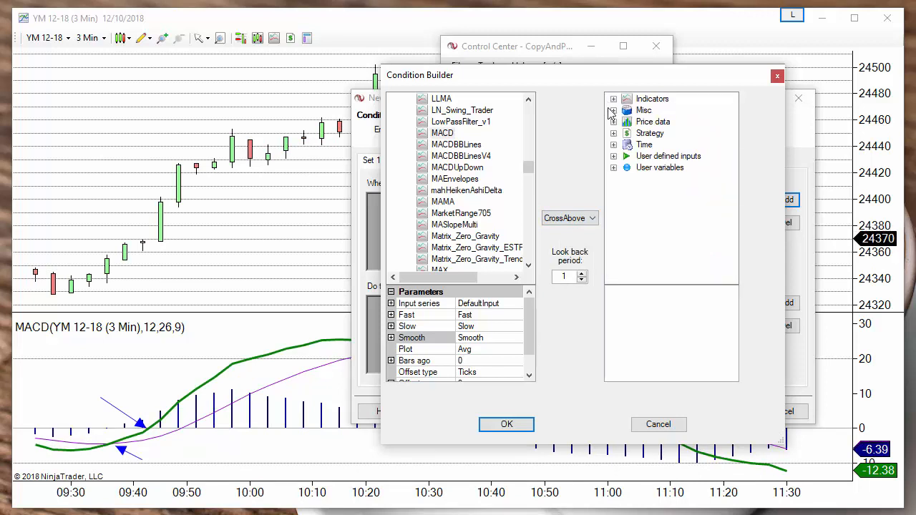
{"action": "left_click", "coordinate": [614, 111]}
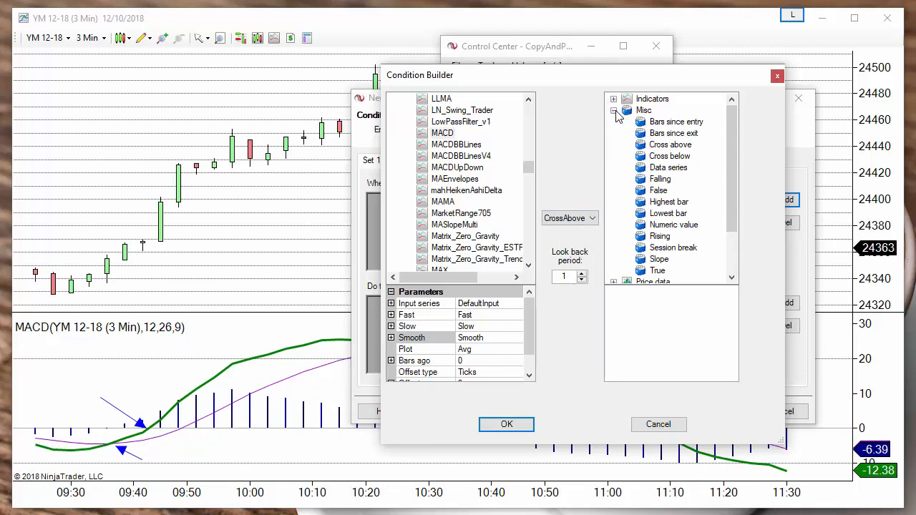
{"action": "left_click", "coordinate": [676, 226]}
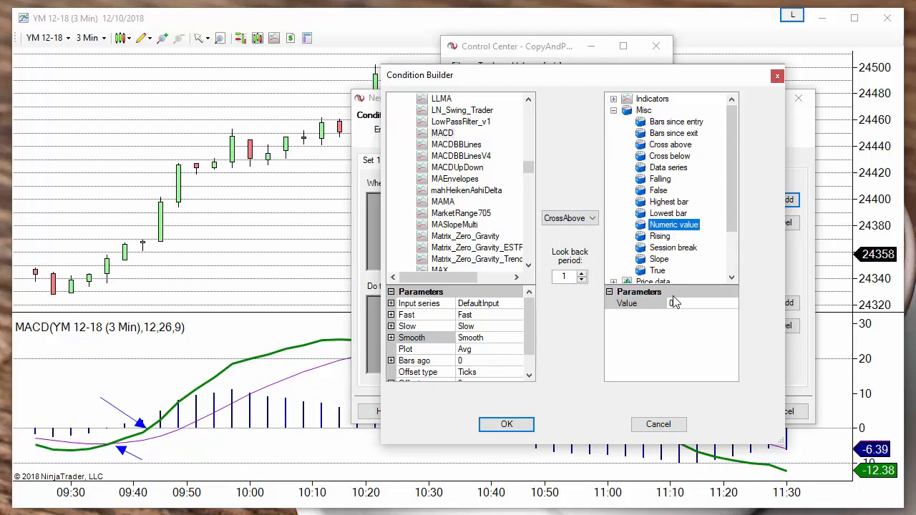
{"action": "left_click", "coordinate": [503, 425]}
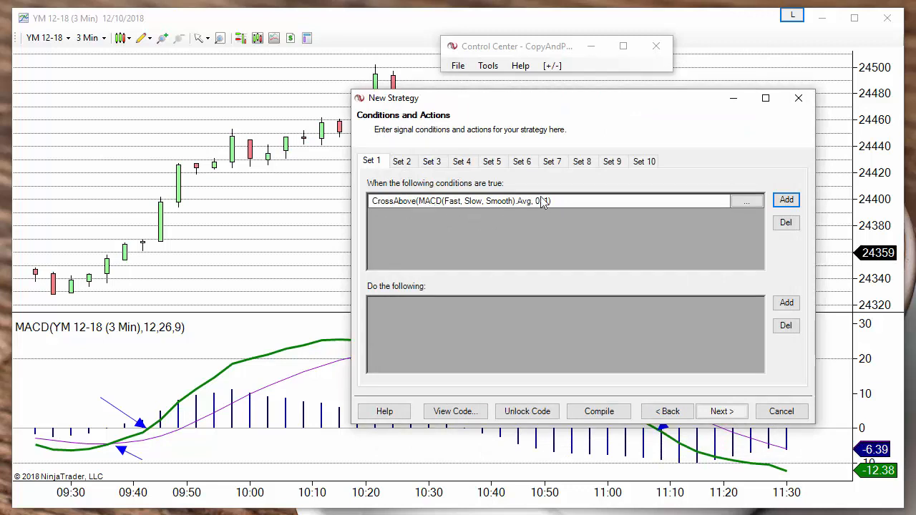
- Add an order management action to Set 1 that enters a long position with the default quantity
{"action": "left_click", "coordinate": [786, 303]}
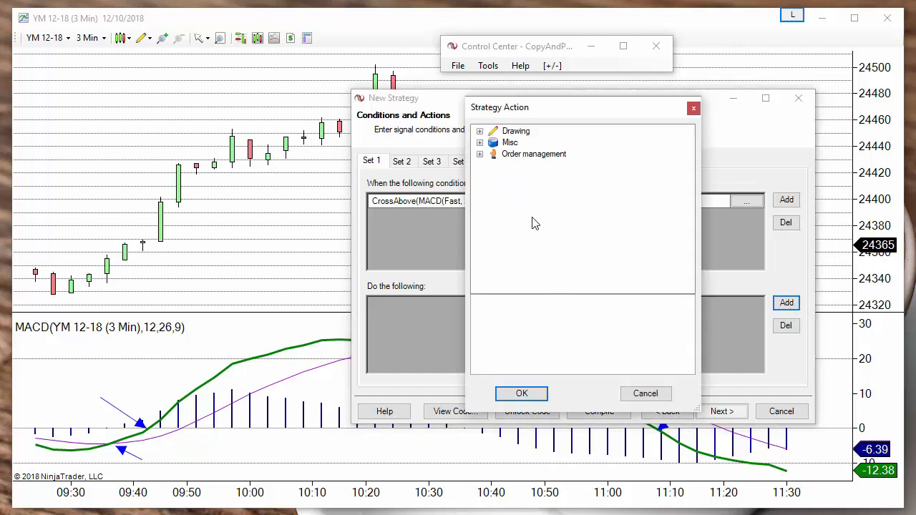
{"action": "left_click", "coordinate": [480, 154]}
{"action": "left_click", "coordinate": [531, 144]}
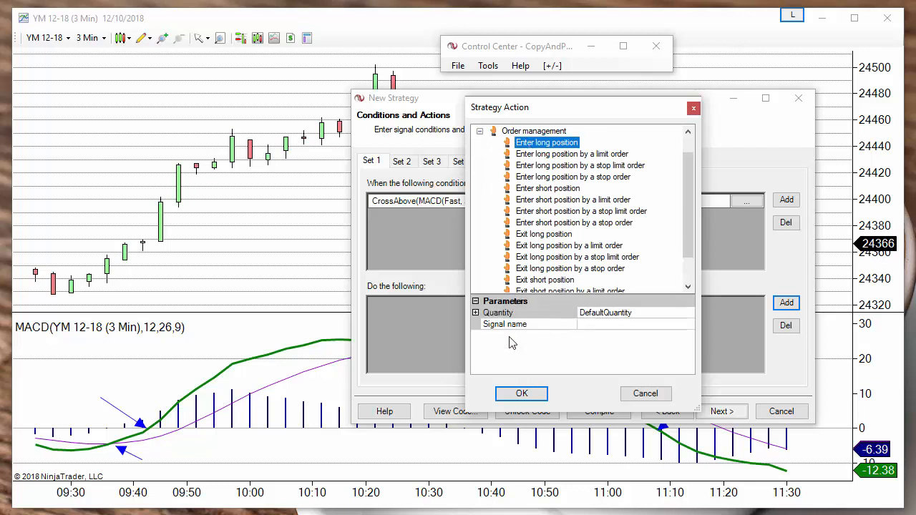
{"action": "left_click", "coordinate": [526, 394]}
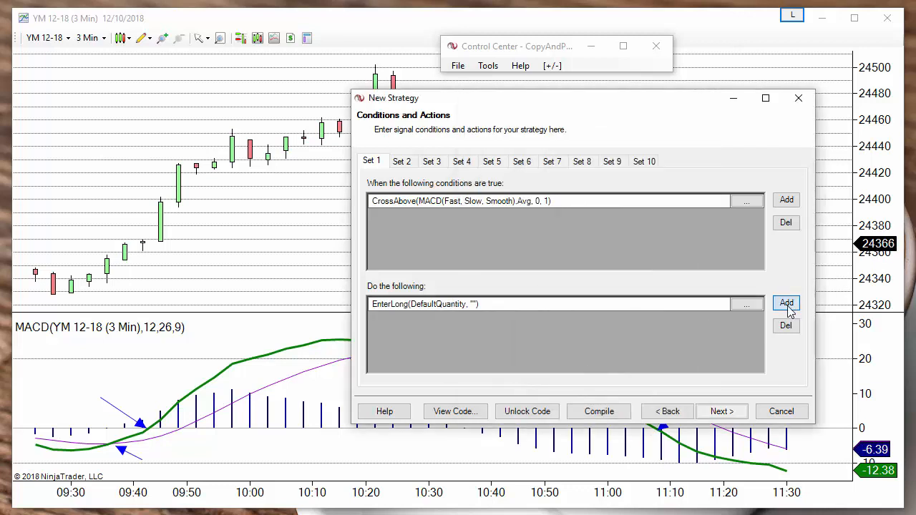
- Add a drawing action to Set 1 that draws a blue vertical line at 0 bars ago
{"action": "left_click", "coordinate": [789, 302]}
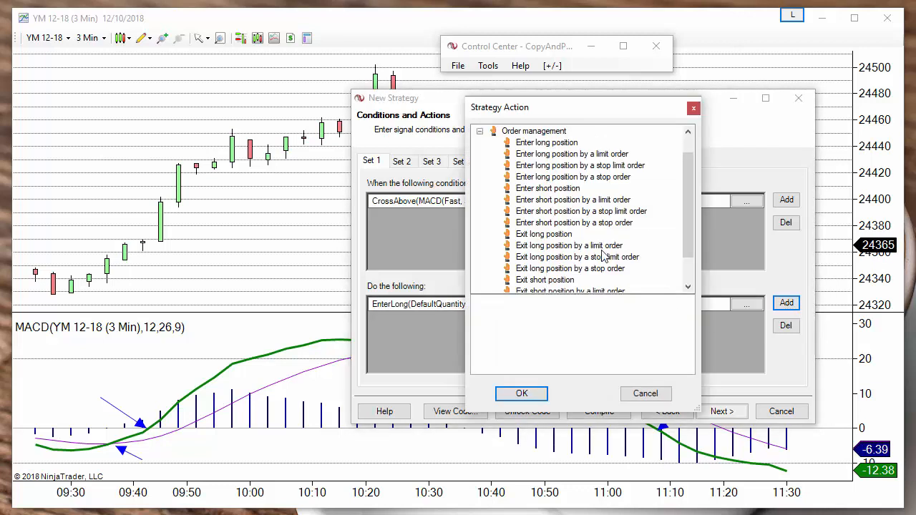
{"action": "left_click", "coordinate": [480, 131]}
{"action": "left_click", "coordinate": [480, 131]}
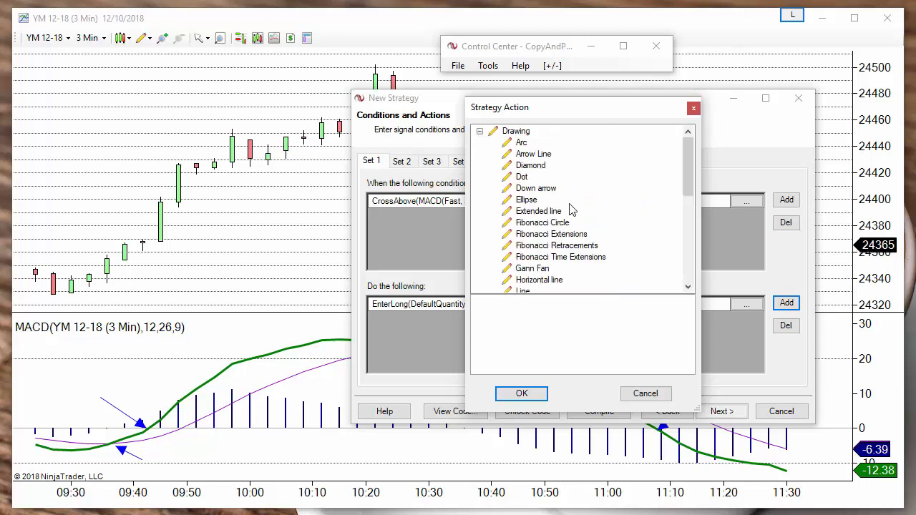
{"action": "left_click_drag", "start_coordinate": [685, 176], "coordinate": [682, 246]}
{"action": "scroll", "coordinate": [551, 259], "scroll_direction": "down", "scroll_amount": 2}
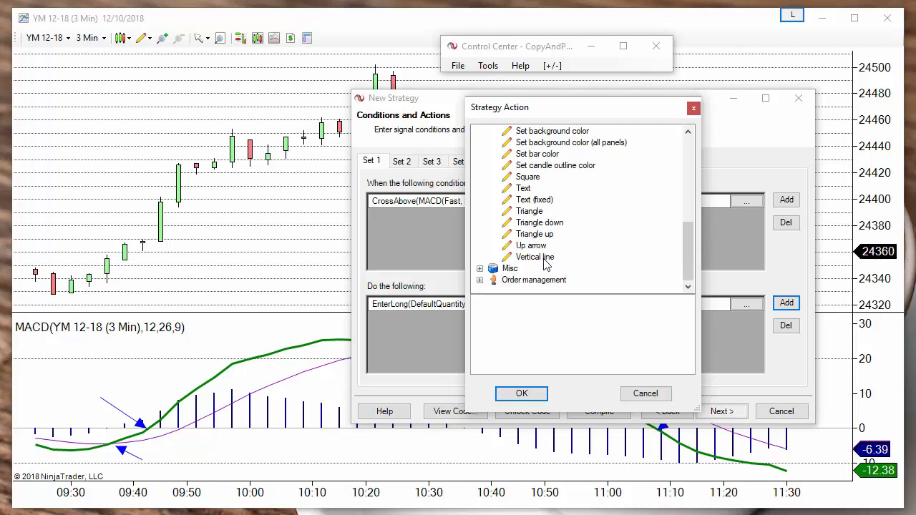
{"action": "left_click", "coordinate": [541, 257]}
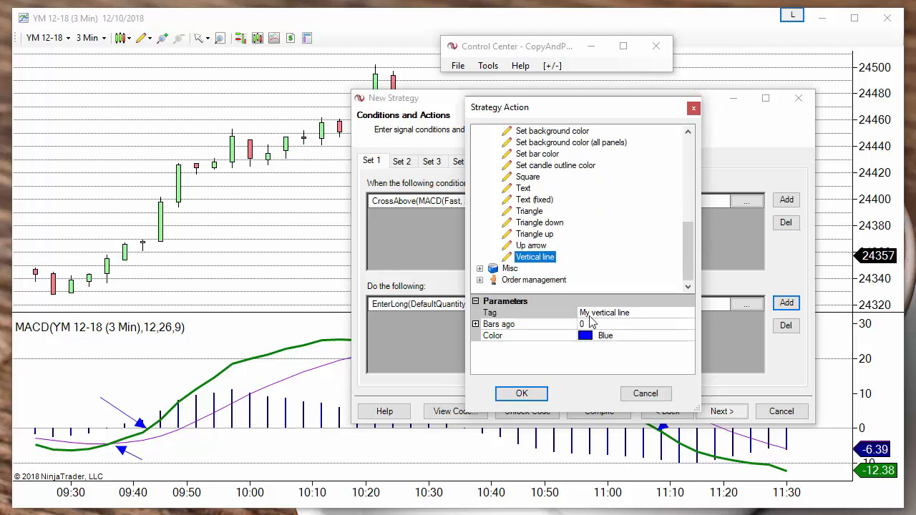
{"action": "left_click", "coordinate": [530, 397]}
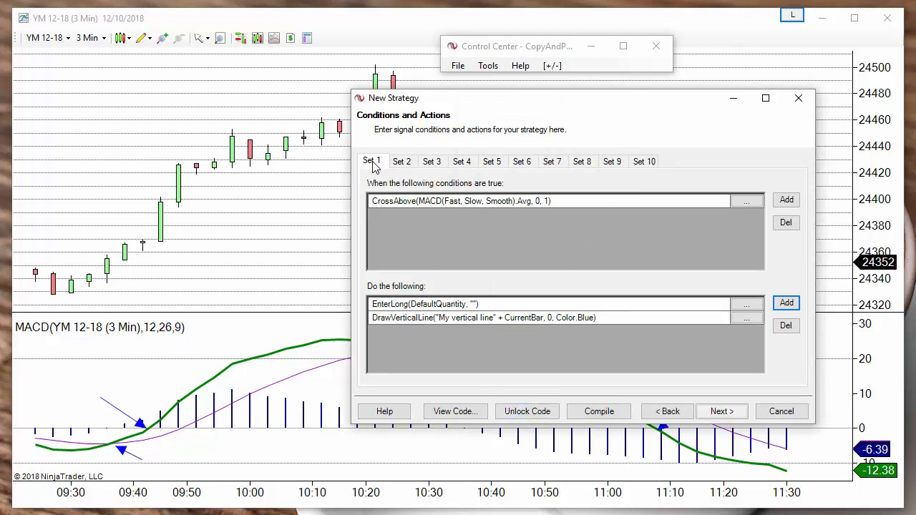
- Copy the CrossAbove MACD condition from Set 1 and paste it into the conditions of Set 2
{"action": "left_click", "coordinate": [428, 218]}
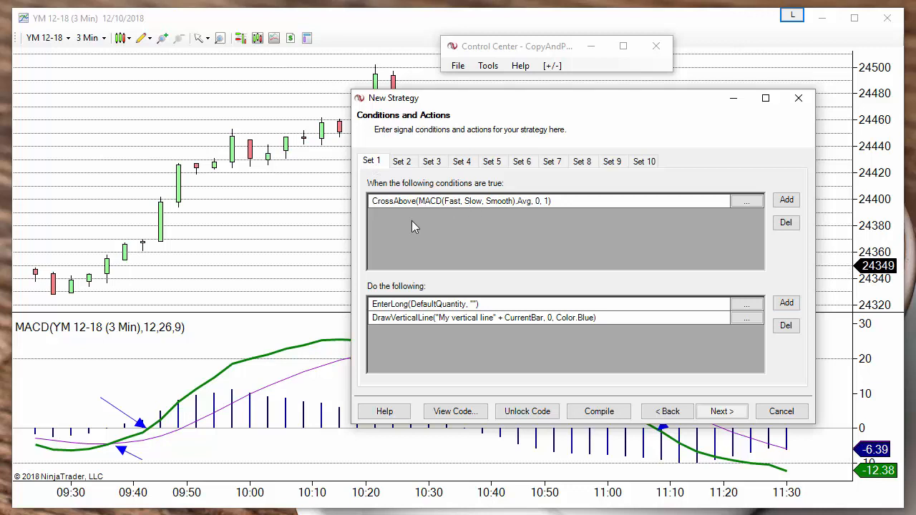
{"action": "right_click", "coordinate": [429, 201]}
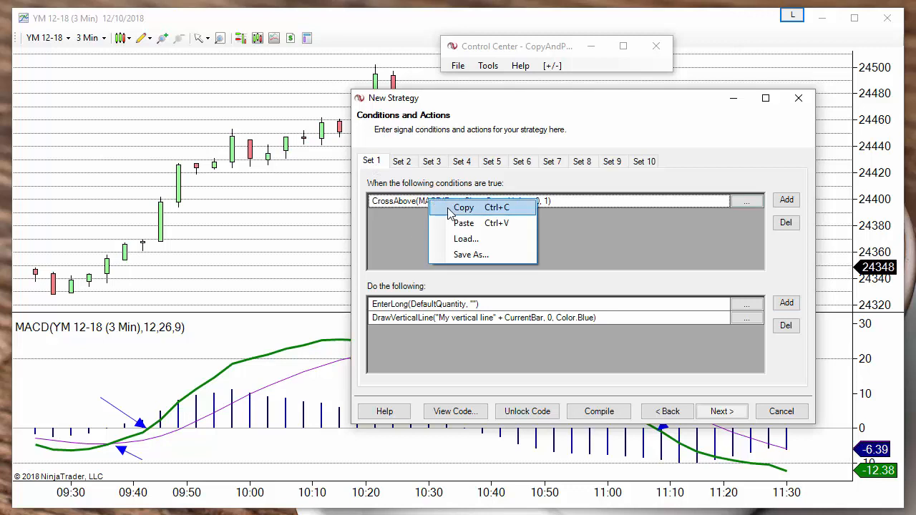
{"action": "left_click", "coordinate": [452, 209]}
{"action": "left_click", "coordinate": [399, 161]}
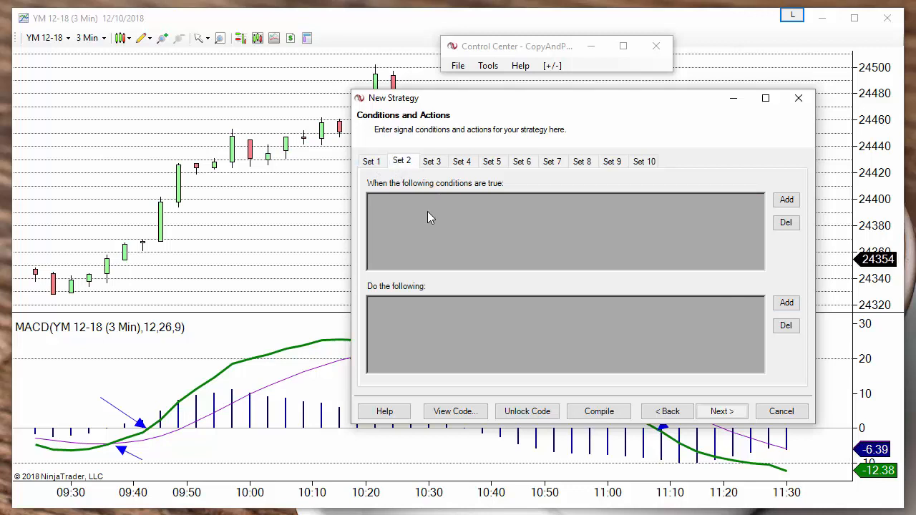
{"action": "right_click", "coordinate": [428, 218]}
{"action": "left_click", "coordinate": [448, 235]}
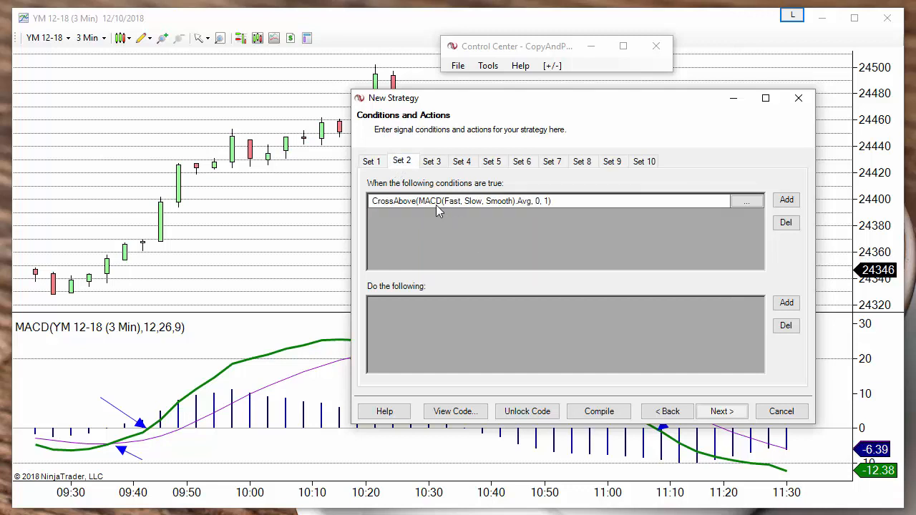
- Copy the long entry and vertical line actions from Set 1 and paste them into the actions of Set 2
{"action": "left_click", "coordinate": [371, 161]}
{"action": "right_click", "coordinate": [443, 317]}
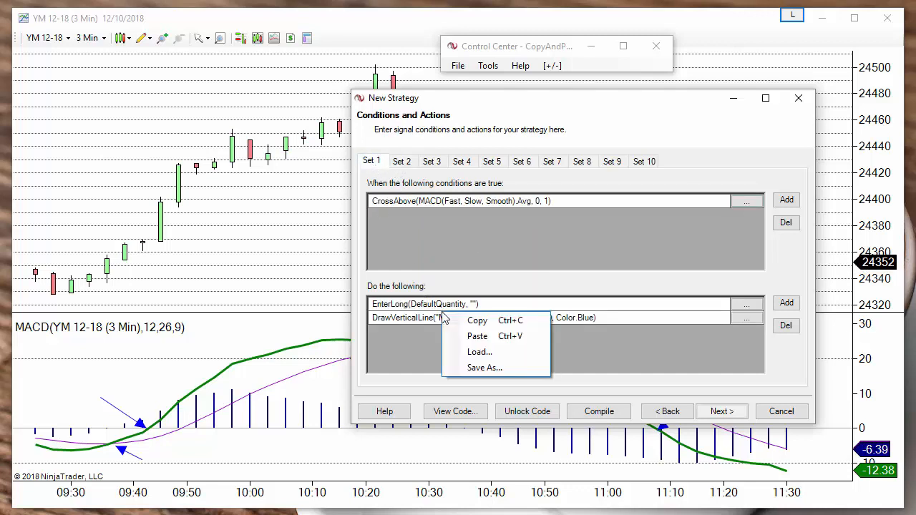
{"action": "left_click", "coordinate": [472, 322]}
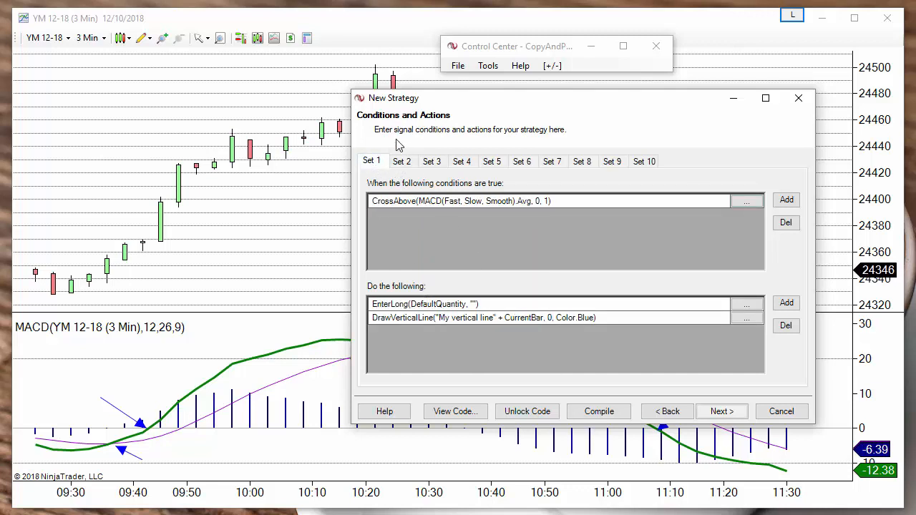
{"action": "left_click", "coordinate": [401, 161]}
{"action": "right_click", "coordinate": [483, 348]}
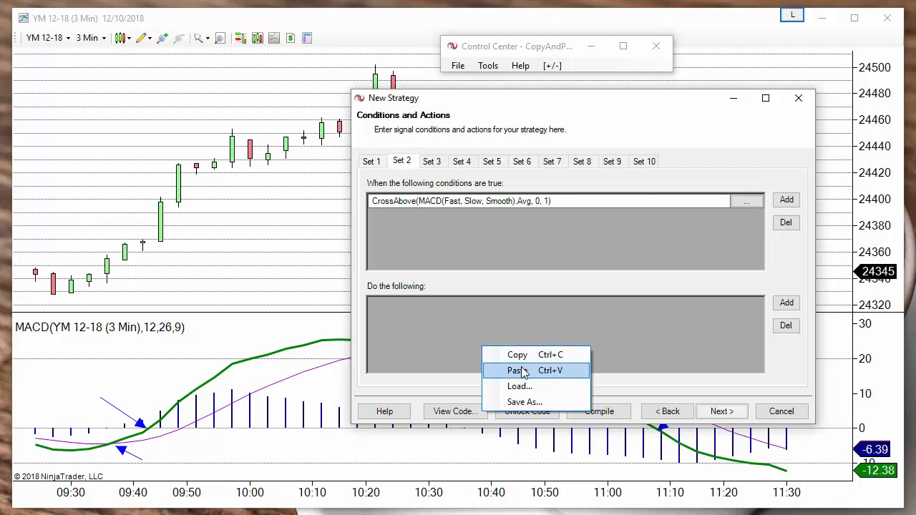
{"action": "left_click", "coordinate": [521, 370]}
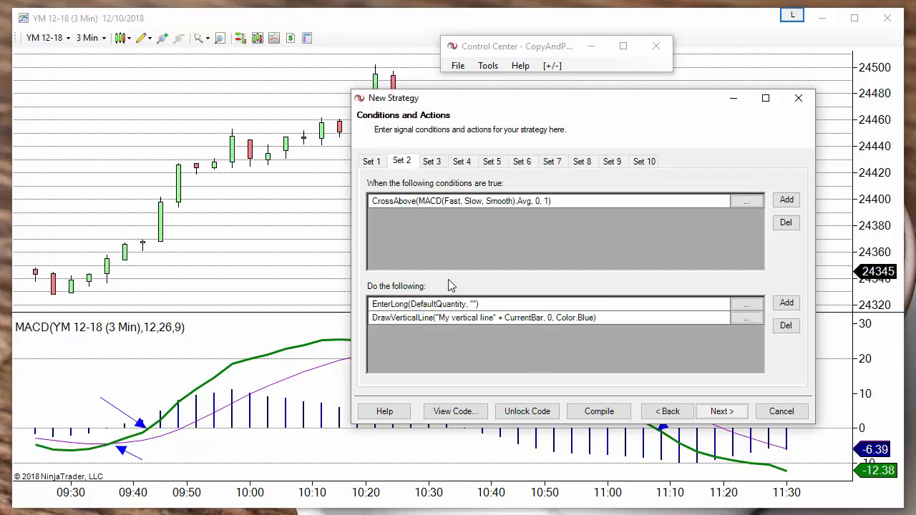
- Change the comparison of the MACD condition in Set 2 to CrossBelow and accept it
{"action": "left_click", "coordinate": [429, 205]}
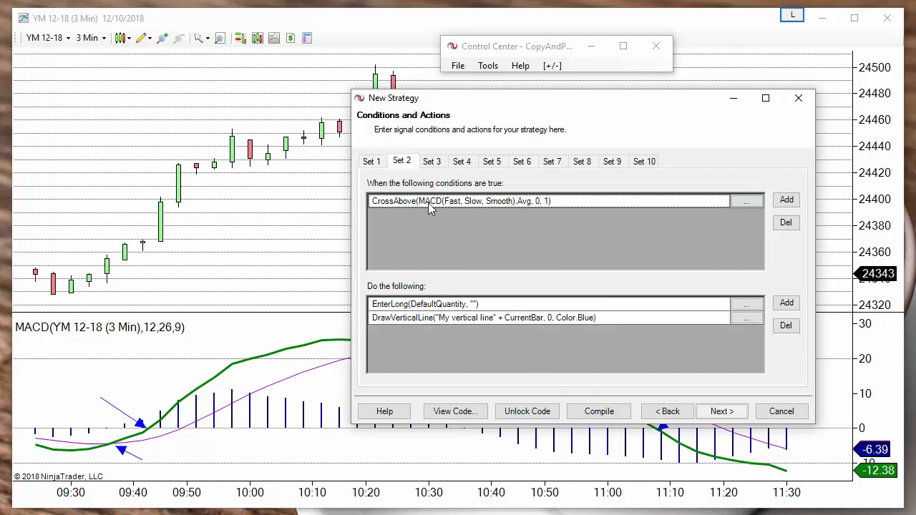
{"action": "left_click", "coordinate": [746, 204]}
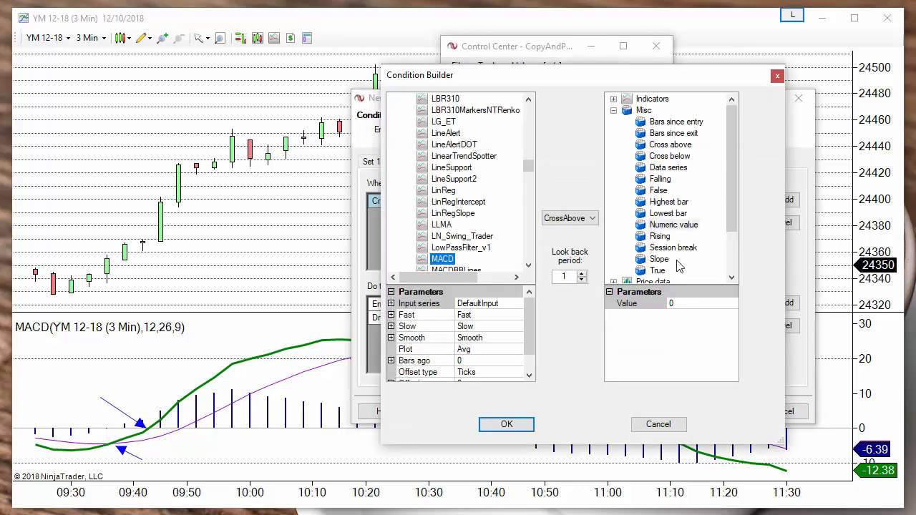
{"action": "left_click", "coordinate": [572, 221]}
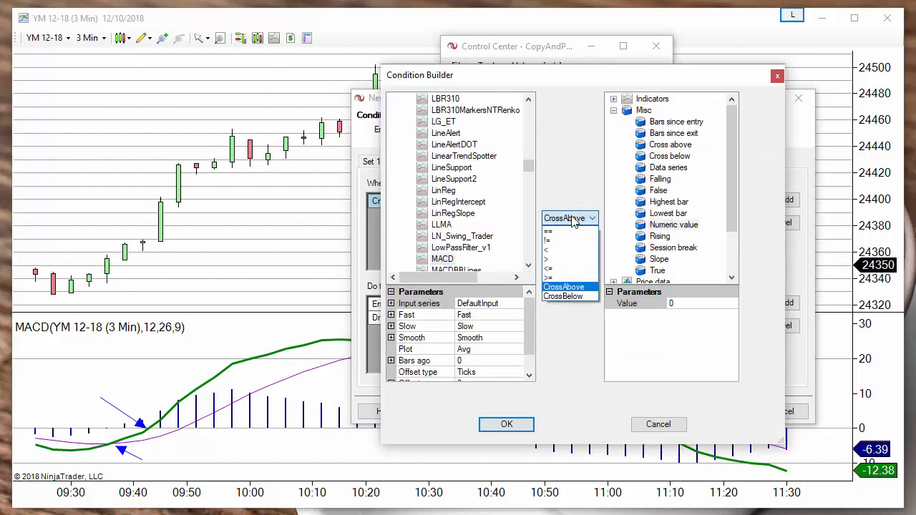
{"action": "left_click", "coordinate": [572, 301]}
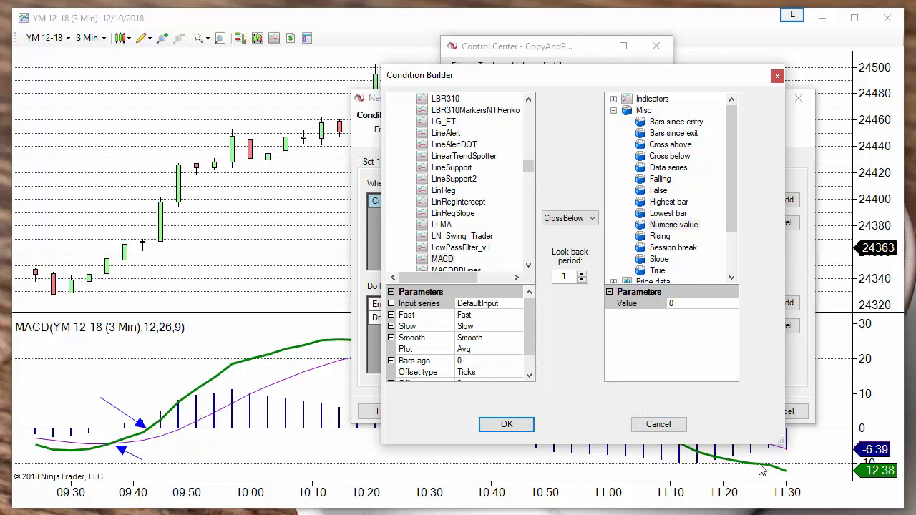
{"action": "left_click", "coordinate": [508, 426]}
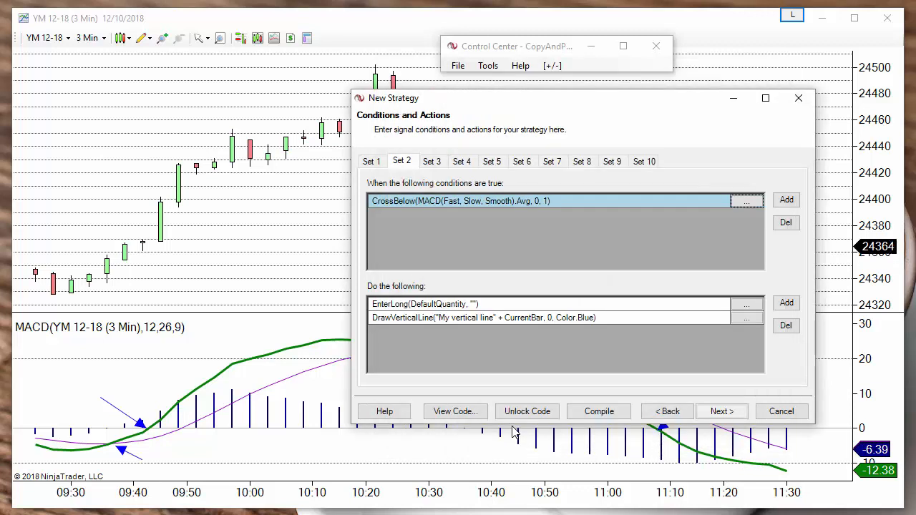
- Change the order action in Set 2 to Enter short position, keeping the default quantity
{"action": "left_click", "coordinate": [391, 305]}
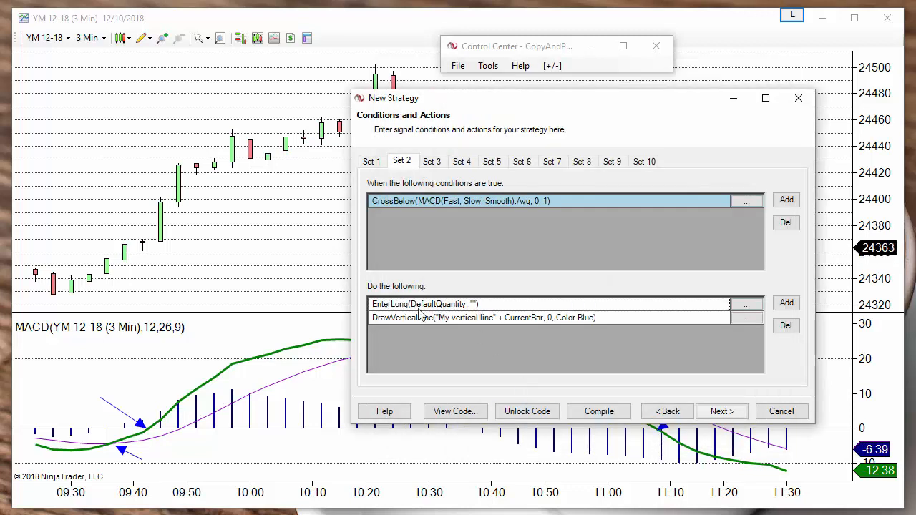
{"action": "left_click", "coordinate": [747, 304]}
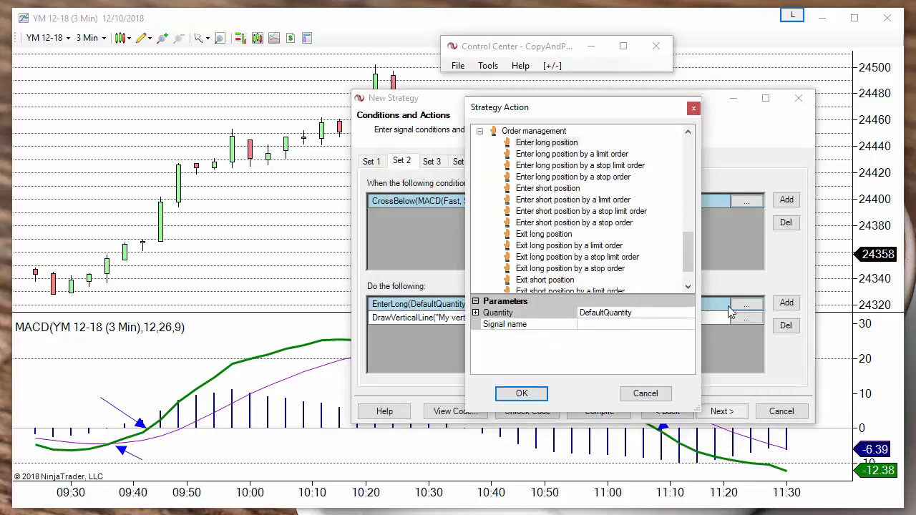
{"action": "left_click", "coordinate": [556, 189]}
{"action": "left_click", "coordinate": [535, 396]}
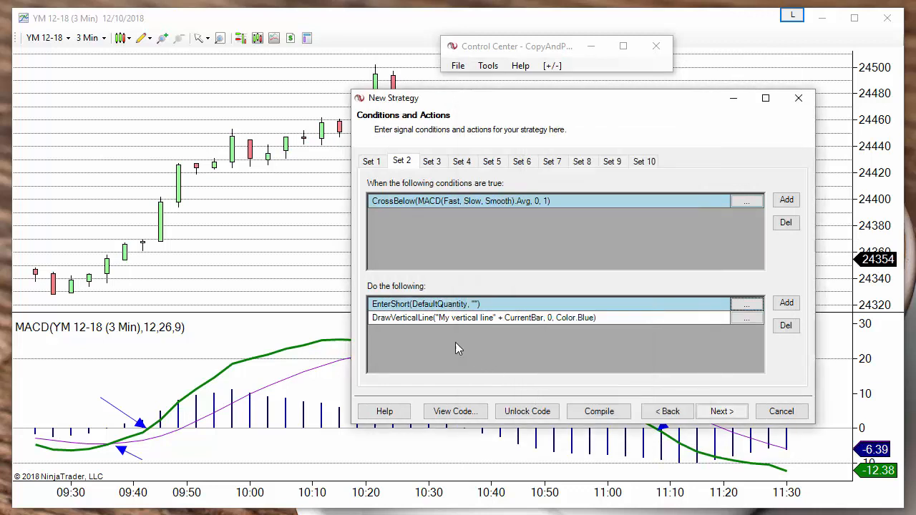
- Set the color of the vertical line action in Set 2 to Red
{"action": "left_click", "coordinate": [428, 318]}
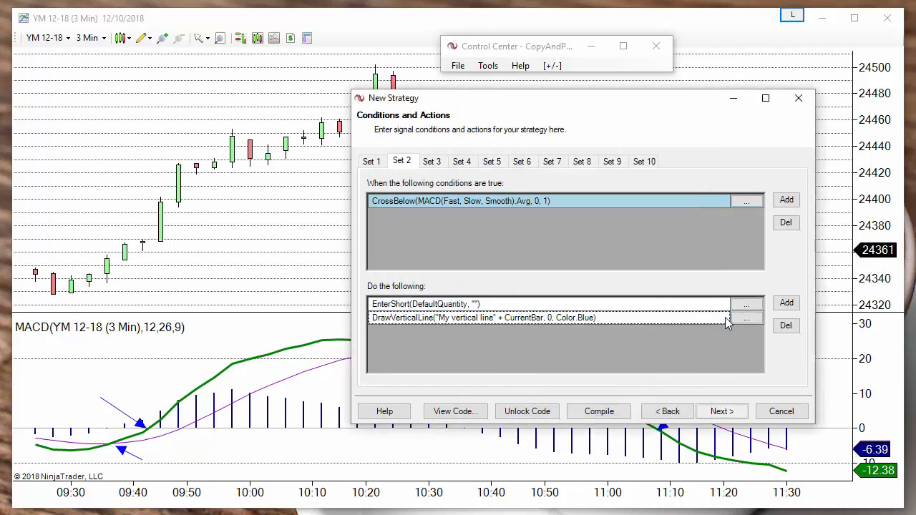
{"action": "left_click", "coordinate": [745, 317]}
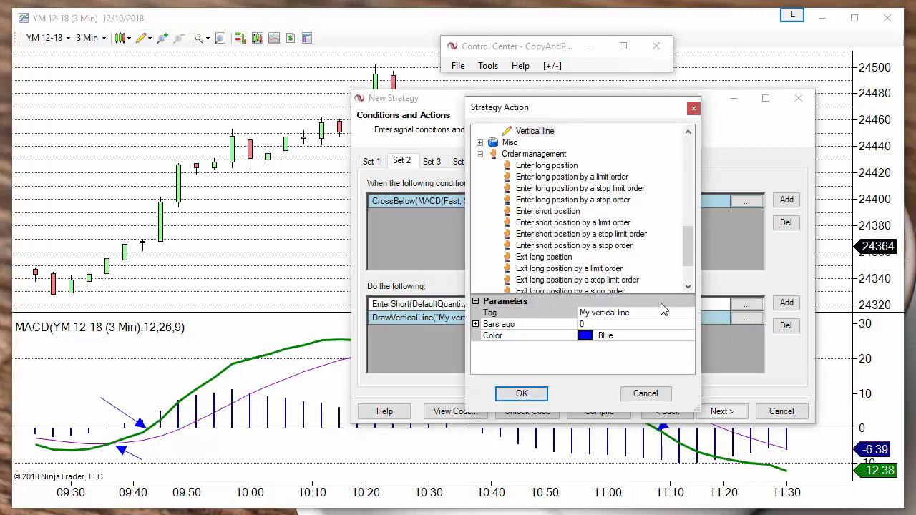
{"action": "left_click", "coordinate": [608, 336]}
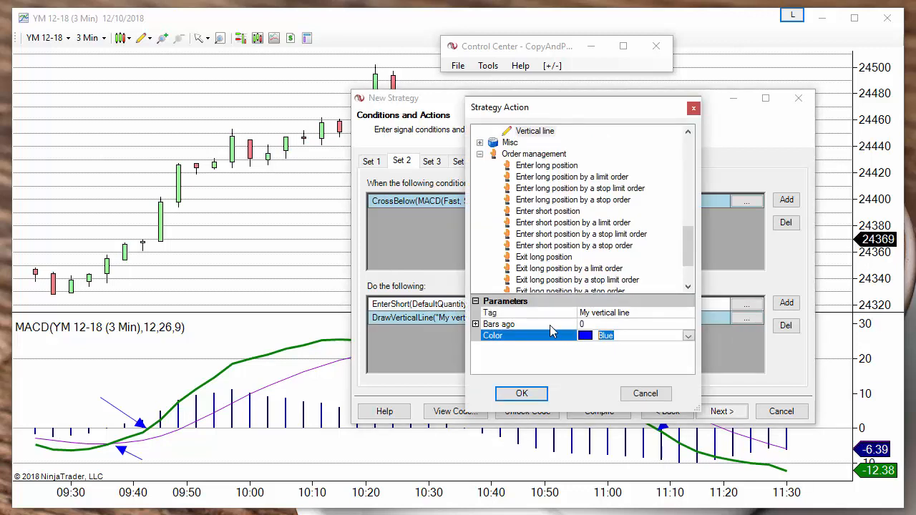
{"action": "type", "text": "red"}
{"action": "left_click", "coordinate": [532, 389]}
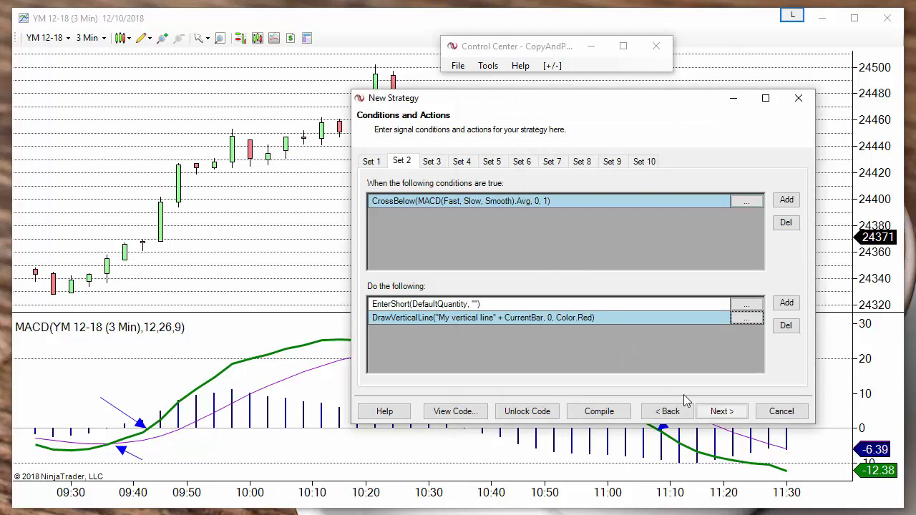
- Continue to the stops and targets page and add a profit target in Ticks mode with a value of 10
{"action": "left_click", "coordinate": [723, 412]}
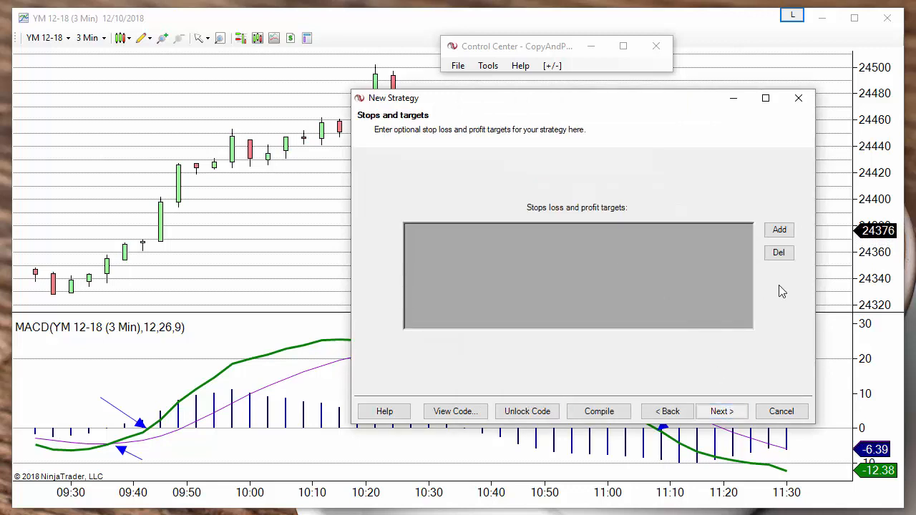
{"action": "left_click", "coordinate": [776, 235]}
{"action": "left_click", "coordinate": [520, 142]}
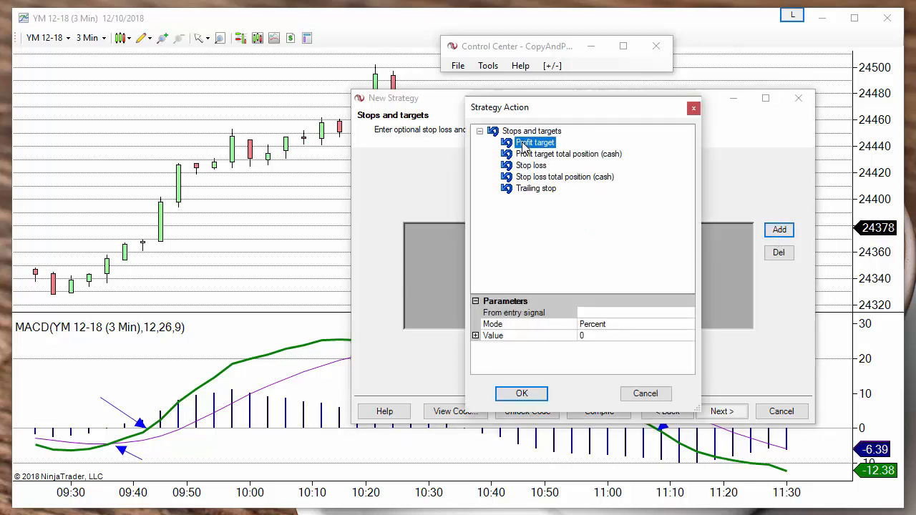
{"action": "left_click", "coordinate": [623, 326]}
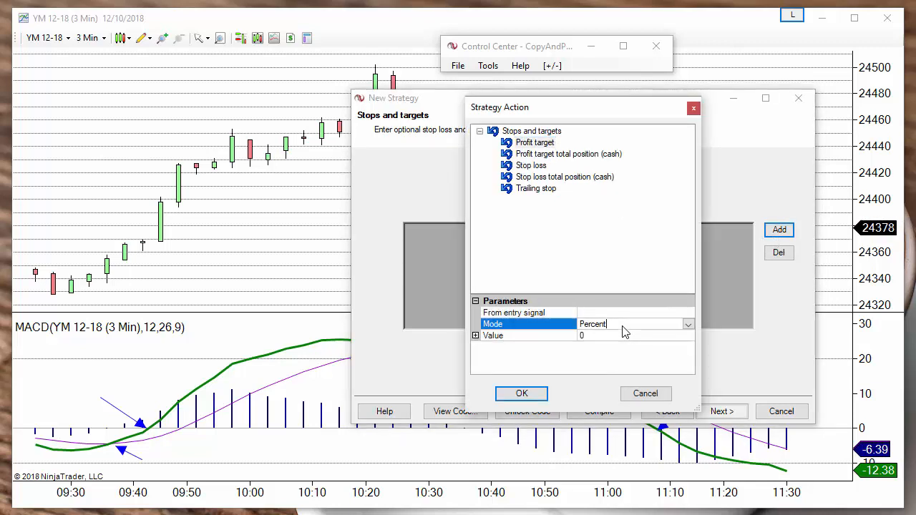
{"action": "left_click", "coordinate": [689, 327]}
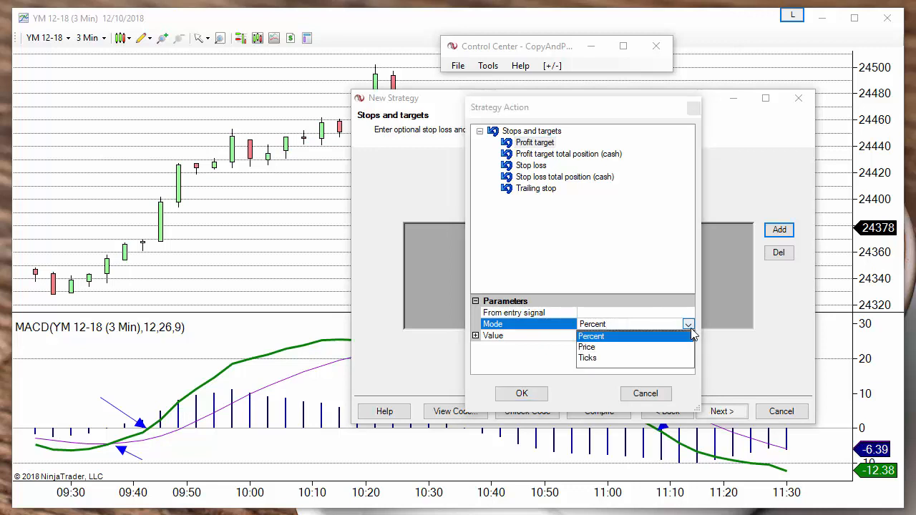
{"action": "left_click", "coordinate": [601, 358]}
{"action": "left_click", "coordinate": [598, 337]}
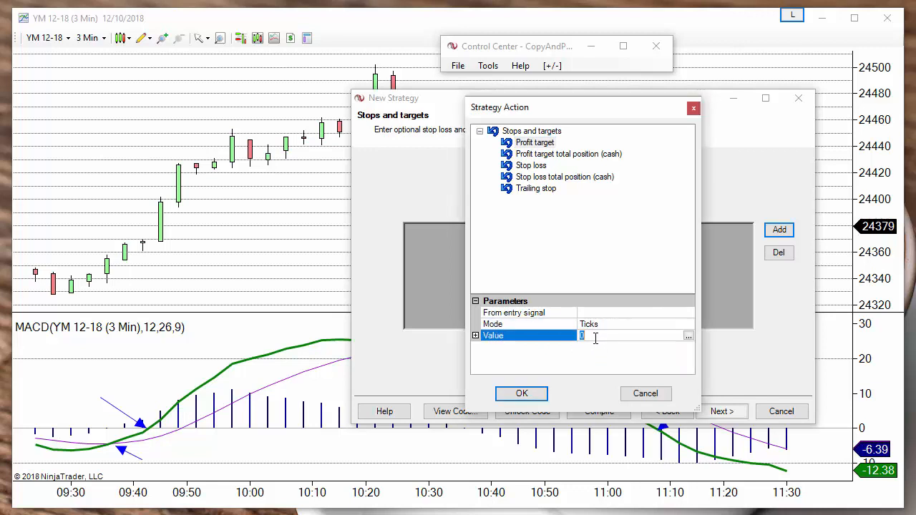
{"action": "type", "text": "10"}
{"action": "left_click", "coordinate": [521, 394]}
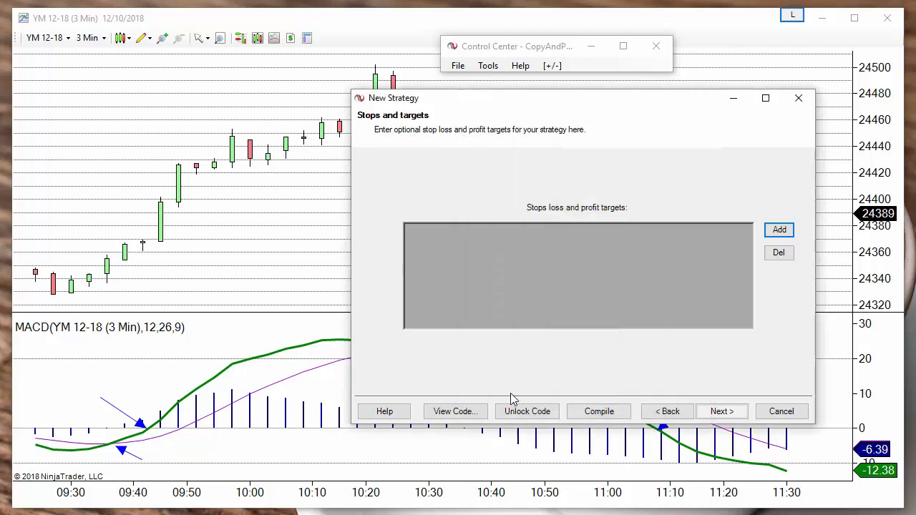
- Add a stop loss in Ticks mode with a value of 15 and complete the strategy wizard
{"action": "left_click", "coordinate": [778, 231]}
{"action": "left_click", "coordinate": [531, 165]}
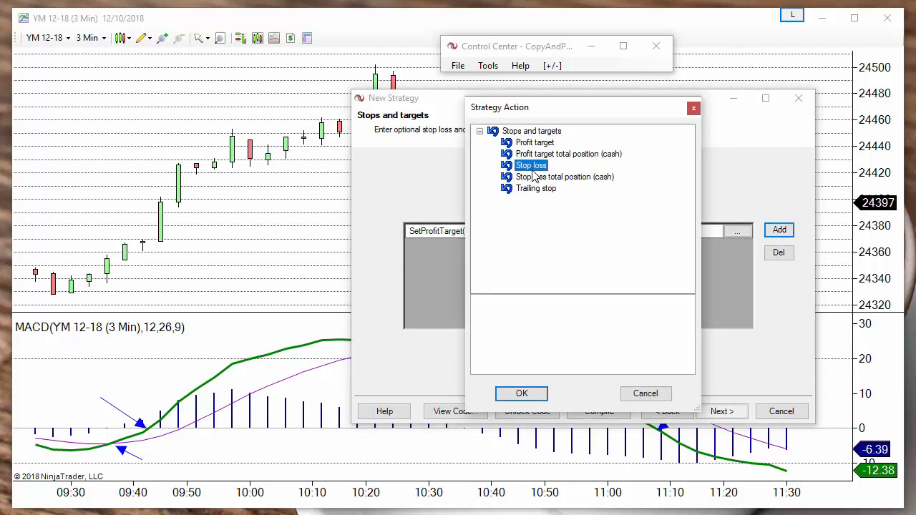
{"action": "left_click", "coordinate": [610, 325]}
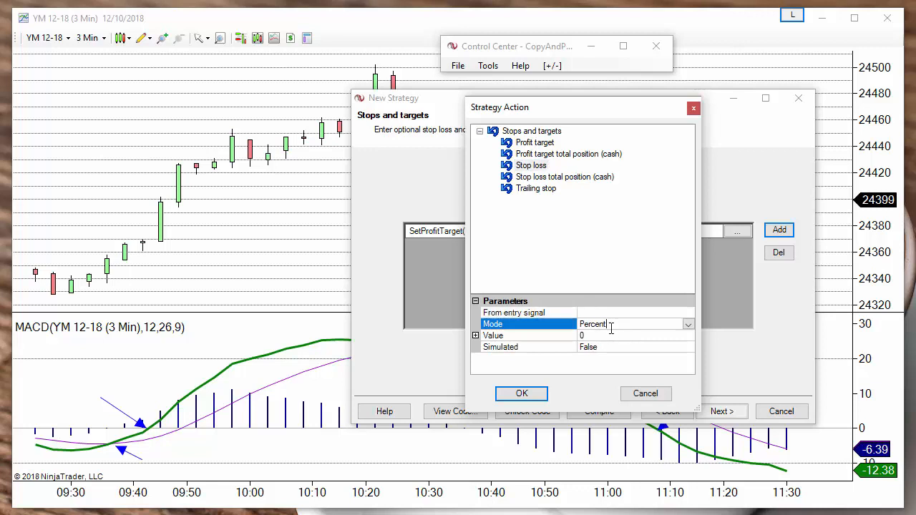
{"action": "left_click", "coordinate": [688, 324]}
{"action": "left_click", "coordinate": [591, 358]}
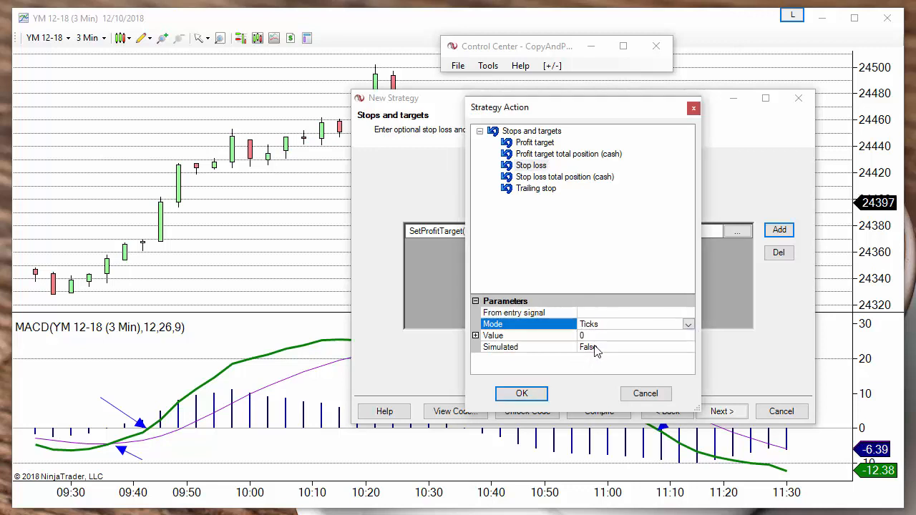
{"action": "left_click", "coordinate": [596, 335]}
{"action": "type", "text": "15"}
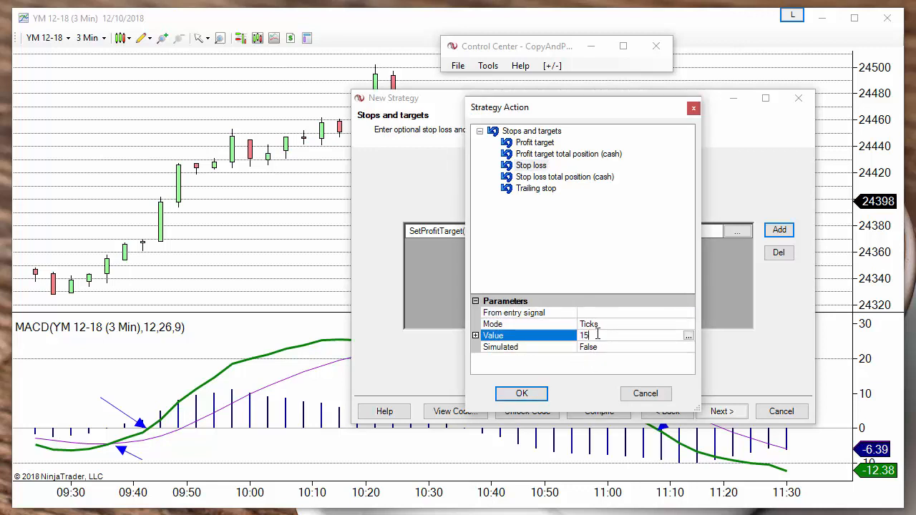
{"action": "left_click", "coordinate": [521, 393]}
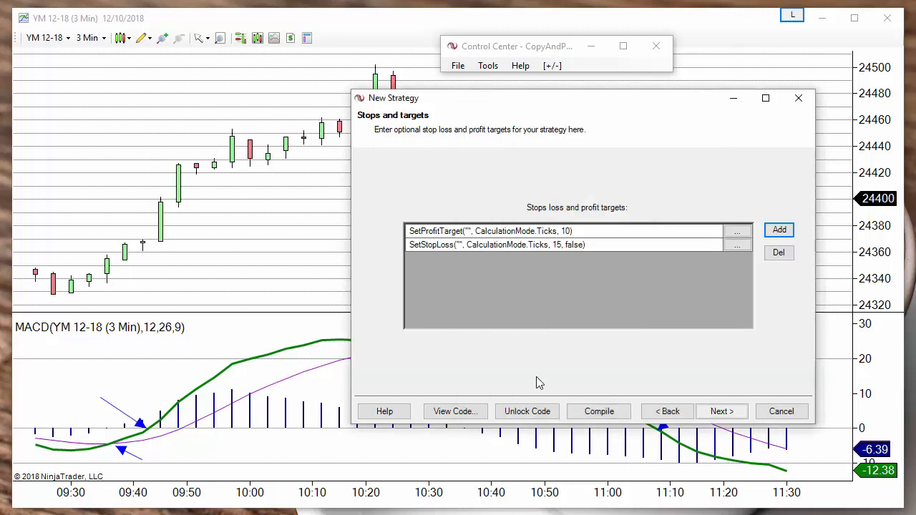
{"action": "left_click", "coordinate": [722, 411]}
{"action": "left_click", "coordinate": [725, 417]}
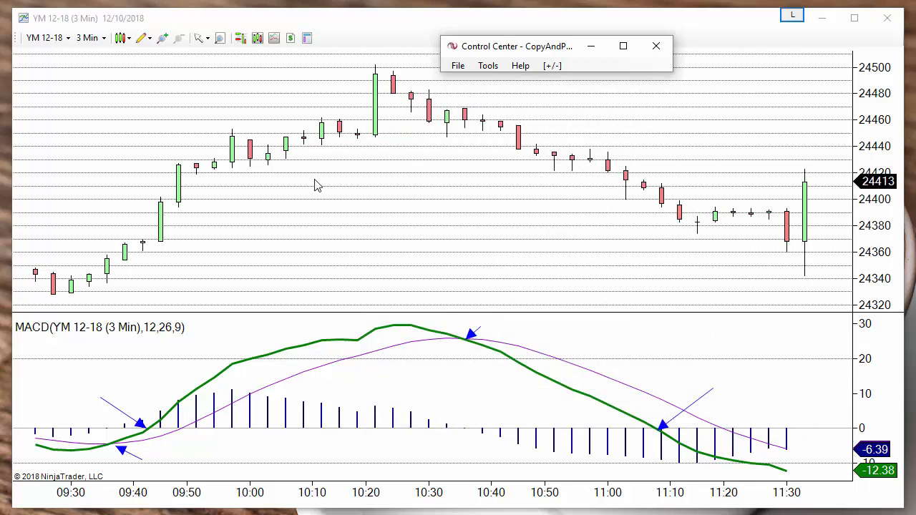
- Review the data loading and trade execution settings in the YM 12-18 chart's data series, then close them
{"action": "right_click", "coordinate": [239, 112]}
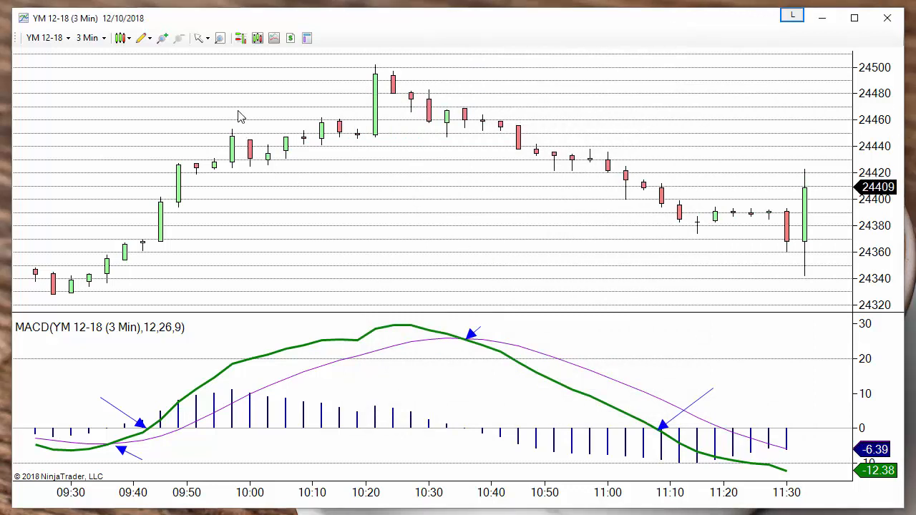
{"action": "left_click", "coordinate": [191, 99]}
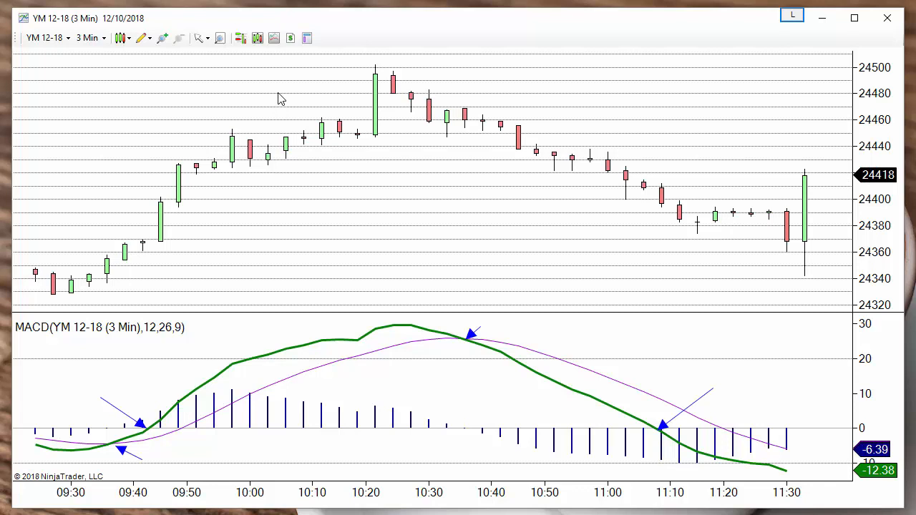
{"action": "right_click", "coordinate": [316, 89]}
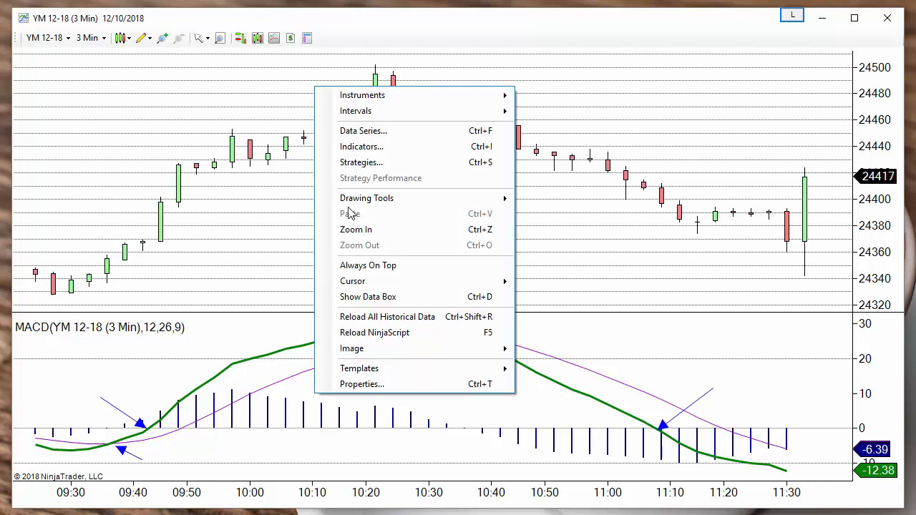
{"action": "left_click", "coordinate": [365, 130]}
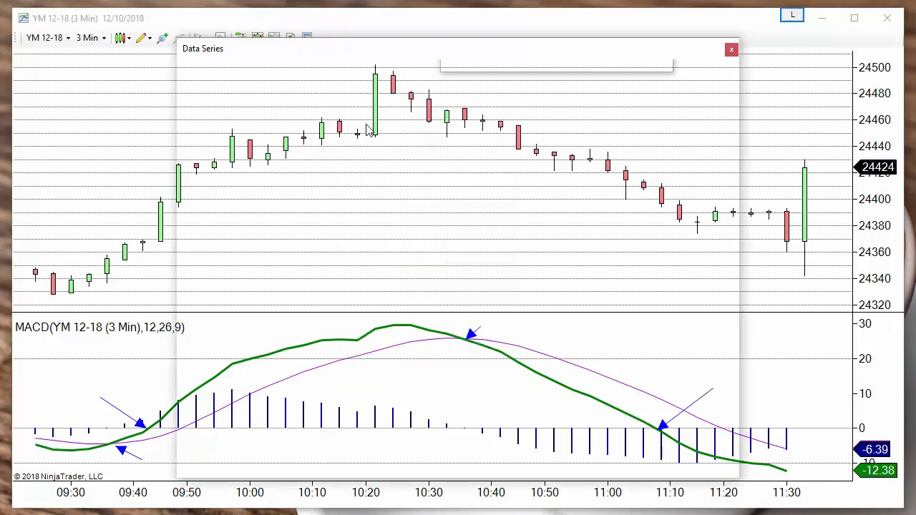
{"action": "left_click_drag", "start_coordinate": [730, 174], "coordinate": [717, 264]}
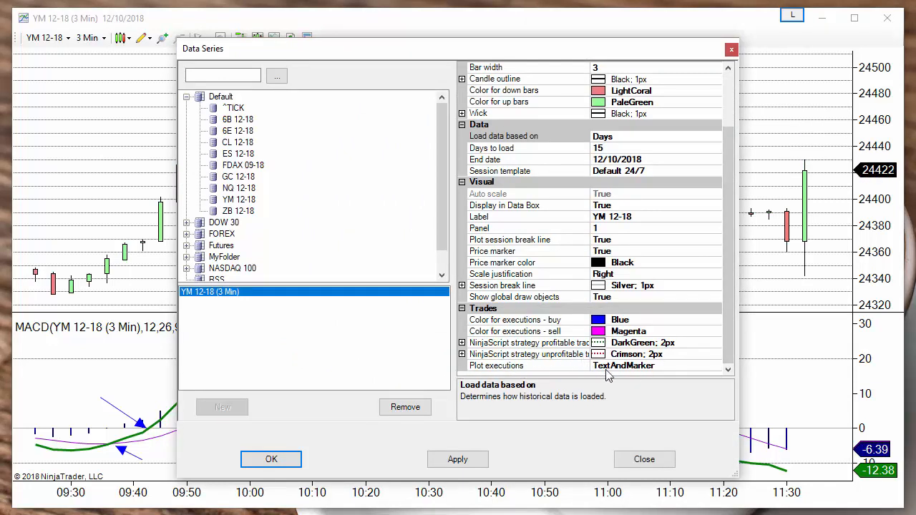
{"action": "left_click", "coordinate": [639, 461]}
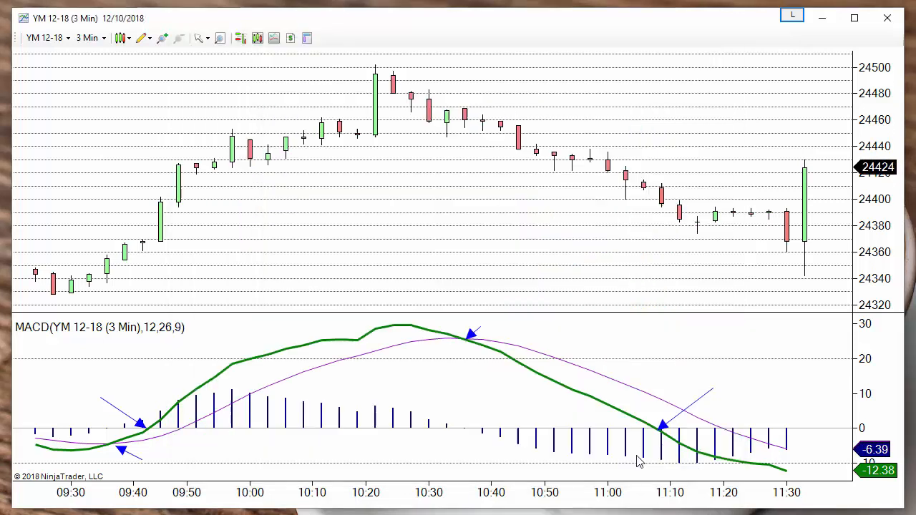
- Add the WizMACDXO strategy to the YM 12-18 chart's strategies
{"action": "right_click", "coordinate": [469, 77]}
{"action": "left_click", "coordinate": [521, 151]}
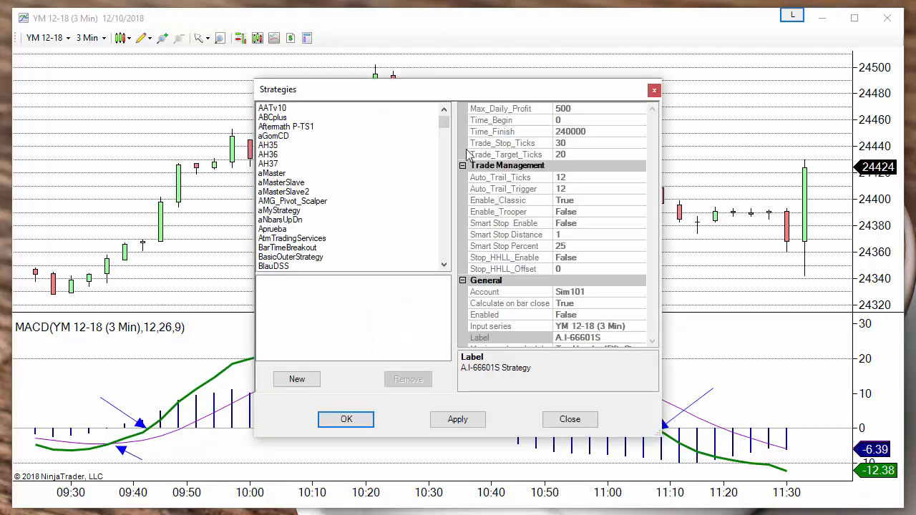
{"action": "left_click_drag", "start_coordinate": [444, 120], "coordinate": [443, 252]}
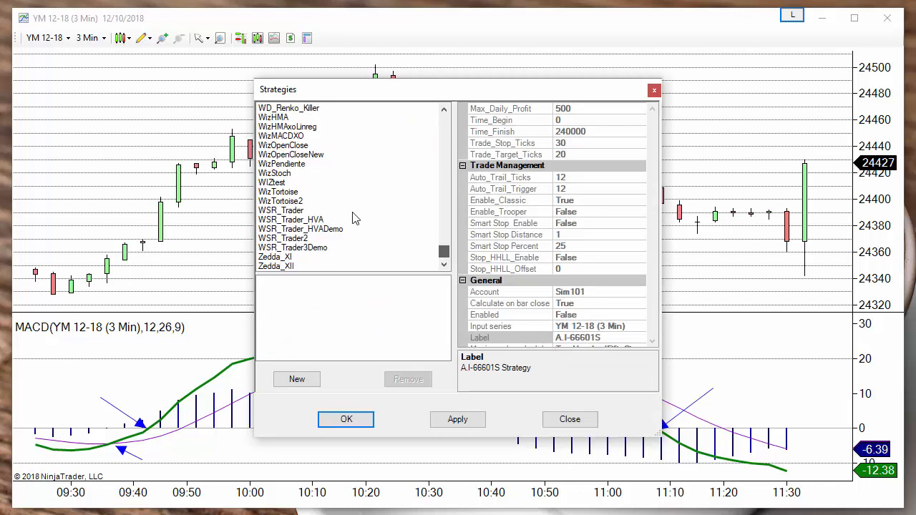
{"action": "scroll", "coordinate": [300, 186], "scroll_direction": "up", "scroll_amount": 2}
{"action": "left_click", "coordinate": [296, 192]}
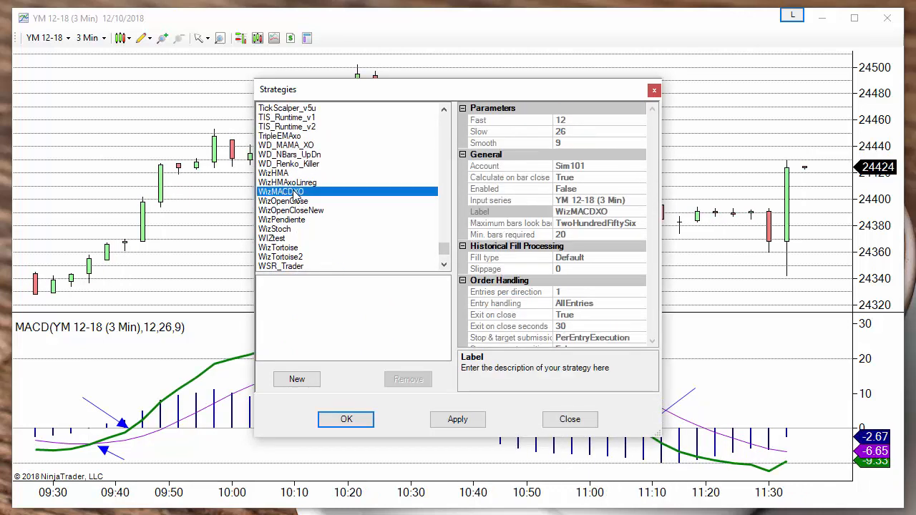
{"action": "double_click", "coordinate": [296, 192]}
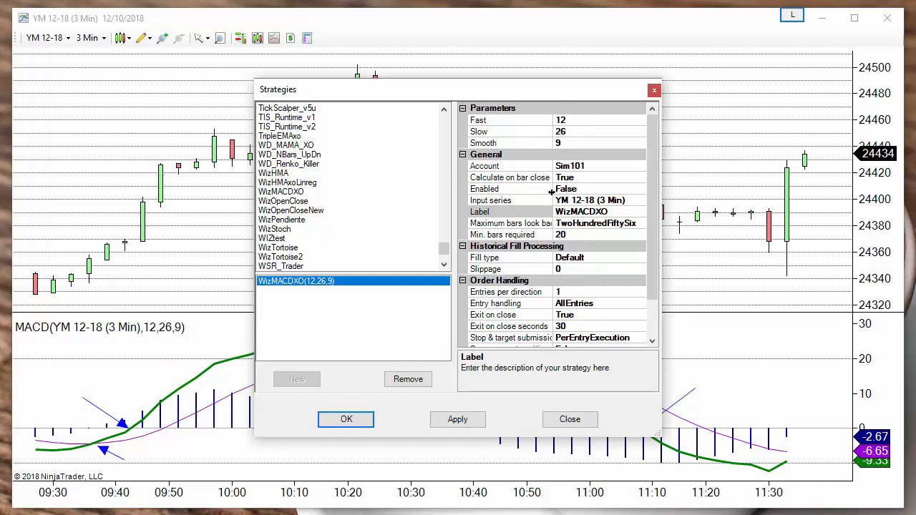
- Set Enabled to True for the WizMACDXO strategy and apply it to the chart
{"action": "left_click", "coordinate": [594, 189]}
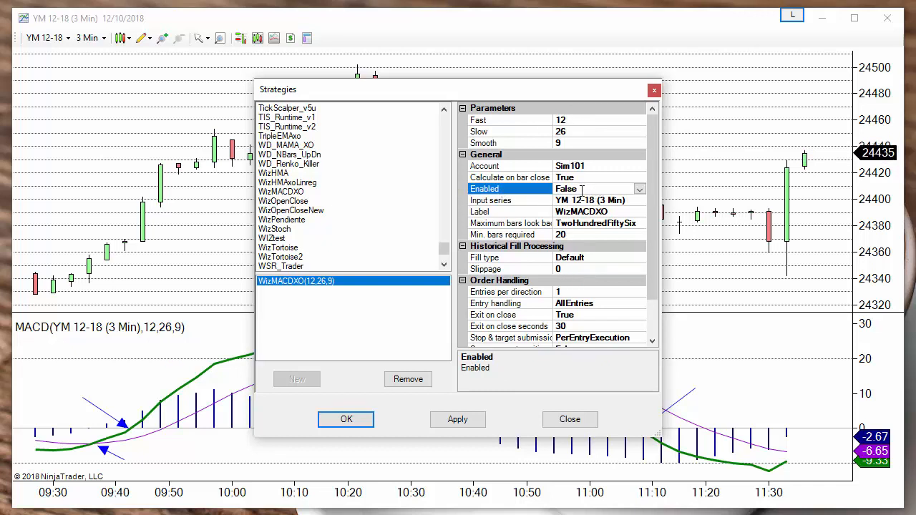
{"action": "left_click", "coordinate": [636, 190]}
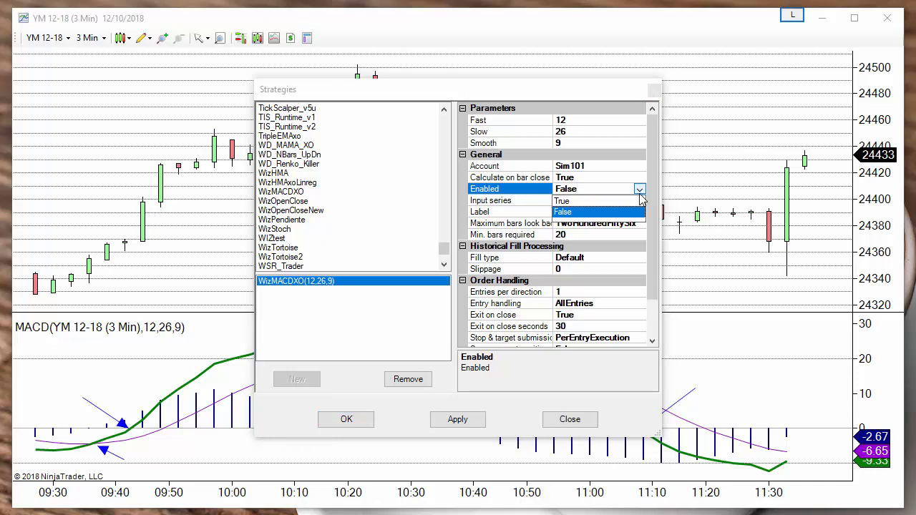
{"action": "left_click", "coordinate": [566, 203]}
{"action": "left_click", "coordinate": [348, 420]}
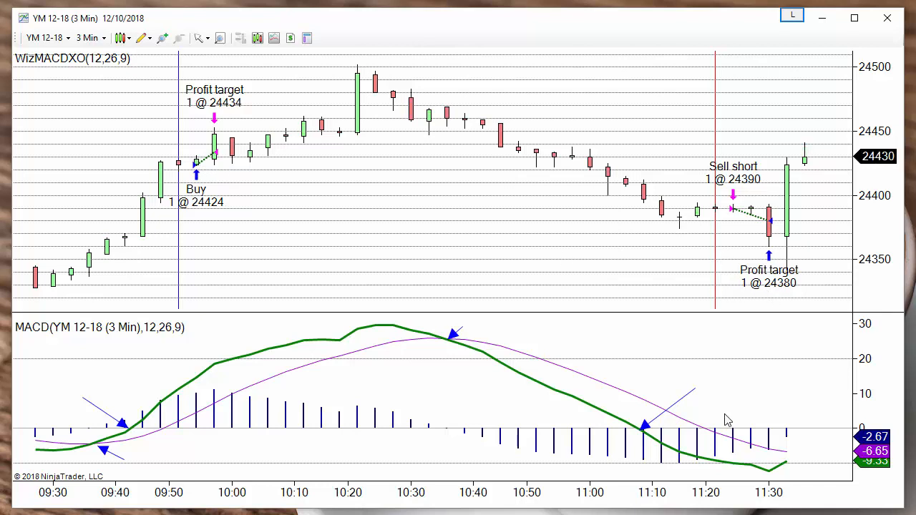
- Examine the strategy's entries, exits and vertical lines against the MACD line crossings in earlier bars, and return to the latest bar
{"action": "left_click", "coordinate": [718, 441]}
{"action": "left_click", "coordinate": [646, 384]}
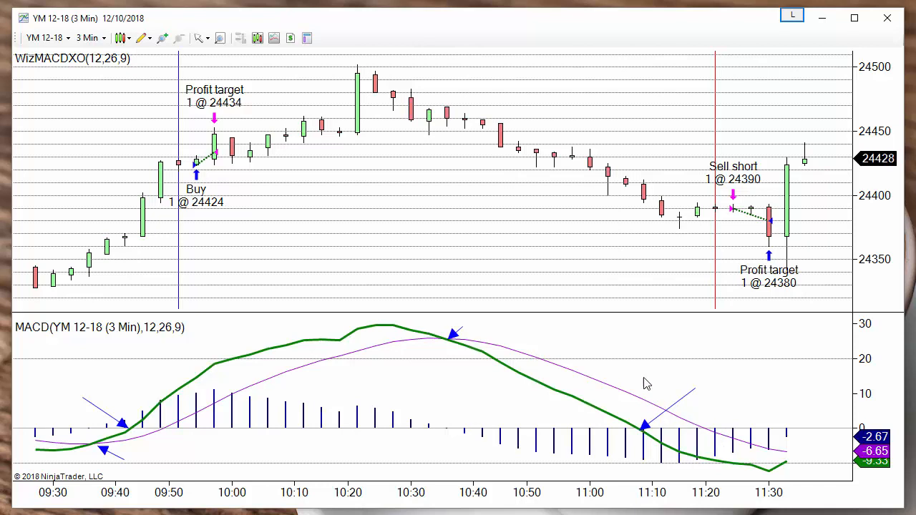
{"action": "middle_click", "coordinate": [605, 339]}
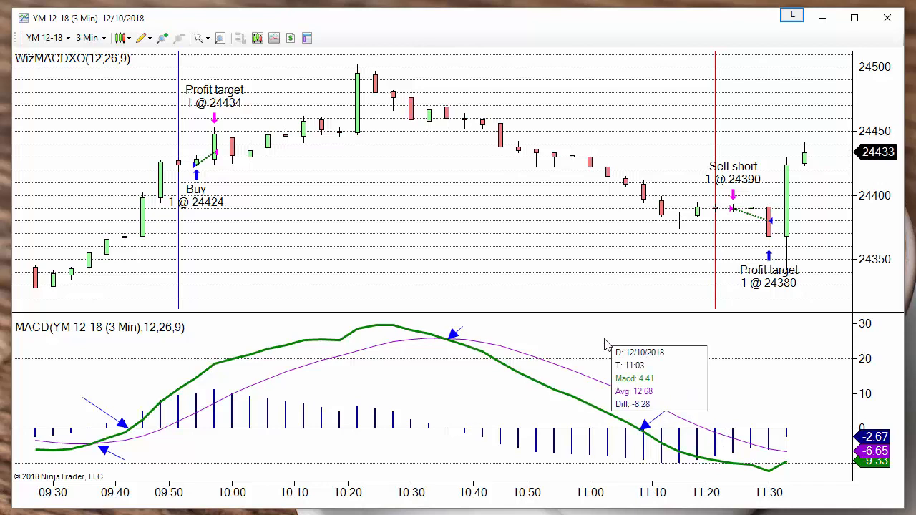
{"action": "middle_click", "coordinate": [532, 341]}
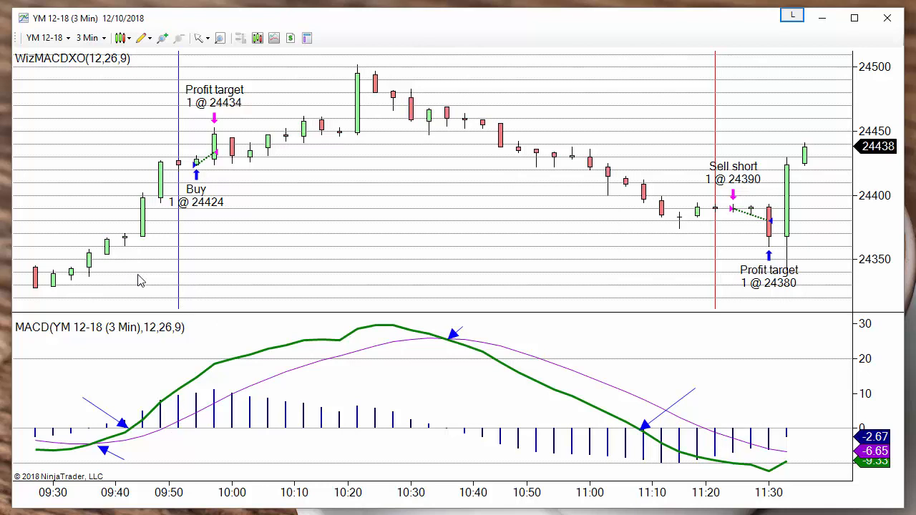
{"action": "left_click_drag", "start_coordinate": [164, 282], "coordinate": [620, 300]}
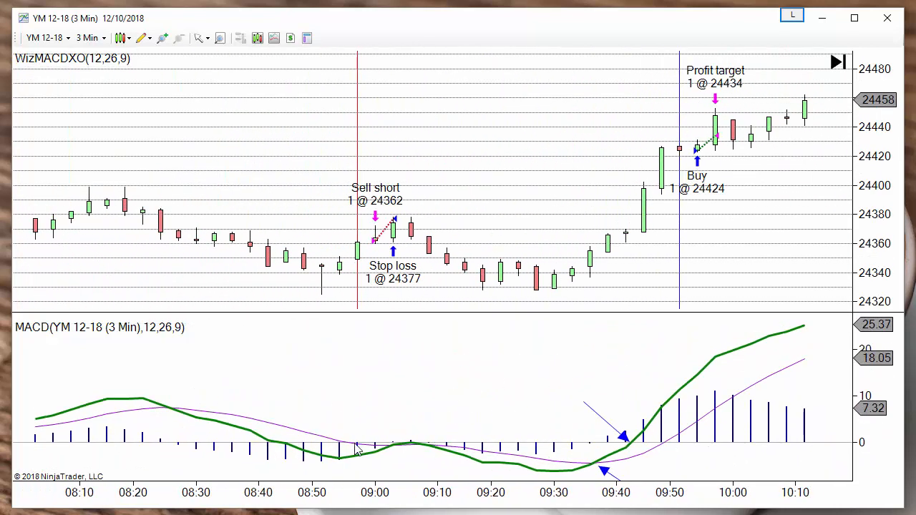
{"action": "left_click_drag", "start_coordinate": [225, 359], "coordinate": [714, 351]}
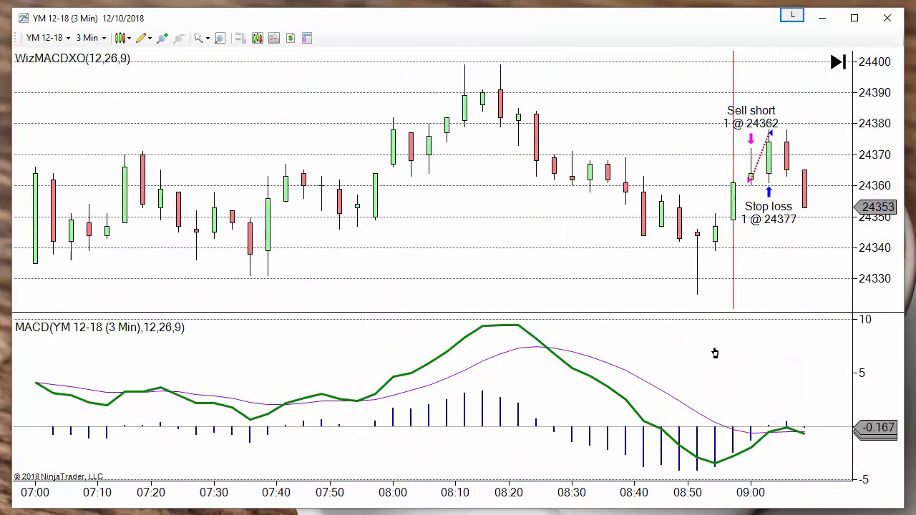
{"action": "left_click_drag", "start_coordinate": [334, 386], "coordinate": [461, 389]}
{"action": "left_click_drag", "start_coordinate": [255, 356], "coordinate": [488, 372]}
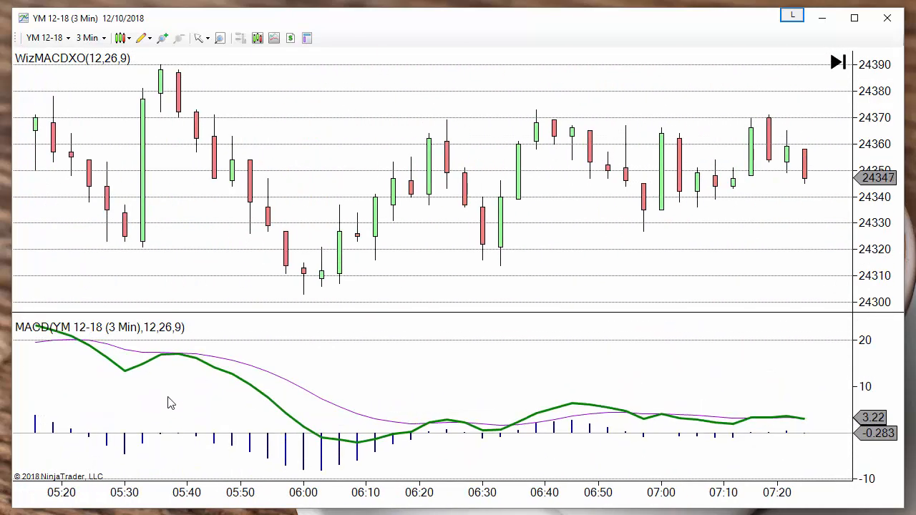
{"action": "left_click_drag", "start_coordinate": [183, 395], "coordinate": [743, 423]}
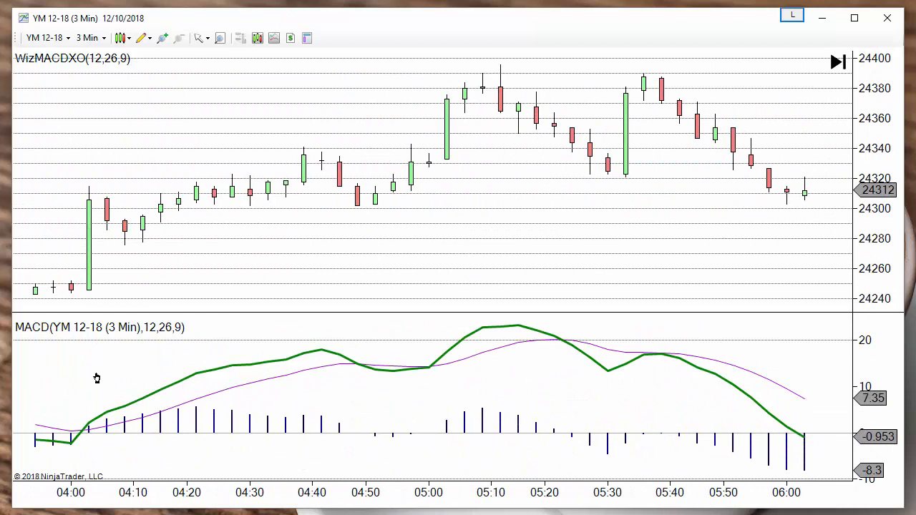
{"action": "left_click_drag", "start_coordinate": [96, 379], "coordinate": [243, 453]}
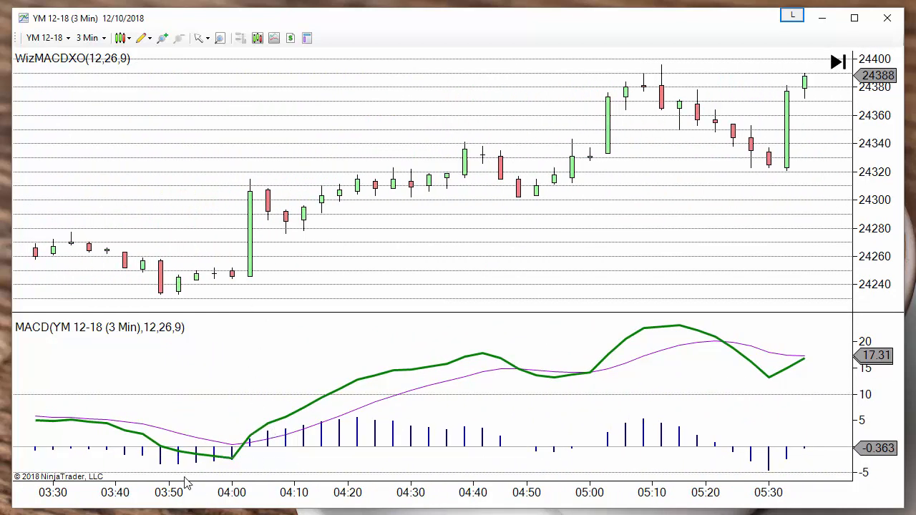
{"action": "left_click_drag", "start_coordinate": [174, 369], "coordinate": [621, 372]}
{"action": "left_click_drag", "start_coordinate": [181, 387], "coordinate": [664, 358]}
{"action": "left_click_drag", "start_coordinate": [141, 403], "coordinate": [469, 403]}
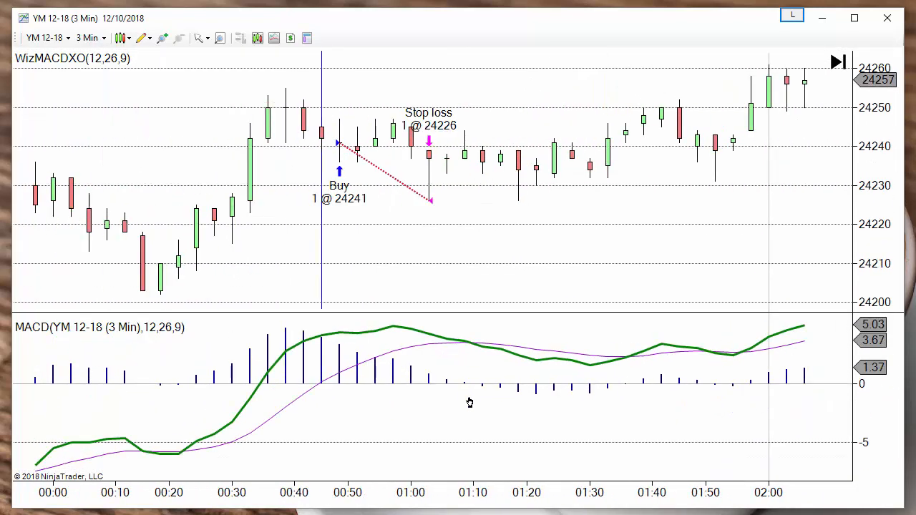
{"action": "key", "text": "End"}
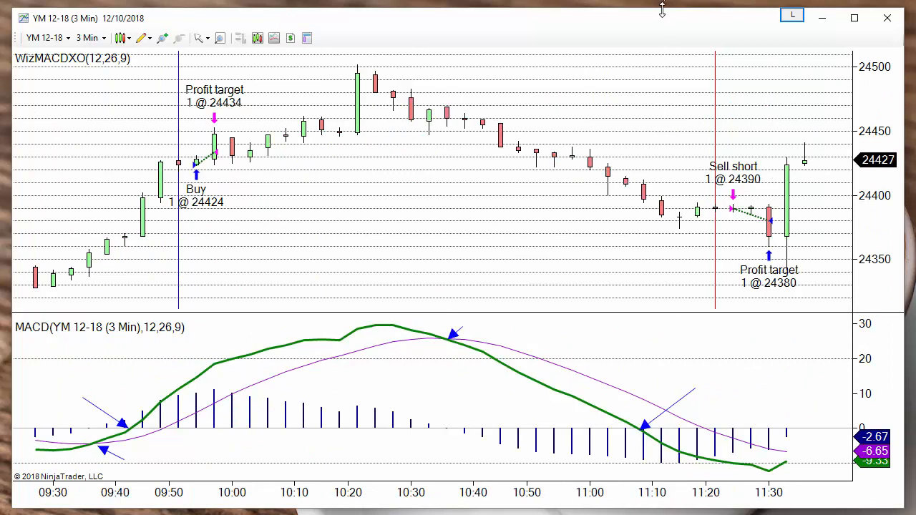
- Uncover the Control Center and open the existing WizMACDXO strategy for editing in the strategy wizard
{"action": "left_click_drag", "start_coordinate": [662, 9], "coordinate": [677, 180]}
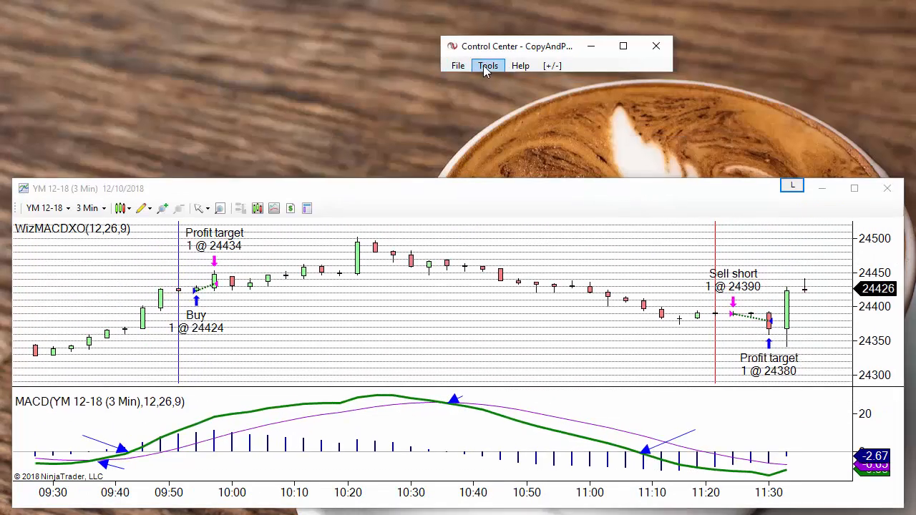
{"action": "left_click", "coordinate": [485, 68]}
{"action": "mouse_move", "coordinate": [533, 166]}
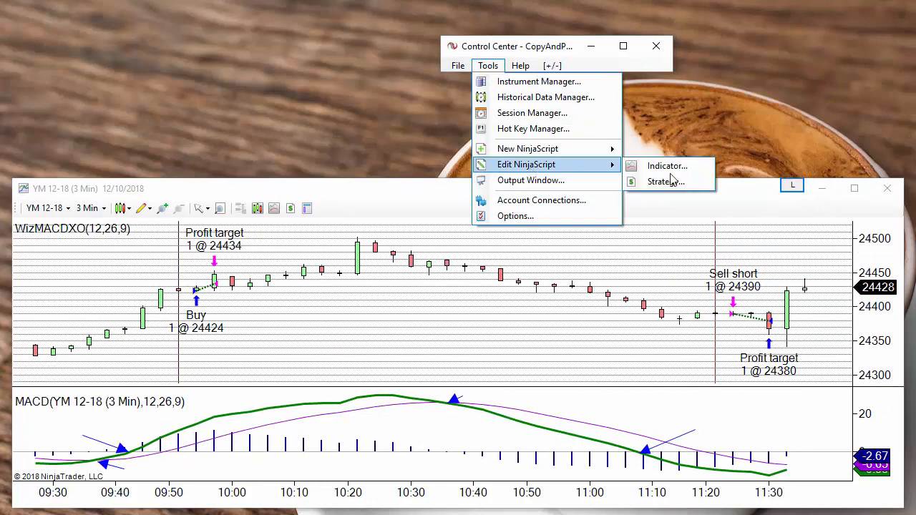
{"action": "left_click", "coordinate": [670, 181]}
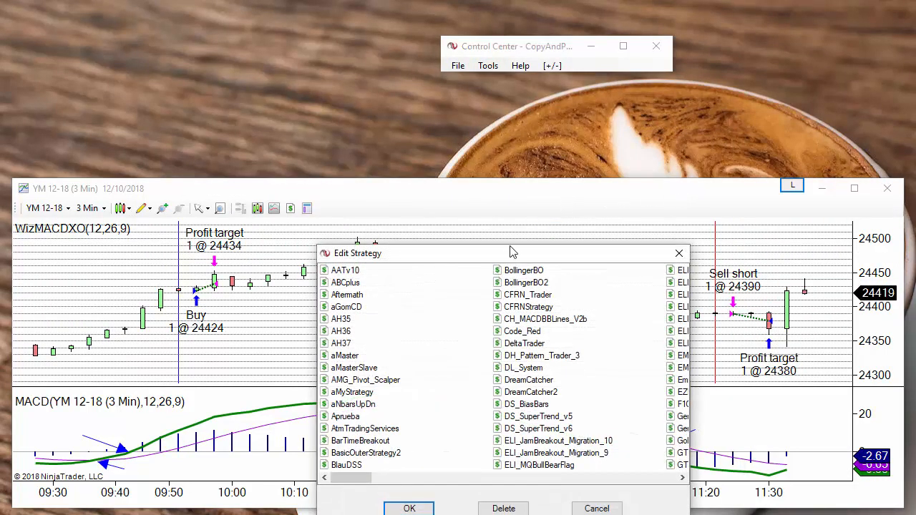
{"action": "left_click_drag", "start_coordinate": [507, 256], "coordinate": [485, 42]}
{"action": "left_click_drag", "start_coordinate": [330, 266], "coordinate": [620, 268]}
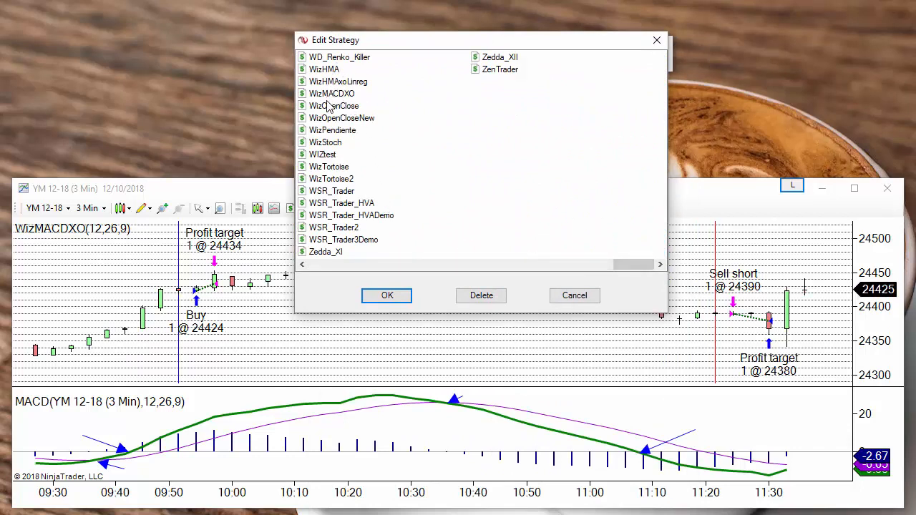
{"action": "left_click", "coordinate": [329, 95]}
{"action": "left_click", "coordinate": [387, 295]}
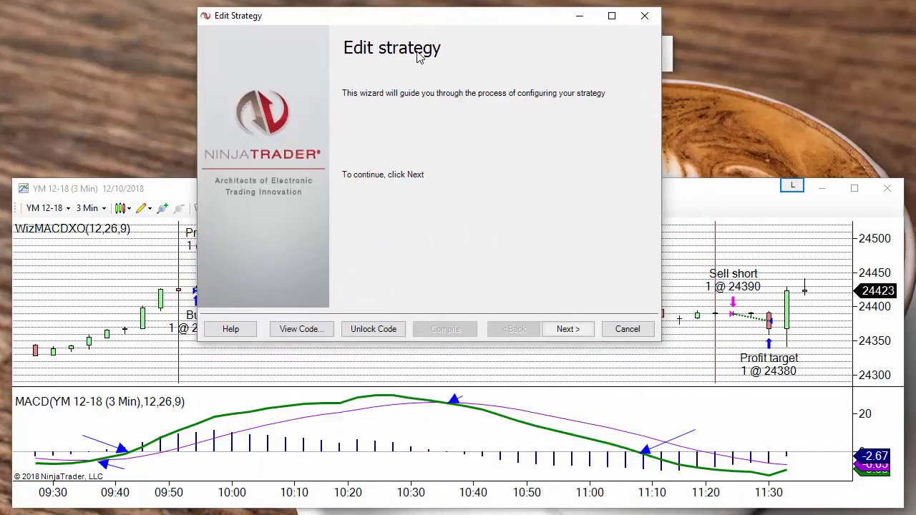
- On the Conditions and Actions page, change the plot of Set 1's CrossAbove condition to MACD and confirm the condition
{"action": "left_click", "coordinate": [568, 329]}
{"action": "left_click", "coordinate": [568, 329]}
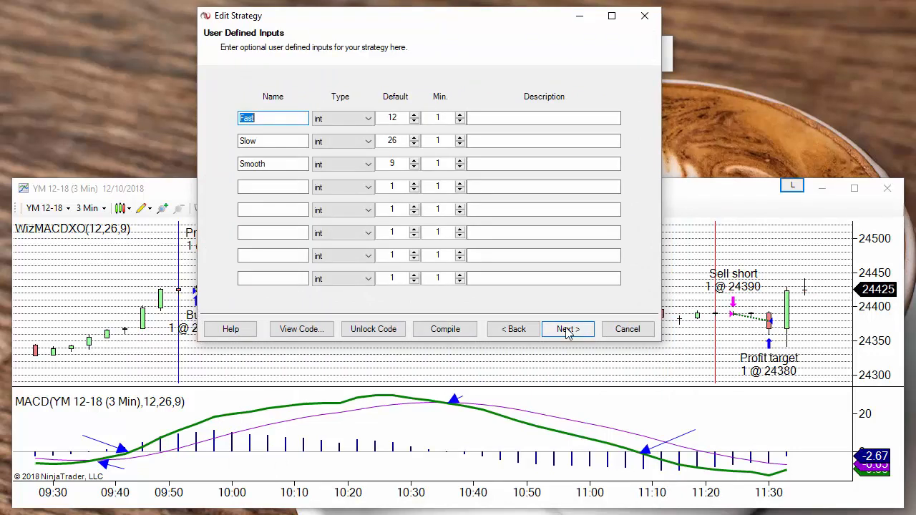
{"action": "left_click", "coordinate": [567, 329]}
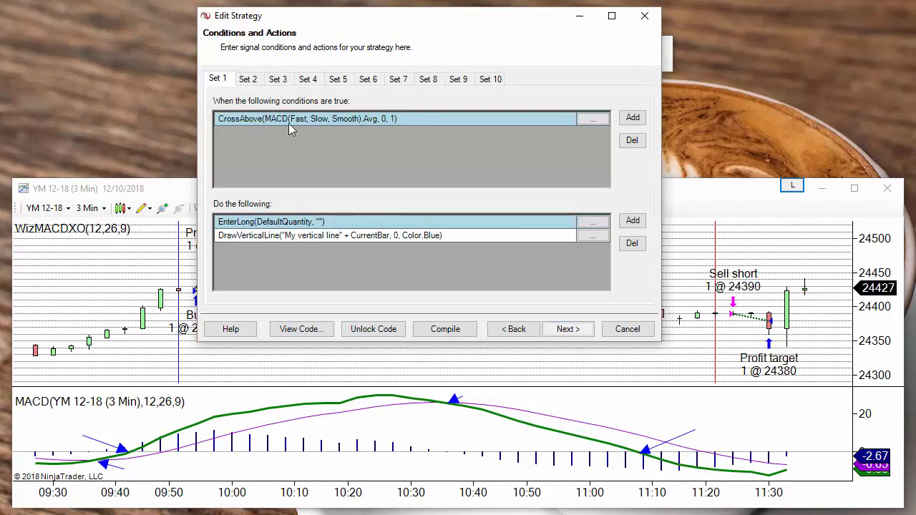
{"action": "left_click", "coordinate": [591, 123]}
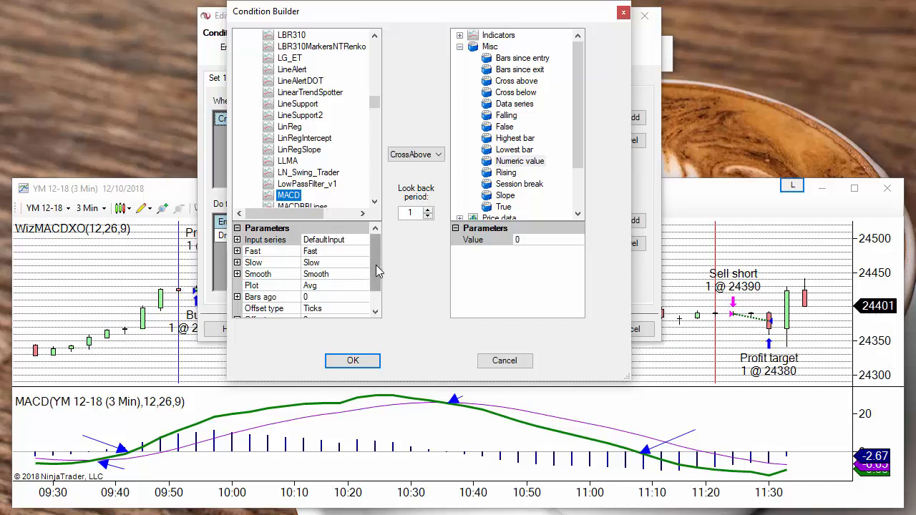
{"action": "left_click_drag", "start_coordinate": [377, 276], "coordinate": [373, 299]}
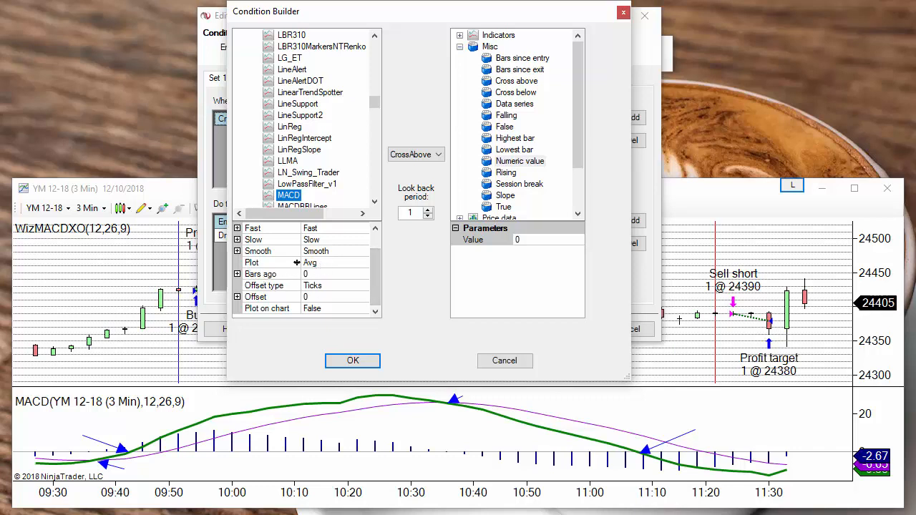
{"action": "left_click", "coordinate": [321, 263]}
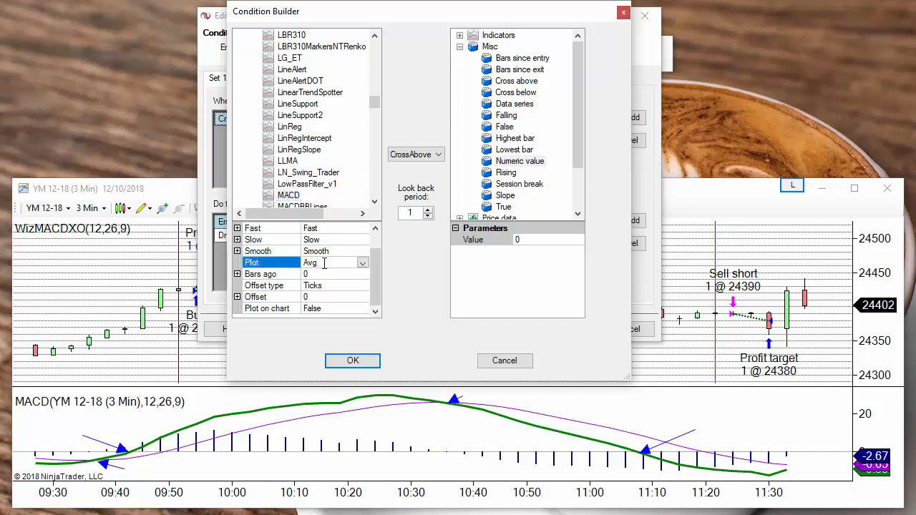
{"action": "left_click", "coordinate": [362, 264]}
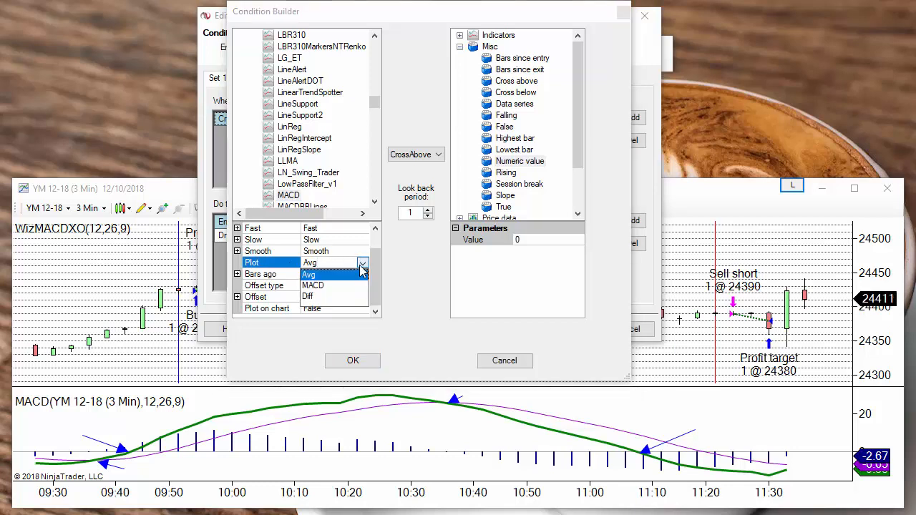
{"action": "left_click", "coordinate": [309, 285]}
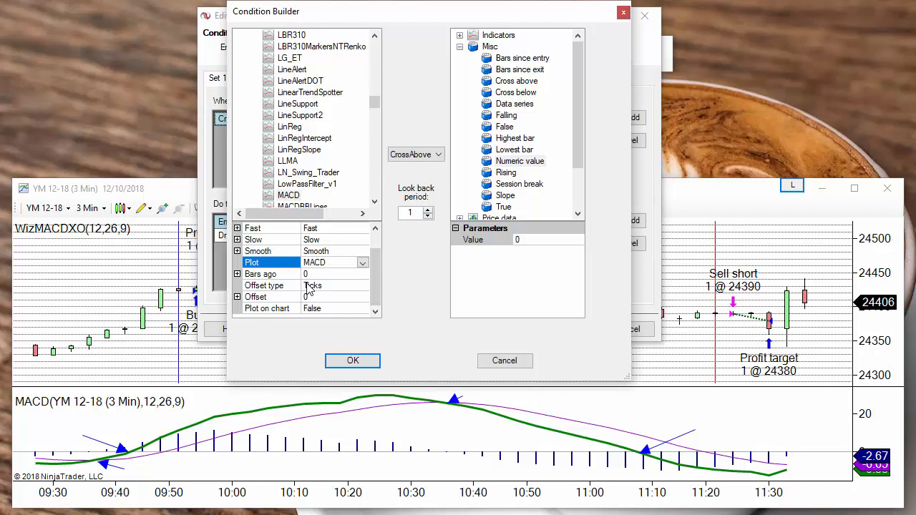
{"action": "left_click", "coordinate": [351, 362]}
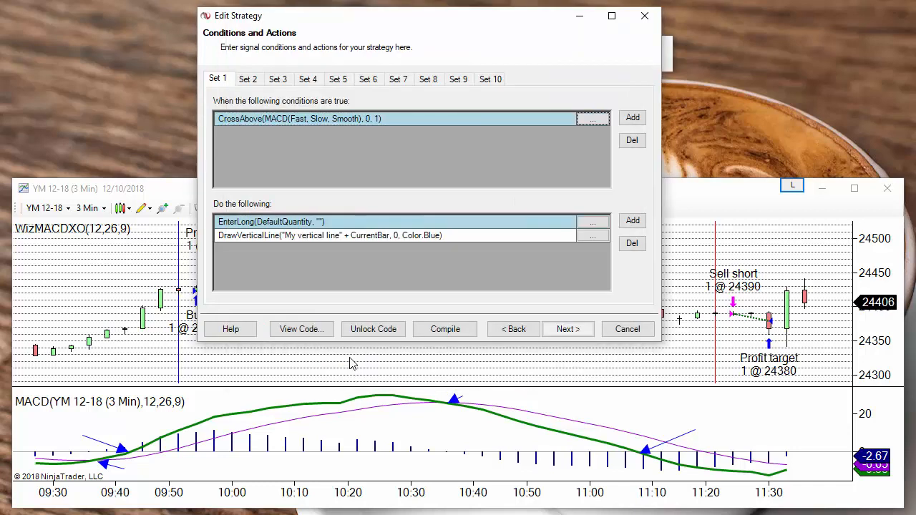
- Change the plot of Set 2's CrossBelow condition to MACD and confirm the condition
{"action": "left_click", "coordinate": [248, 80]}
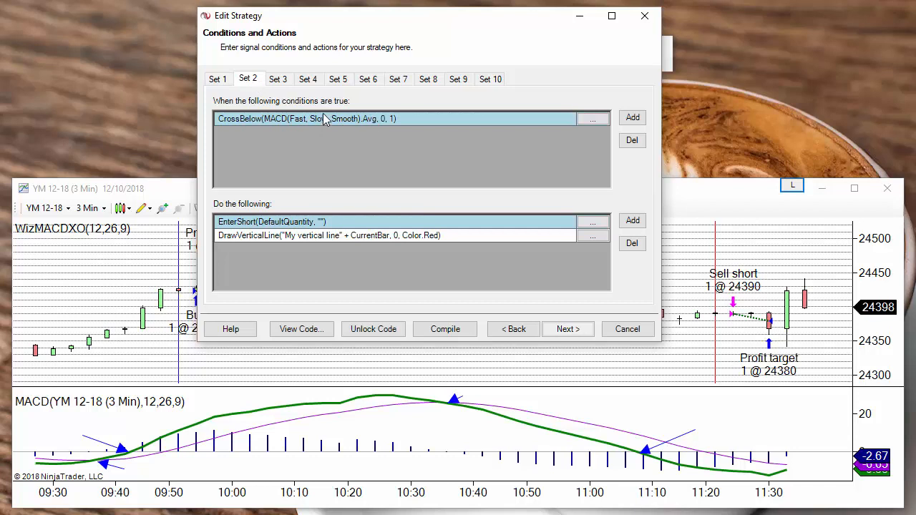
{"action": "left_click", "coordinate": [593, 122]}
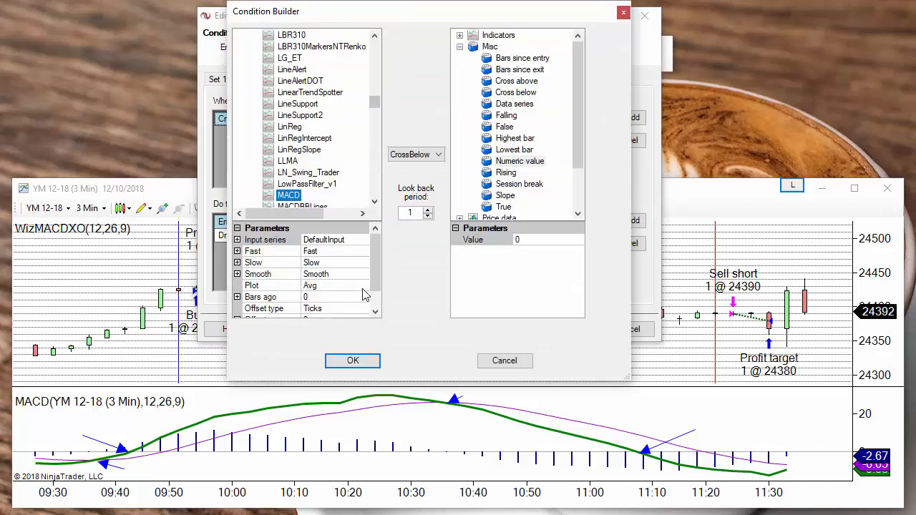
{"action": "left_click", "coordinate": [352, 284]}
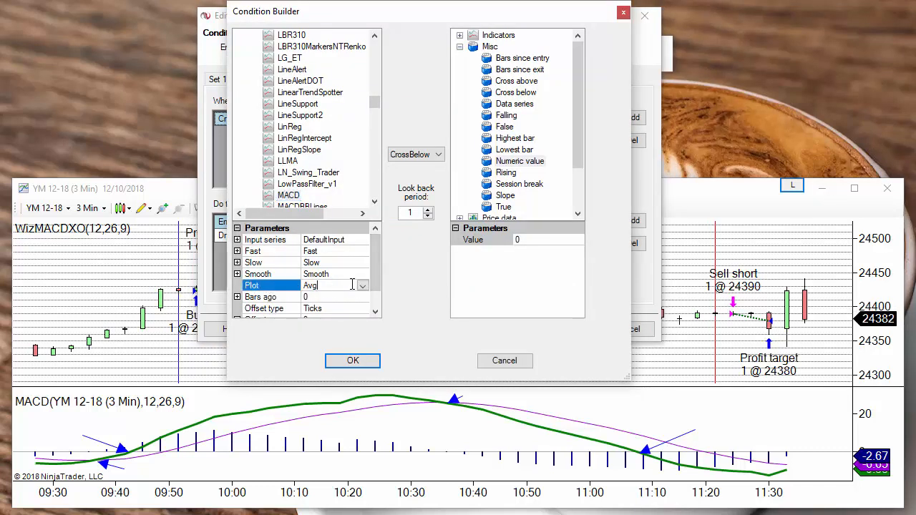
{"action": "left_click", "coordinate": [363, 286]}
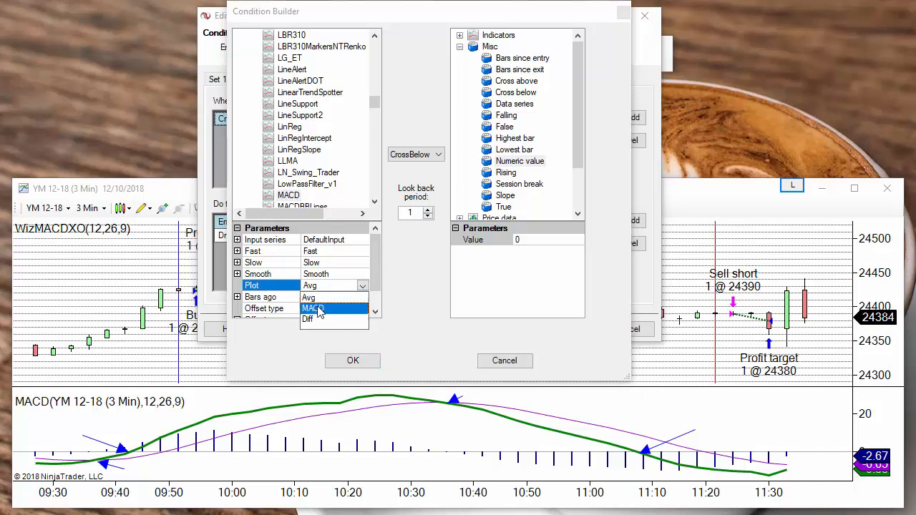
{"action": "left_click", "coordinate": [319, 309]}
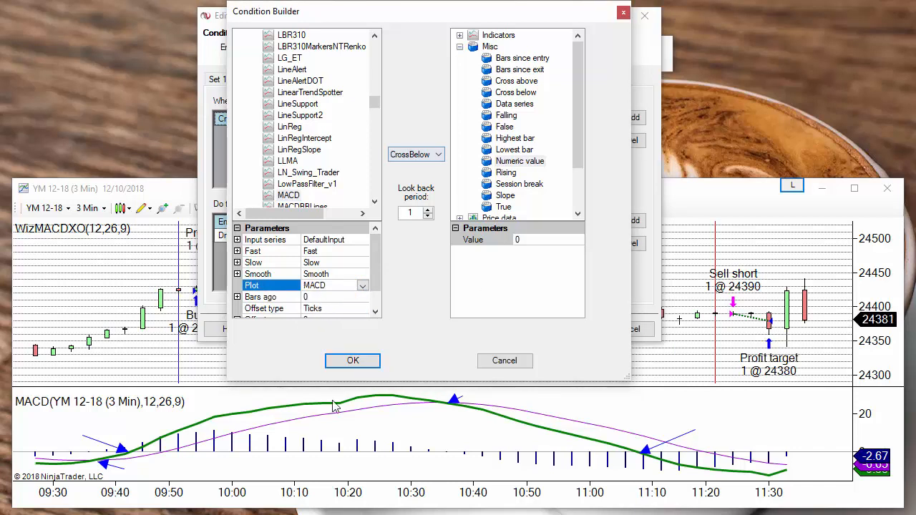
{"action": "left_click", "coordinate": [352, 360]}
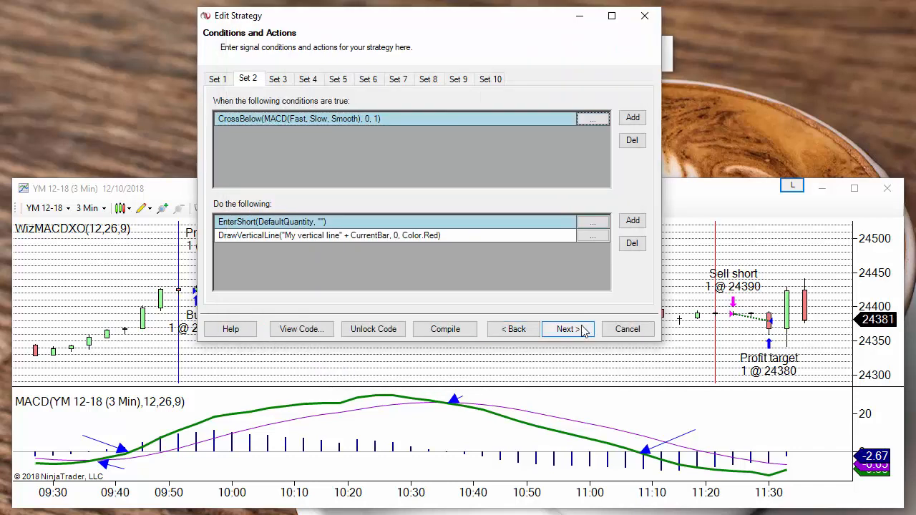
- Go through the remaining wizard pages and finish editing the WizMACDXO strategy
{"action": "left_click", "coordinate": [583, 330]}
{"action": "left_click", "coordinate": [576, 333]}
{"action": "left_click", "coordinate": [575, 333]}
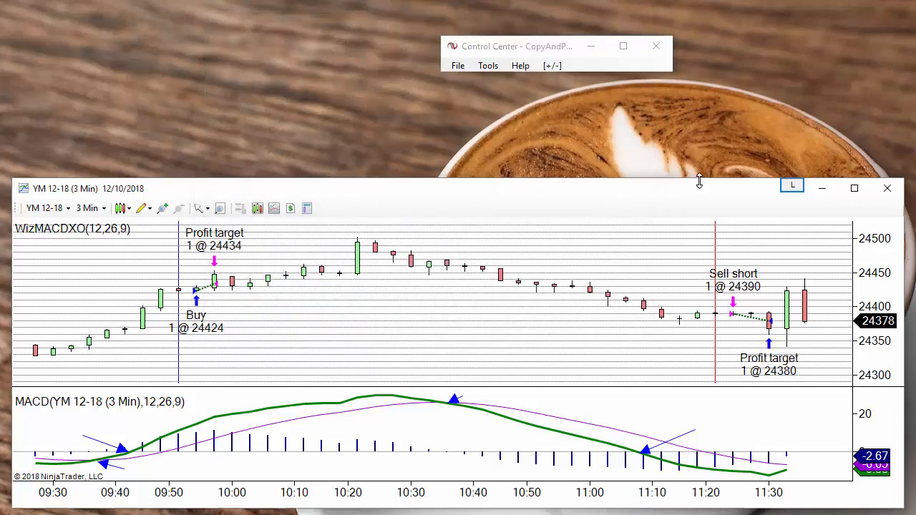
- Enlarge the chart window upward and reload NinjaScript on the chart, agreeing to restart the running strategies
{"action": "left_click_drag", "start_coordinate": [705, 180], "coordinate": [713, 3]}
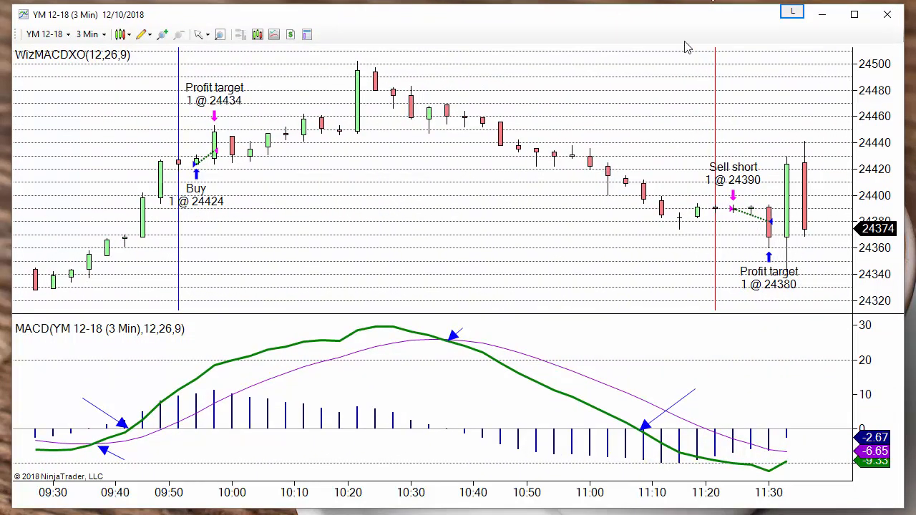
{"action": "right_click", "coordinate": [433, 104]}
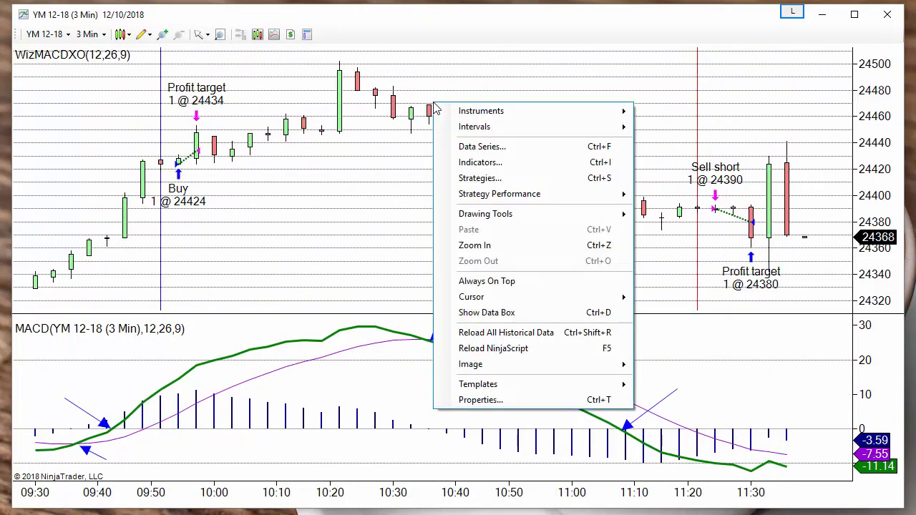
{"action": "left_click", "coordinate": [486, 348]}
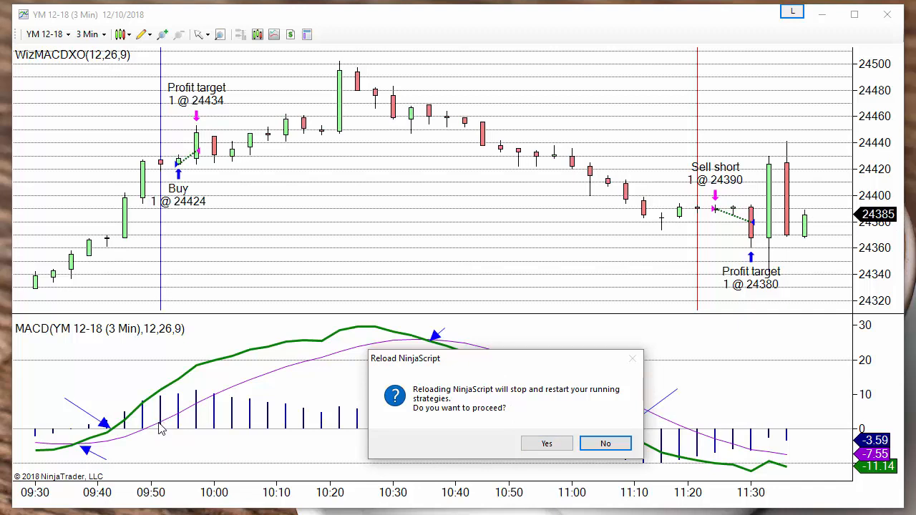
{"action": "left_click", "coordinate": [533, 445]}
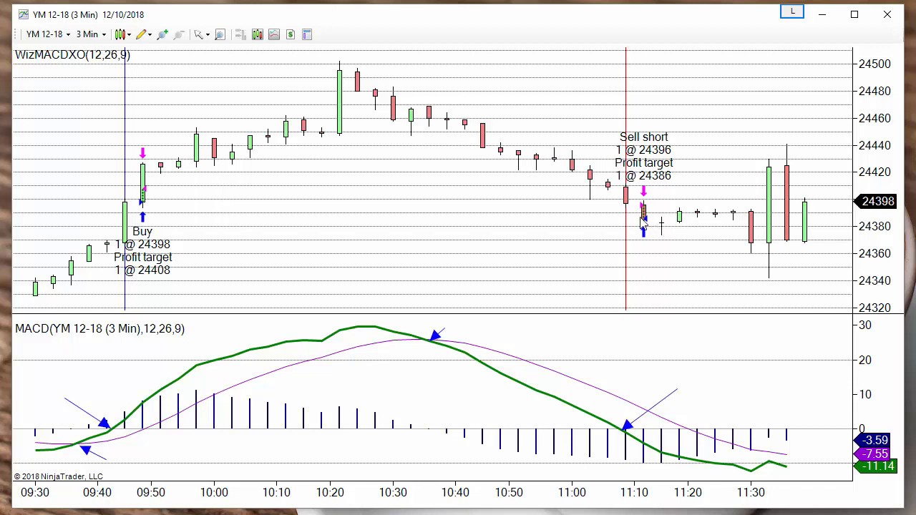
- Examine the strategy's entries and vertical lines against the MACD zero-line crossings in earlier bars, and return to the latest bars
{"action": "left_click_drag", "start_coordinate": [292, 258], "coordinate": [721, 221]}
{"action": "left_click_drag", "start_coordinate": [177, 166], "coordinate": [615, 167]}
{"action": "left_click_drag", "start_coordinate": [135, 132], "coordinate": [494, 133]}
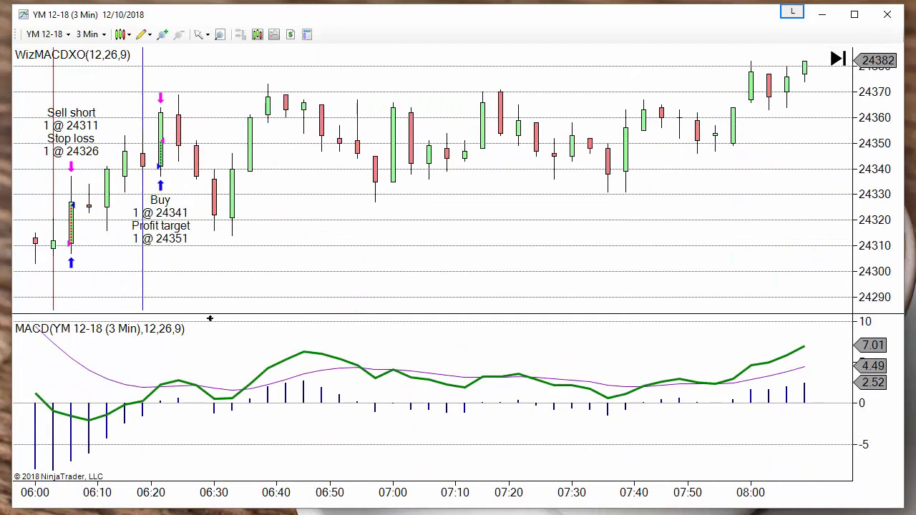
{"action": "left_click_drag", "start_coordinate": [205, 306], "coordinate": [399, 305]}
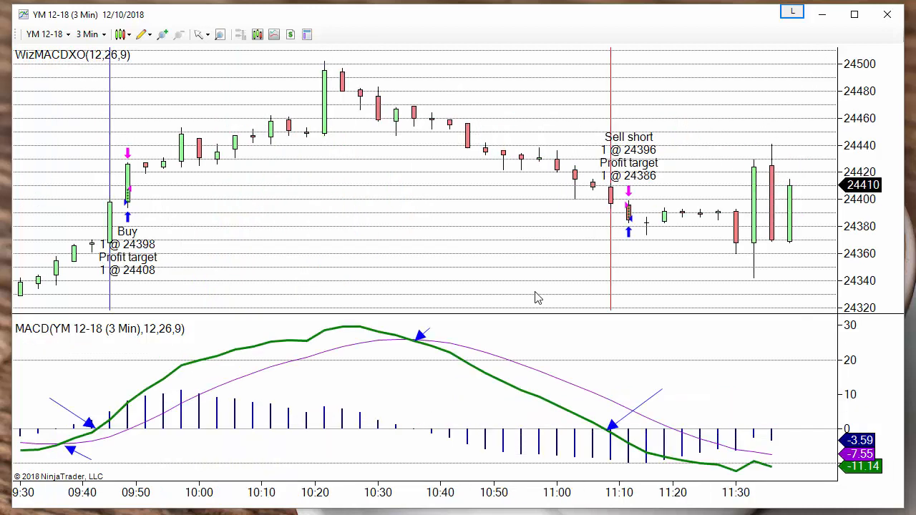
- Delete the two blue arrows that mark the MACD line's zero-line crossings in the indicator panel
{"action": "left_click", "coordinate": [75, 415]}
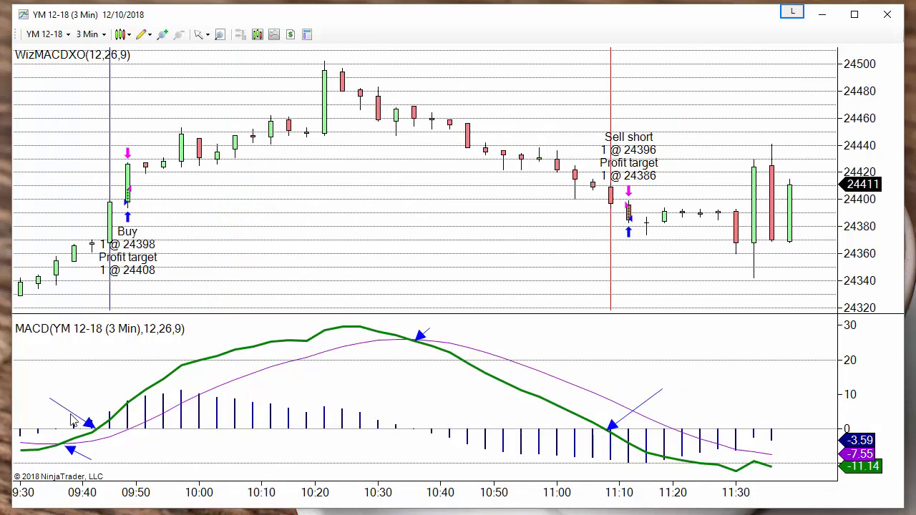
{"action": "key", "text": "Delete"}
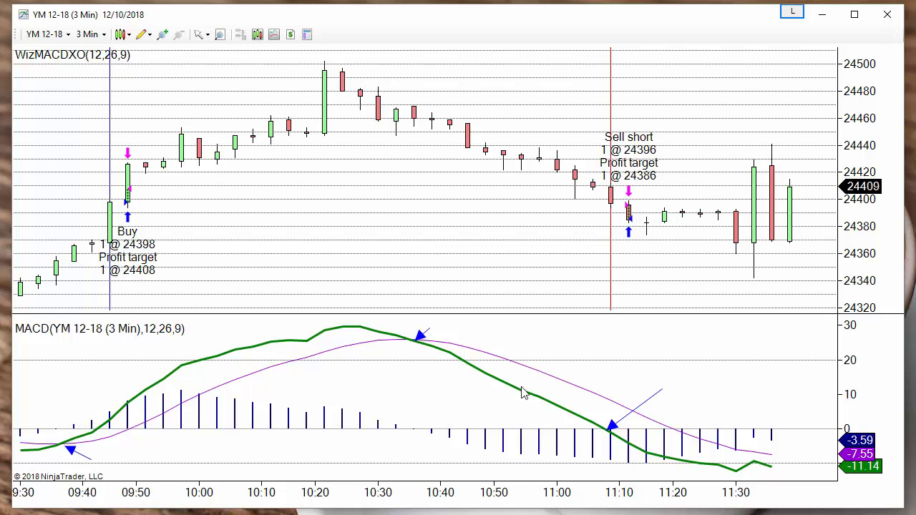
{"action": "left_click", "coordinate": [655, 394]}
{"action": "key", "text": "Delete"}
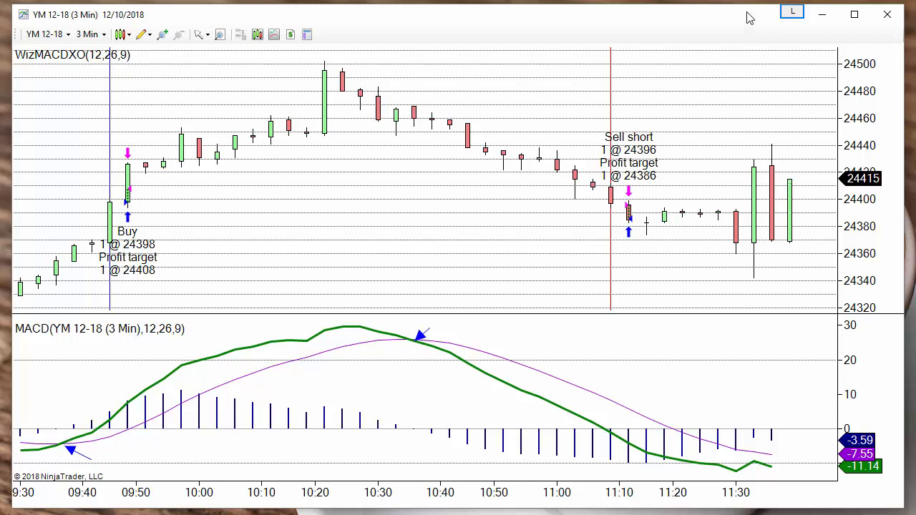
- Uncover the Control Center and reopen the existing WizMACDXO strategy for editing in the strategy wizard
{"action": "left_click_drag", "start_coordinate": [747, 10], "coordinate": [733, 132]}
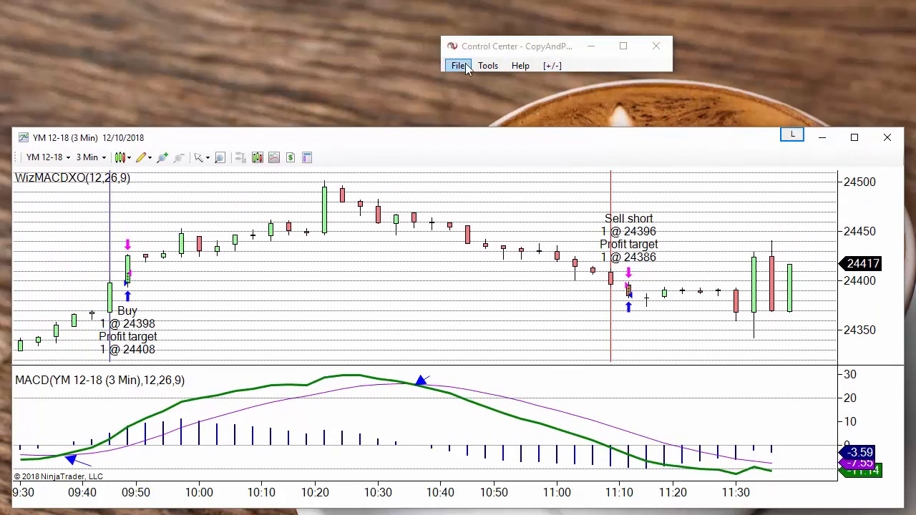
{"action": "left_click", "coordinate": [488, 66]}
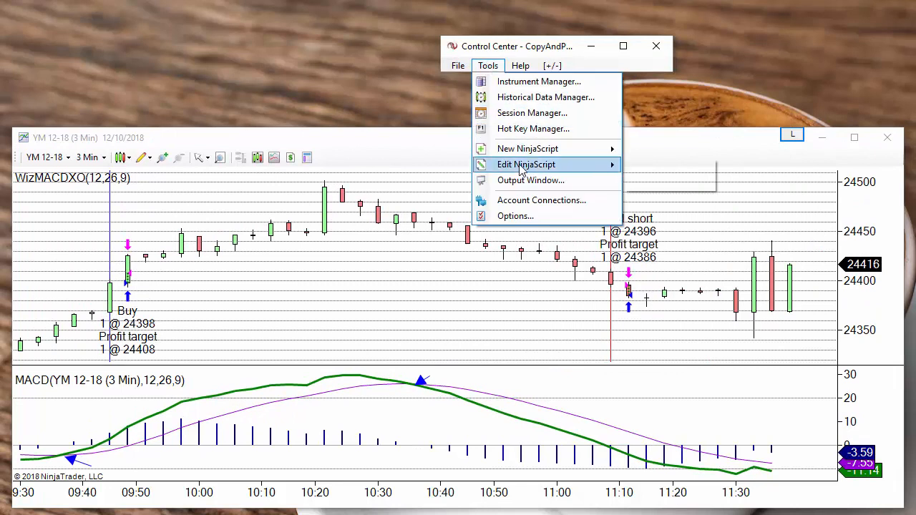
{"action": "mouse_move", "coordinate": [544, 165]}
{"action": "left_click", "coordinate": [667, 184]}
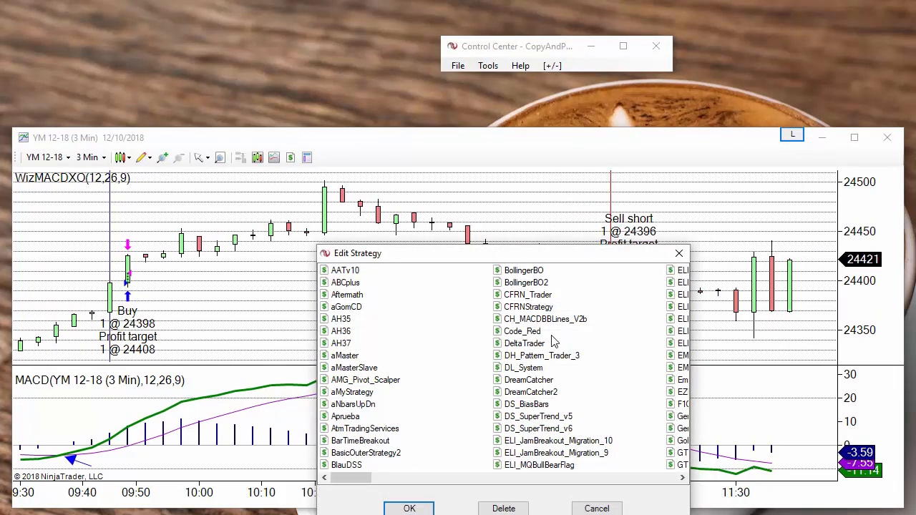
{"action": "left_click_drag", "start_coordinate": [477, 250], "coordinate": [435, 142]}
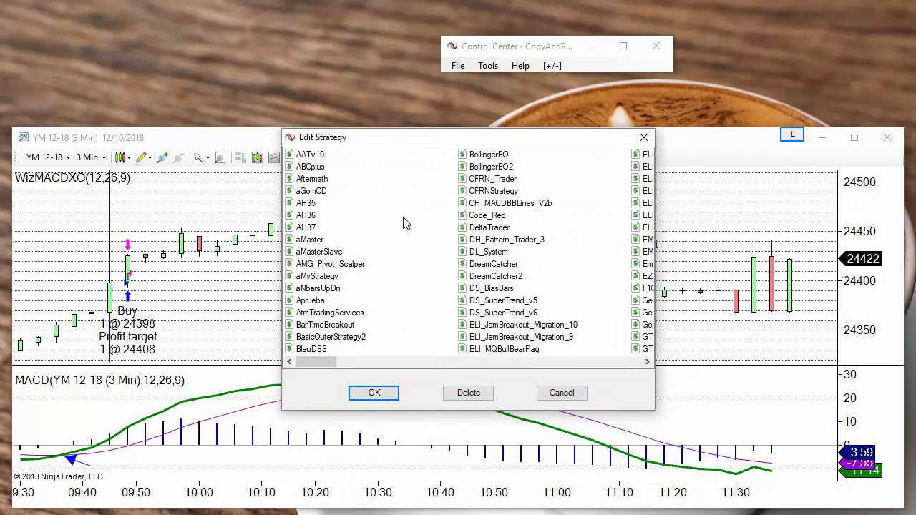
{"action": "left_click_drag", "start_coordinate": [313, 358], "coordinate": [603, 355]}
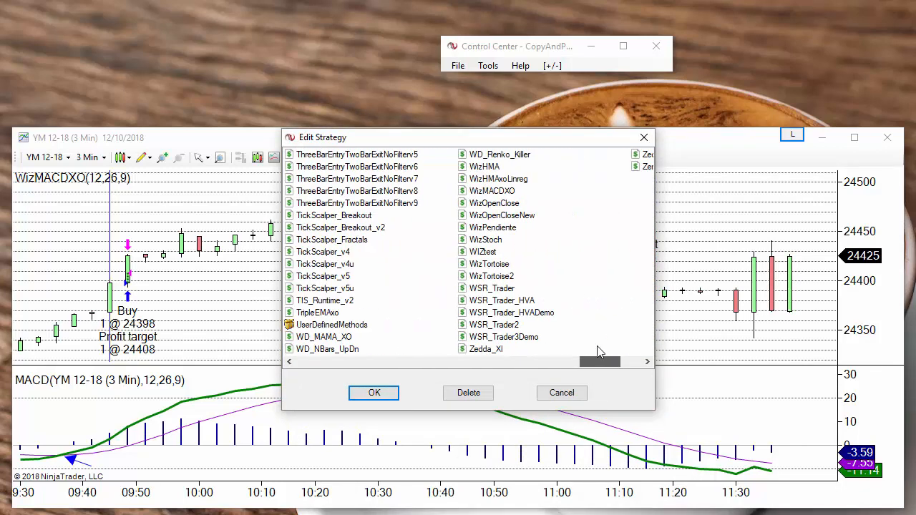
{"action": "left_click", "coordinate": [492, 191]}
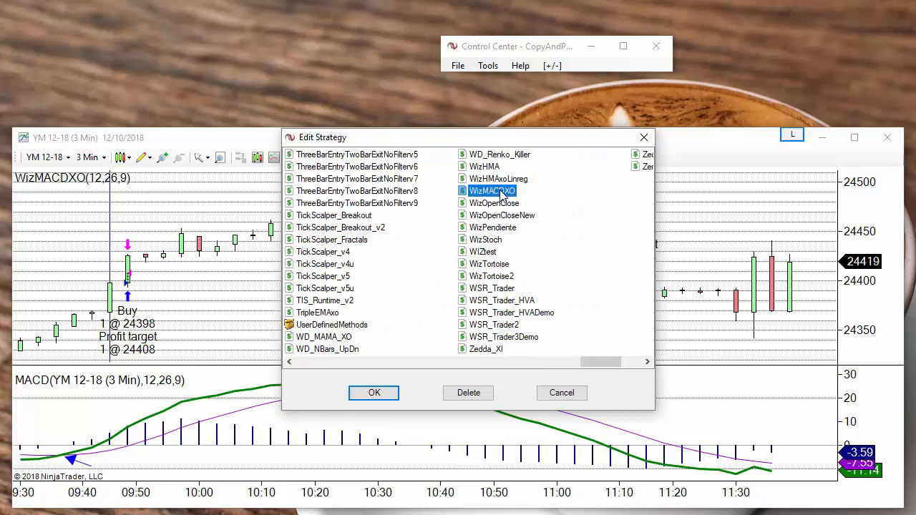
{"action": "left_click", "coordinate": [387, 392]}
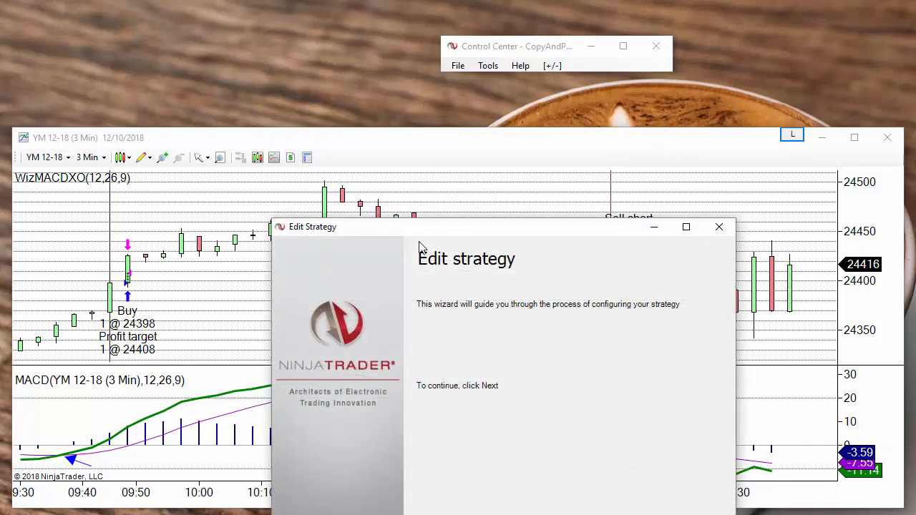
{"action": "left_click_drag", "start_coordinate": [458, 237], "coordinate": [363, 53]}
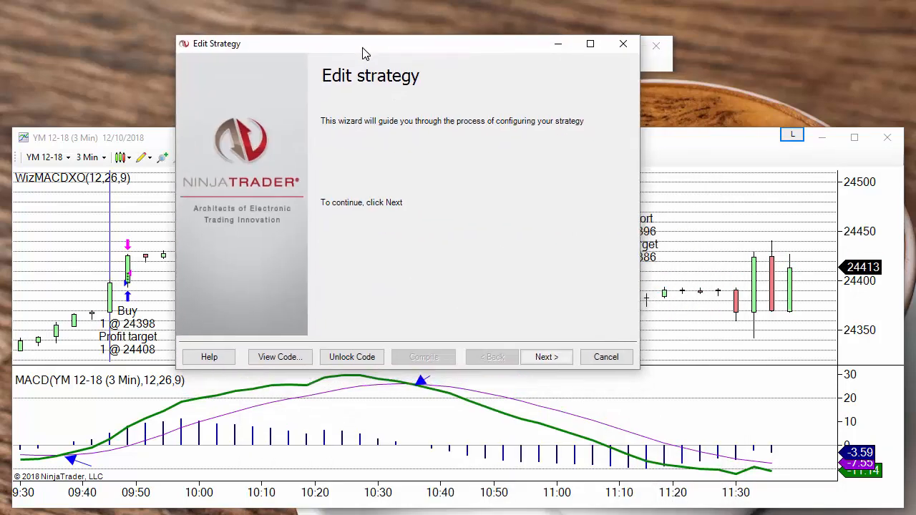
- Advance to the Conditions and Actions page and open Set 1's CrossAbove condition in the Condition Builder
{"action": "left_click", "coordinate": [540, 357]}
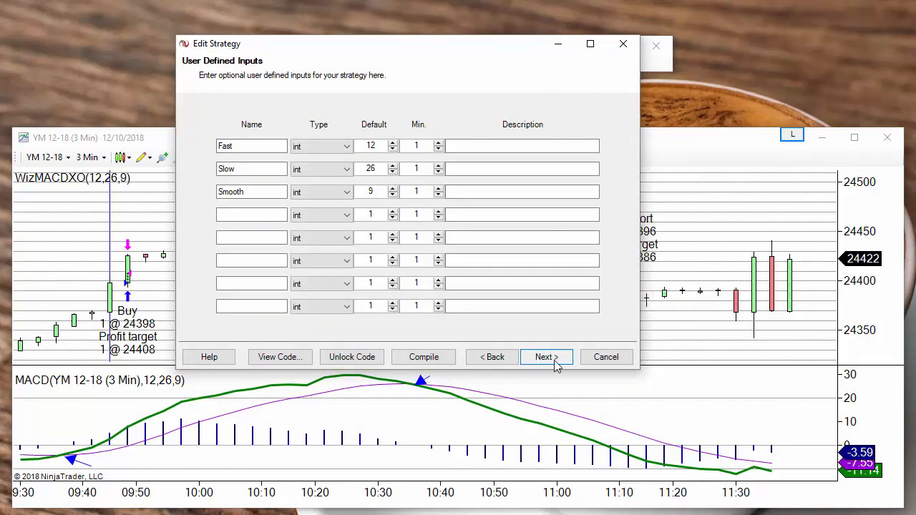
{"action": "left_click", "coordinate": [543, 358]}
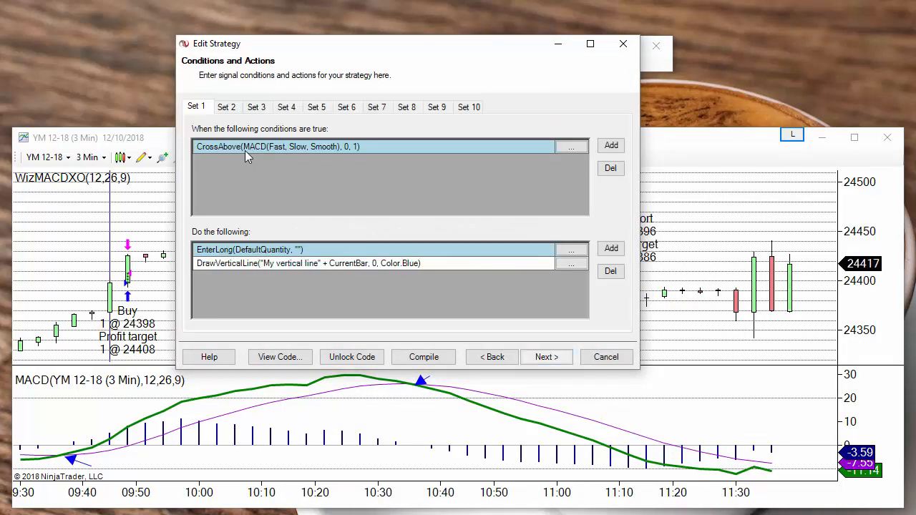
{"action": "left_click", "coordinate": [573, 148]}
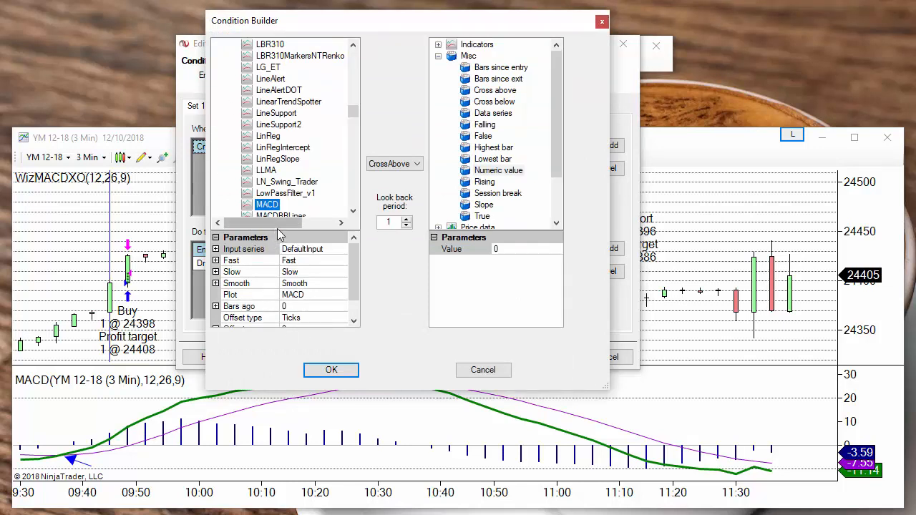
{"action": "left_click_drag", "start_coordinate": [356, 288], "coordinate": [356, 304]}
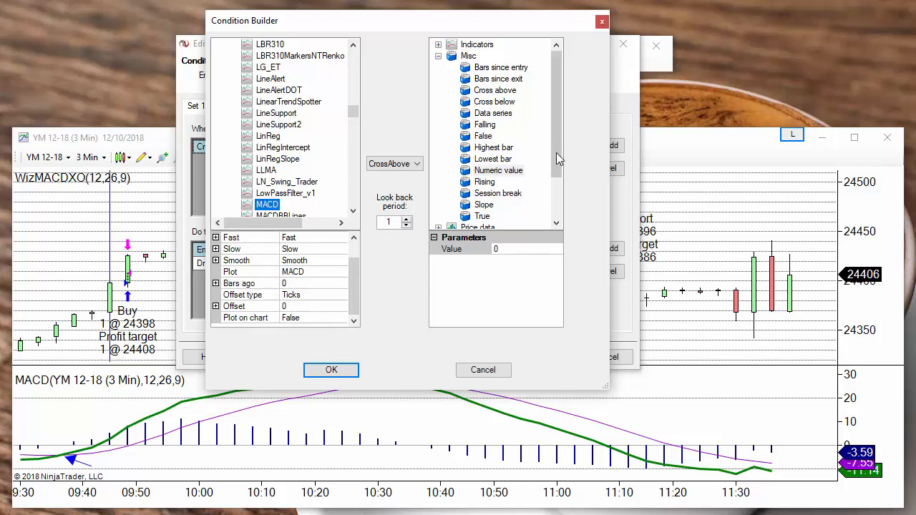
- Replace the numeric value that Set 1's CrossAbove condition compares against with the MACD indicator
{"action": "left_click", "coordinate": [438, 56]}
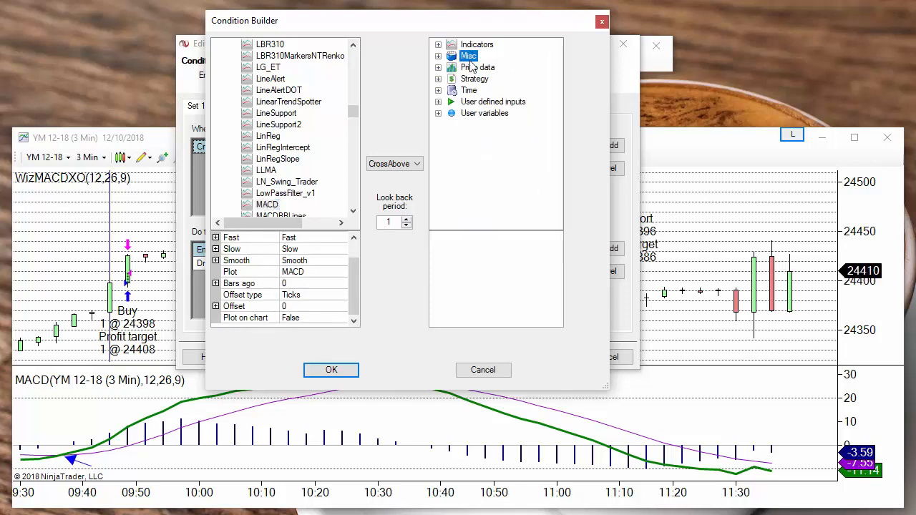
{"action": "left_click", "coordinate": [438, 44]}
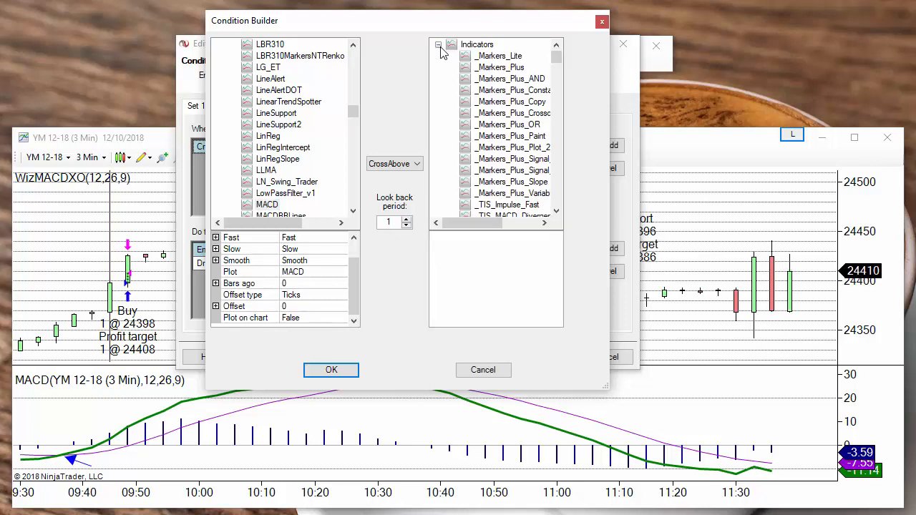
{"action": "left_click", "coordinate": [556, 73]}
{"action": "left_click_drag", "start_coordinate": [556, 73], "coordinate": [556, 100]}
{"action": "scroll", "coordinate": [528, 169], "scroll_direction": "down", "scroll_amount": 15}
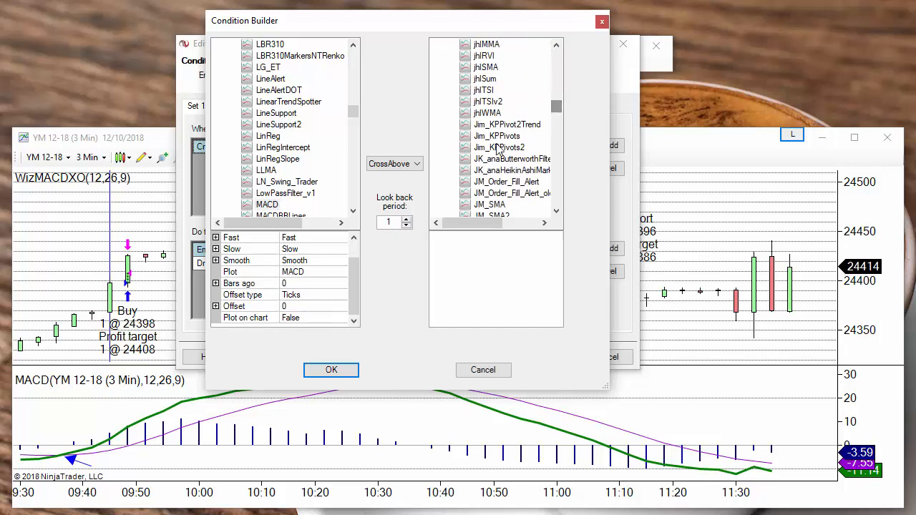
{"action": "scroll", "coordinate": [527, 168], "scroll_direction": "down", "scroll_amount": 6}
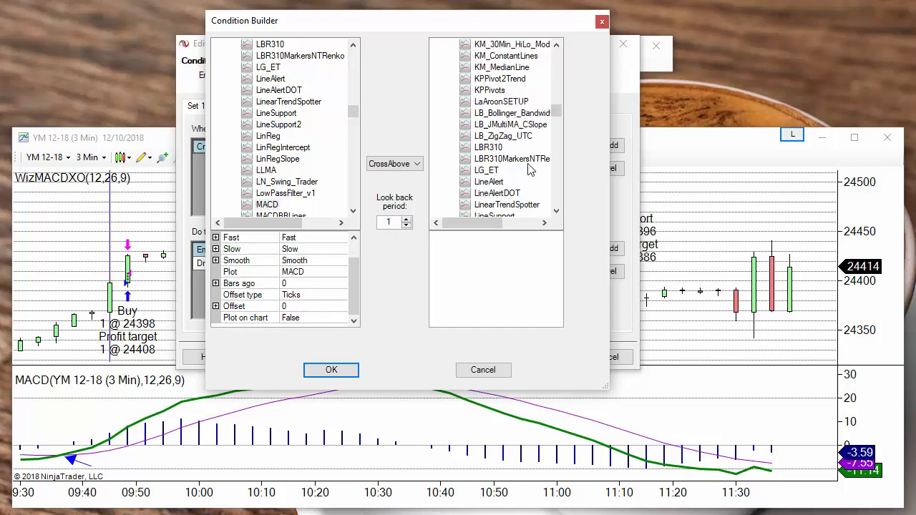
{"action": "scroll", "coordinate": [530, 169], "scroll_direction": "down", "scroll_amount": 2}
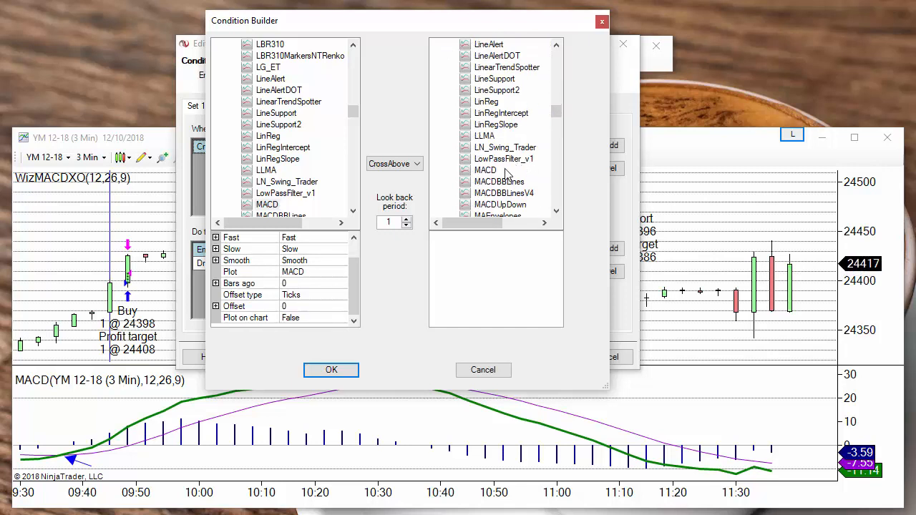
{"action": "left_click", "coordinate": [493, 173]}
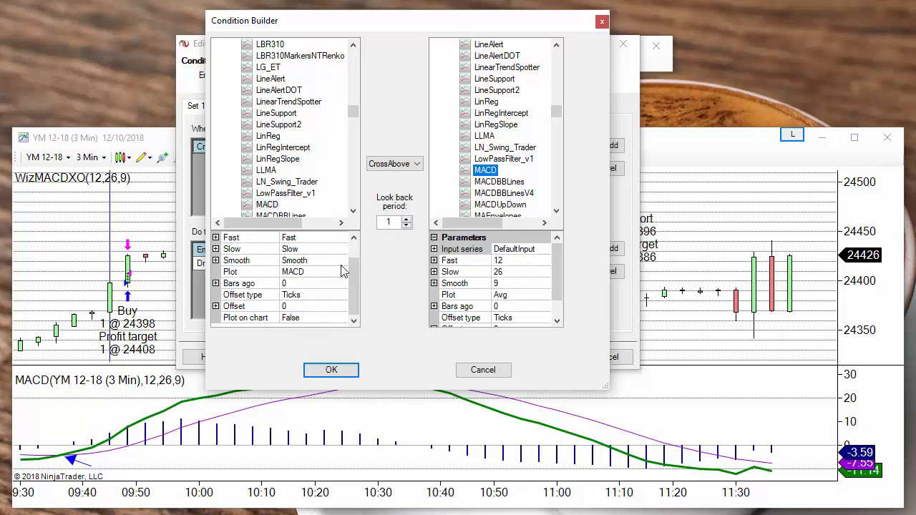
{"action": "scroll", "coordinate": [353, 272], "scroll_direction": "up", "scroll_amount": 1}
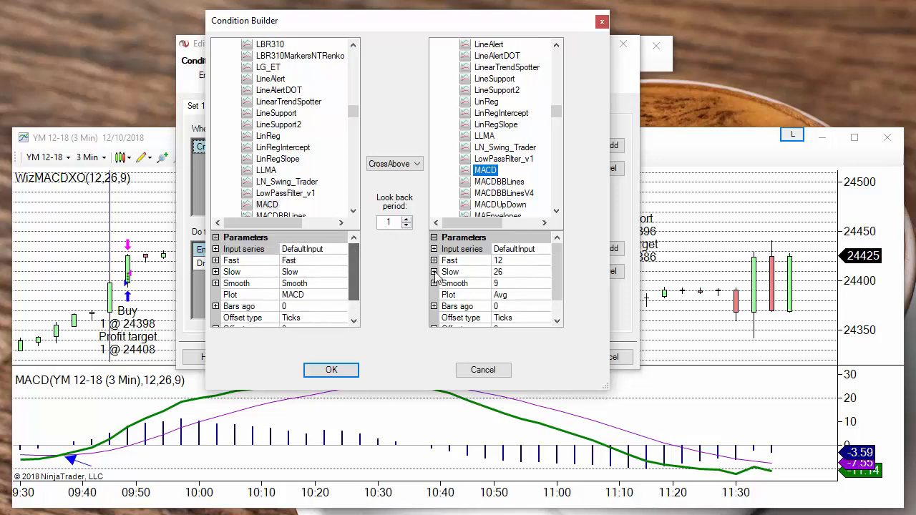
- Link the Fast and Slow parameters of Set 1's comparison MACD to the user defined inputs Fast and Slow
{"action": "left_click", "coordinate": [526, 260]}
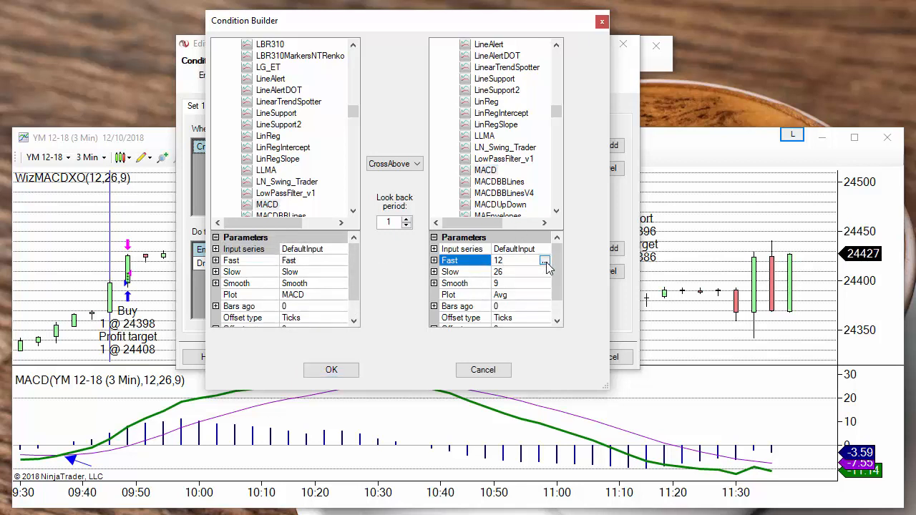
{"action": "left_click", "coordinate": [545, 262]}
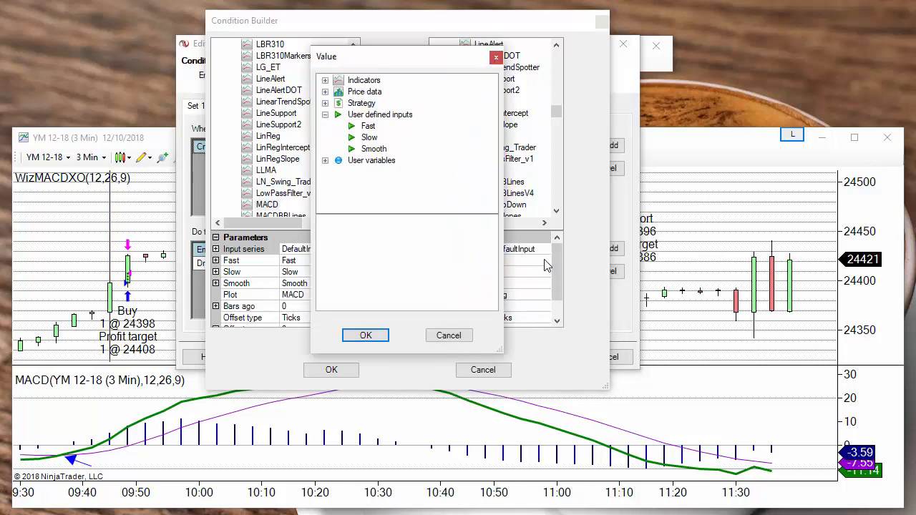
{"action": "left_click", "coordinate": [368, 126]}
{"action": "left_click", "coordinate": [365, 335]}
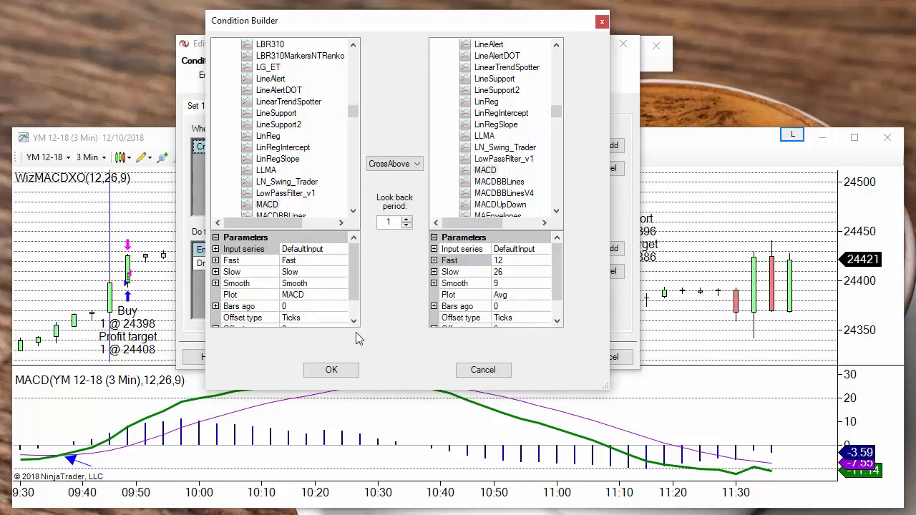
{"action": "left_click", "coordinate": [523, 273]}
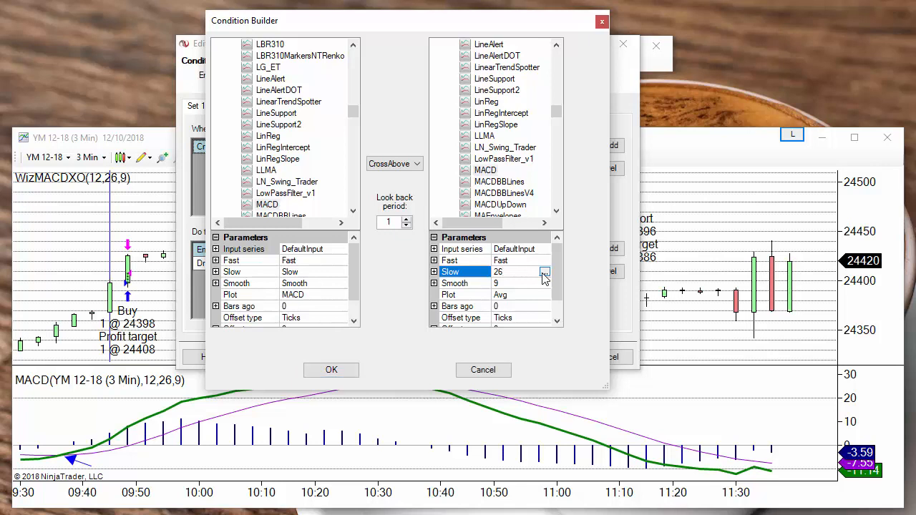
{"action": "left_click", "coordinate": [544, 273]}
{"action": "left_click", "coordinate": [368, 137]}
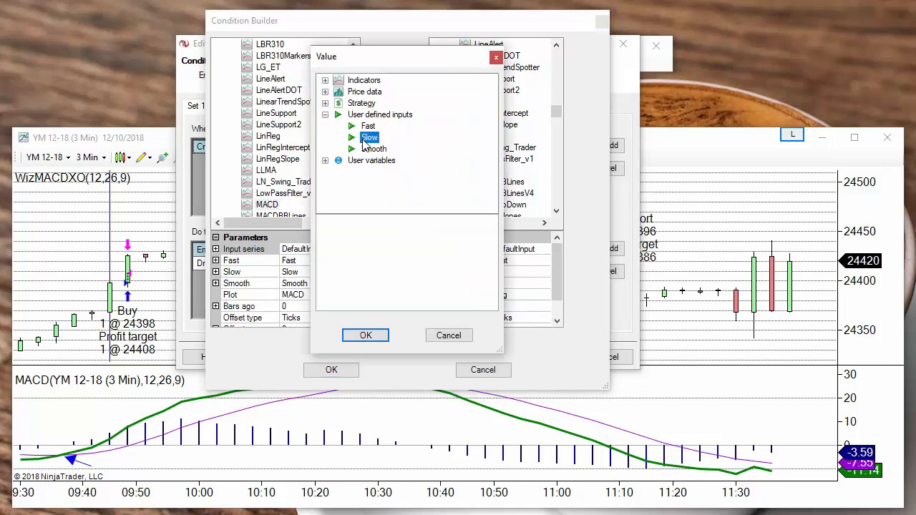
{"action": "left_click", "coordinate": [365, 335]}
- Link the comparison MACD's Smooth parameter to the user defined input Smooth and accept Set 1's condition with the Avg plot
{"action": "left_click", "coordinate": [514, 284]}
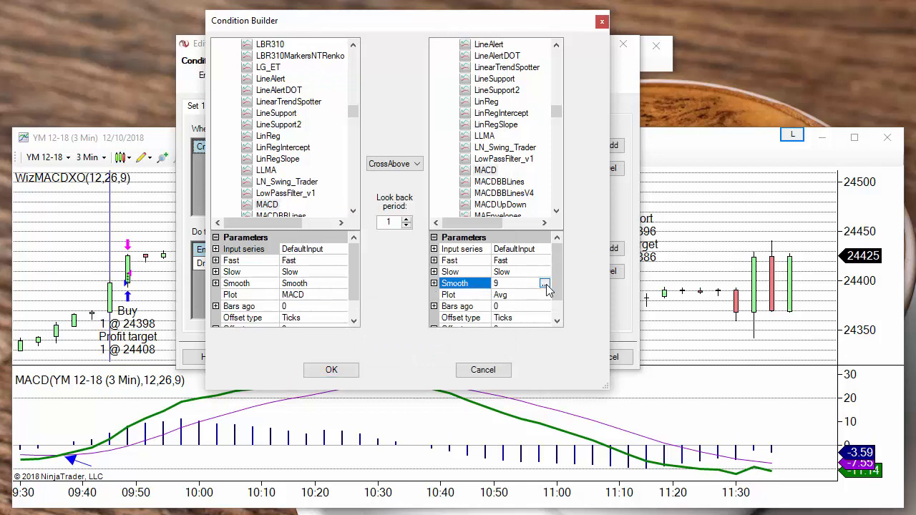
{"action": "left_click", "coordinate": [545, 284]}
{"action": "left_click", "coordinate": [373, 148]}
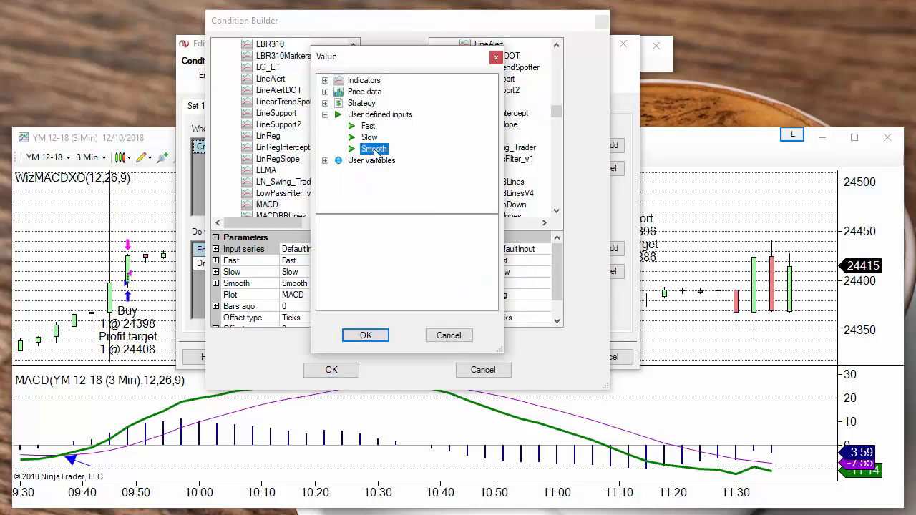
{"action": "left_click", "coordinate": [365, 335]}
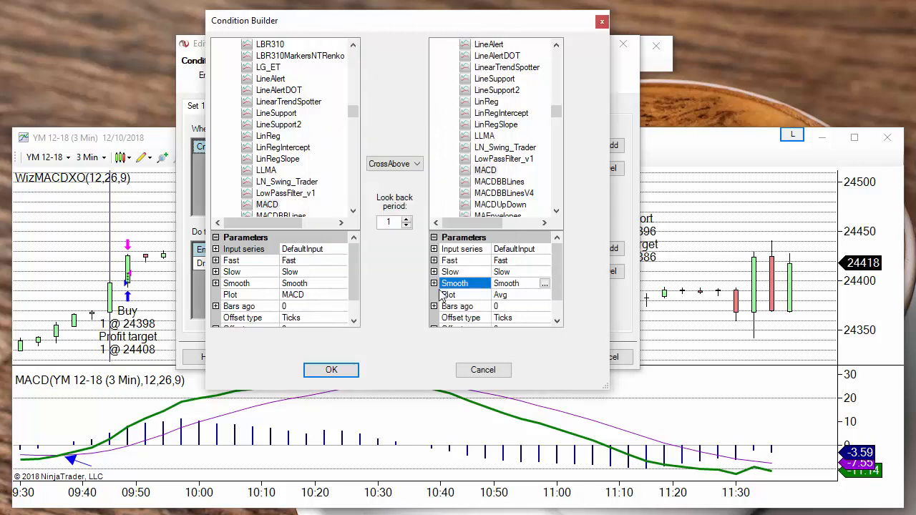
{"action": "left_click", "coordinate": [512, 296]}
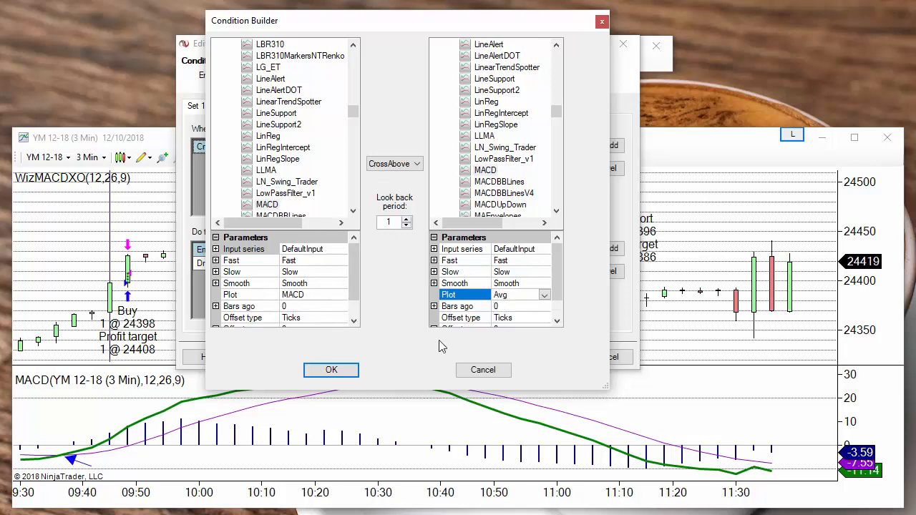
{"action": "left_click", "coordinate": [336, 372]}
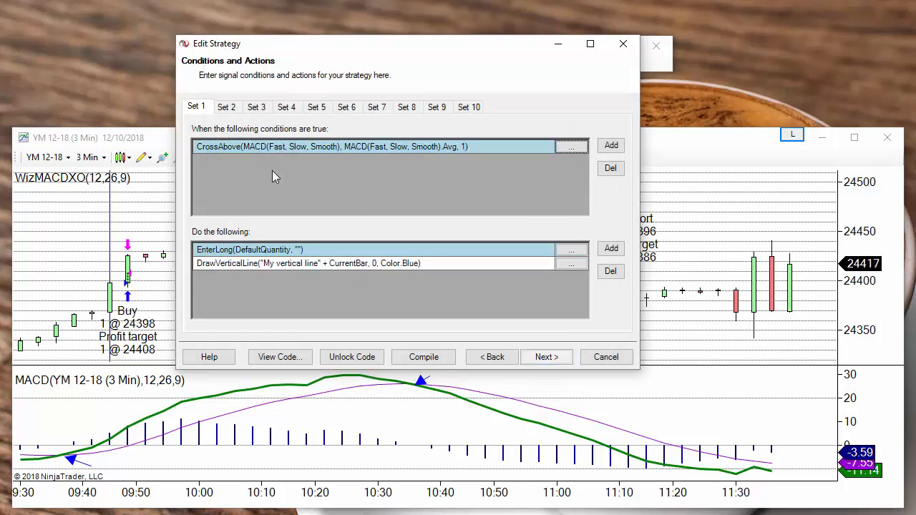
- Open Set 2's CrossBelow condition and replace the numeric value it compares against with the MACD indicator
{"action": "left_click", "coordinate": [223, 108]}
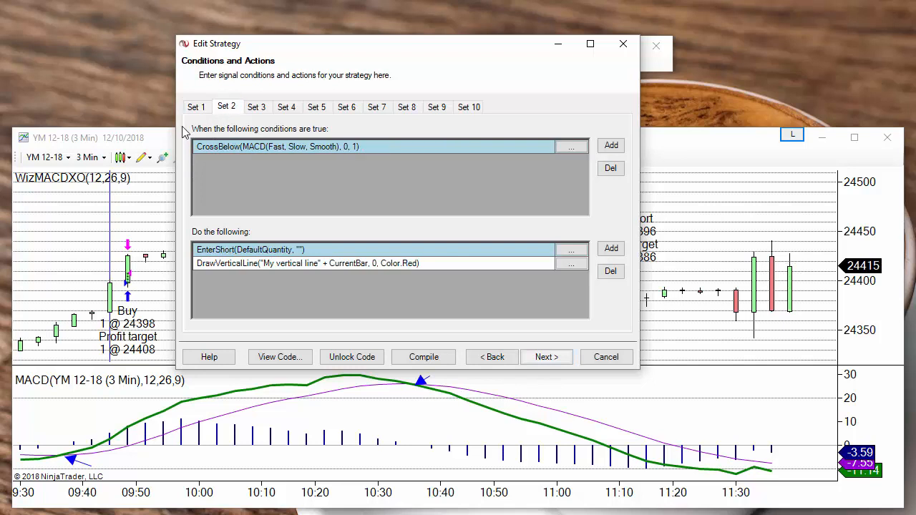
{"action": "left_click", "coordinate": [571, 150]}
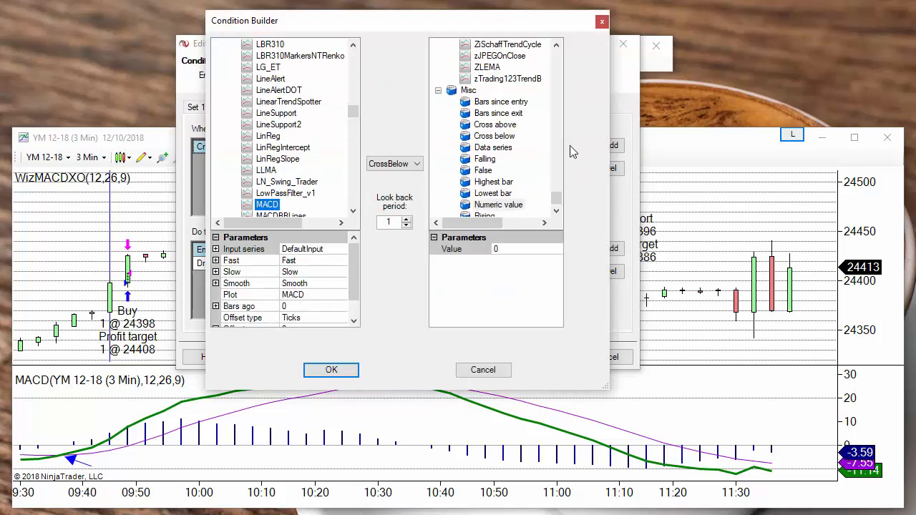
{"action": "left_click", "coordinate": [438, 91]}
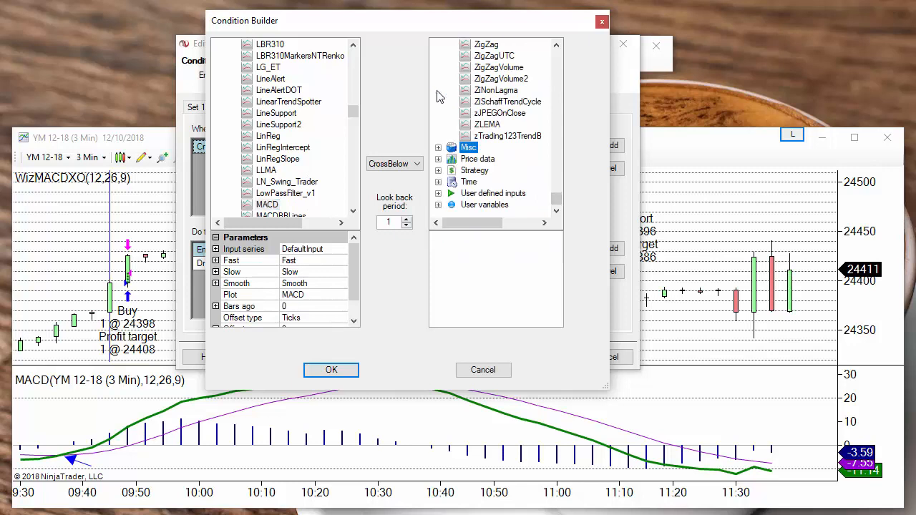
{"action": "left_click_drag", "start_coordinate": [556, 198], "coordinate": [556, 127]}
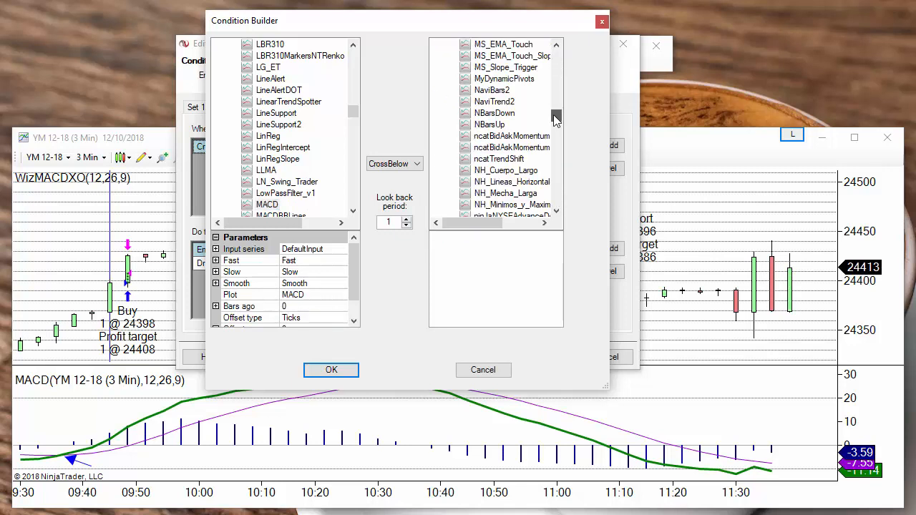
{"action": "scroll", "coordinate": [503, 91], "scroll_direction": "up", "scroll_amount": 5}
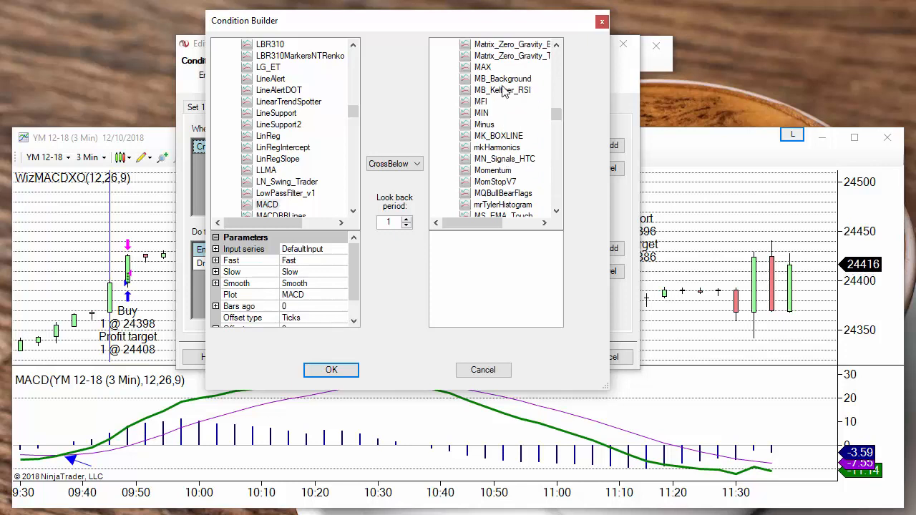
{"action": "scroll", "coordinate": [503, 91], "scroll_direction": "up", "scroll_amount": 4}
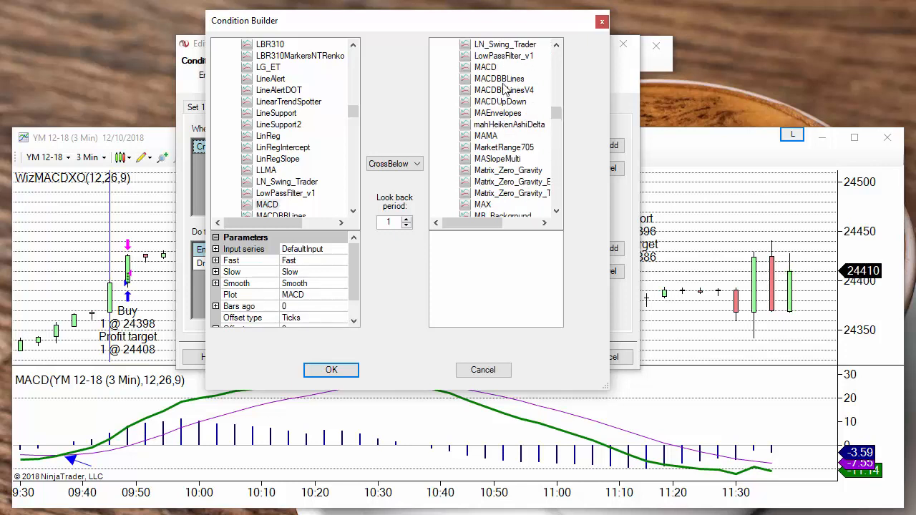
{"action": "left_click", "coordinate": [488, 68]}
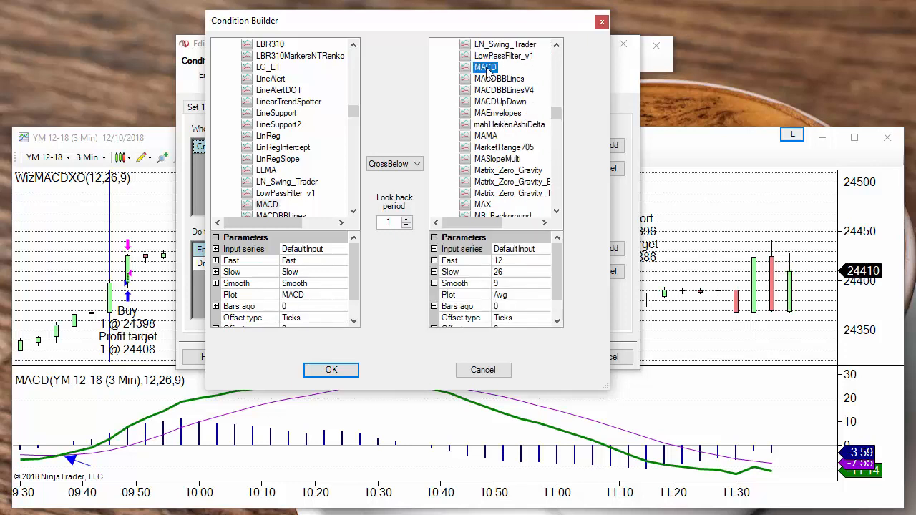
- Link the Fast and Slow parameters of Set 2's comparison MACD to the user defined inputs Fast and Slow
{"action": "left_click", "coordinate": [511, 262]}
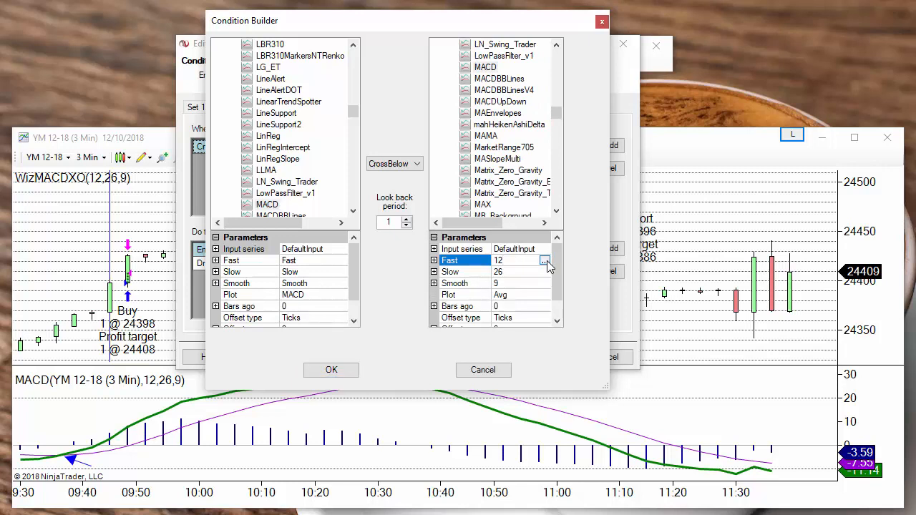
{"action": "left_click", "coordinate": [545, 261]}
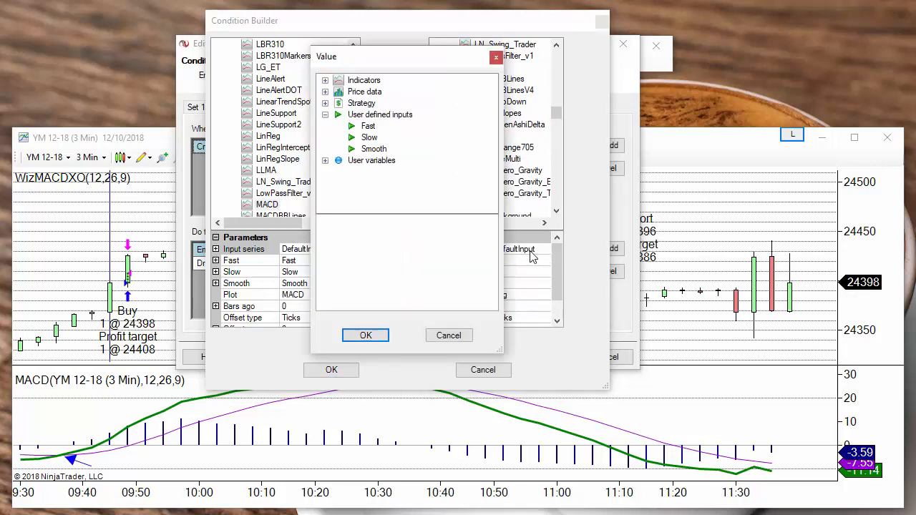
{"action": "left_click", "coordinate": [368, 127]}
{"action": "left_click", "coordinate": [365, 335]}
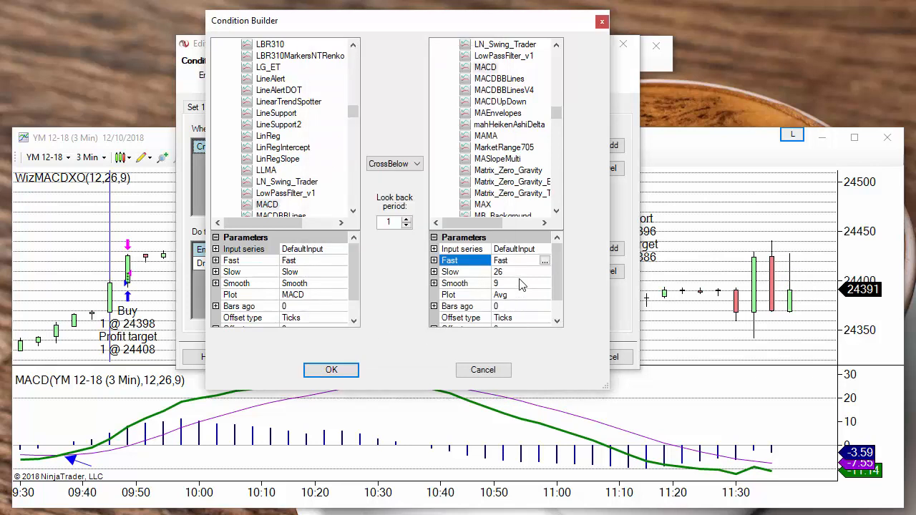
{"action": "left_click", "coordinate": [523, 273]}
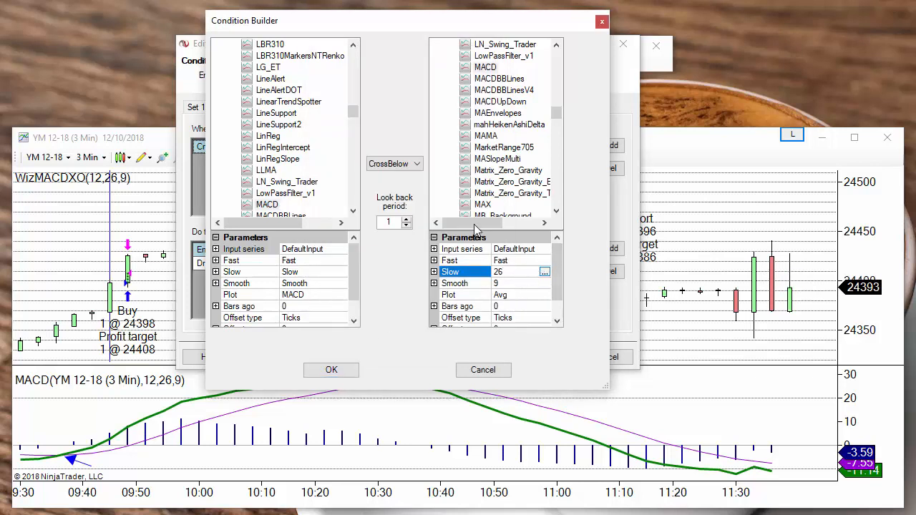
{"action": "left_click", "coordinate": [370, 137]}
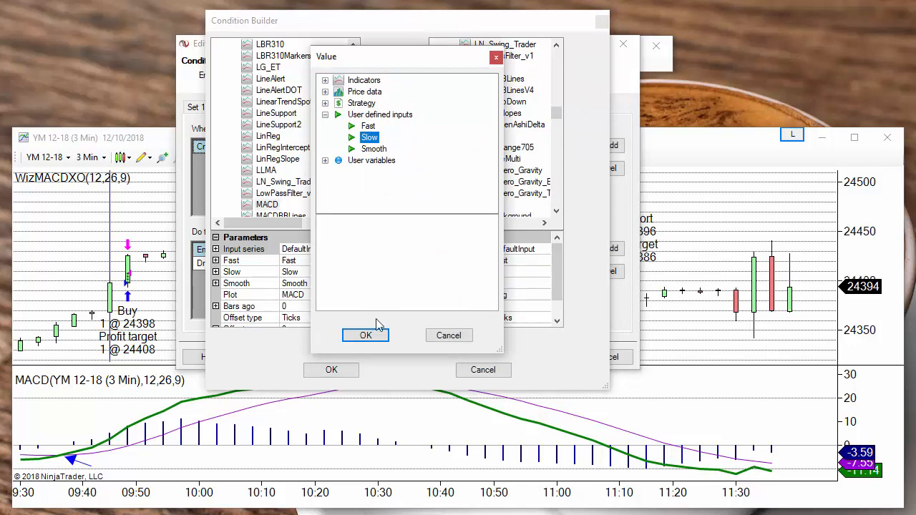
{"action": "left_click", "coordinate": [377, 335]}
- Link Smooth in Set 2's comparison MACD to the user defined input Smooth and accept the CrossBelow condition
{"action": "left_click", "coordinate": [515, 283]}
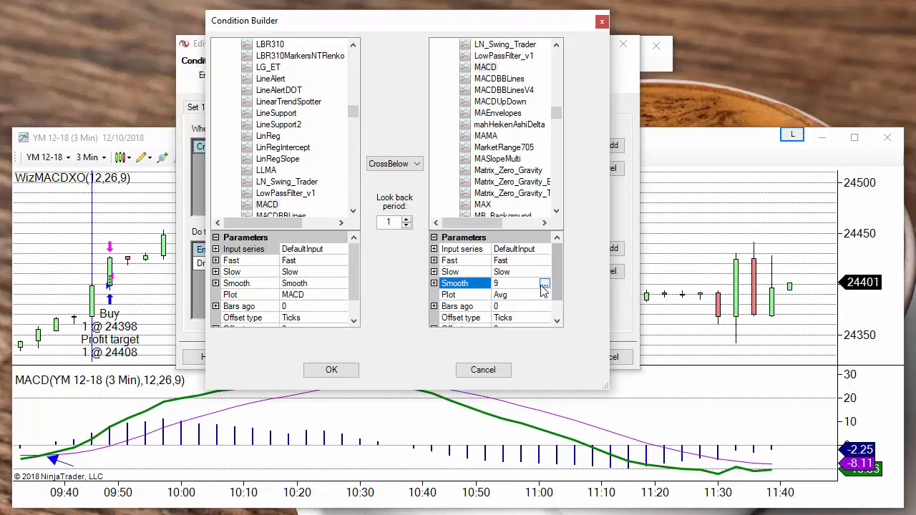
{"action": "left_click", "coordinate": [544, 285]}
{"action": "left_click", "coordinate": [369, 149]}
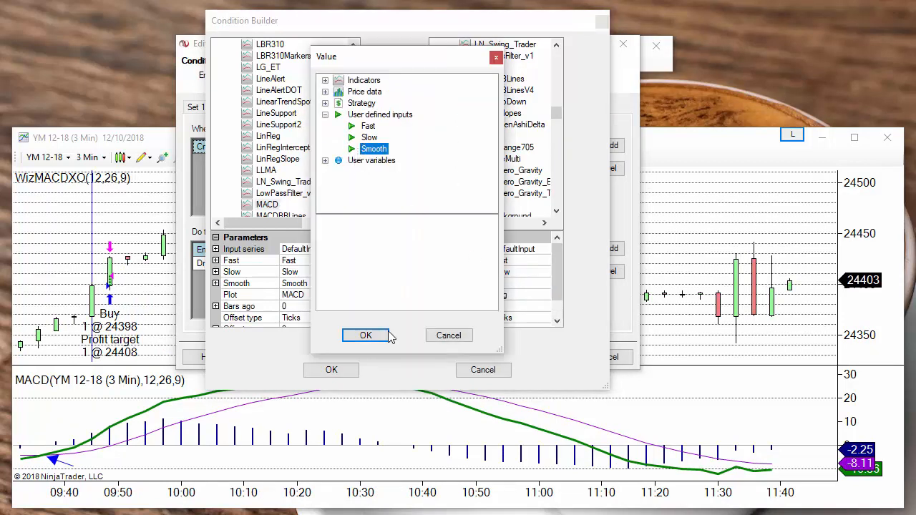
{"action": "left_click", "coordinate": [365, 336]}
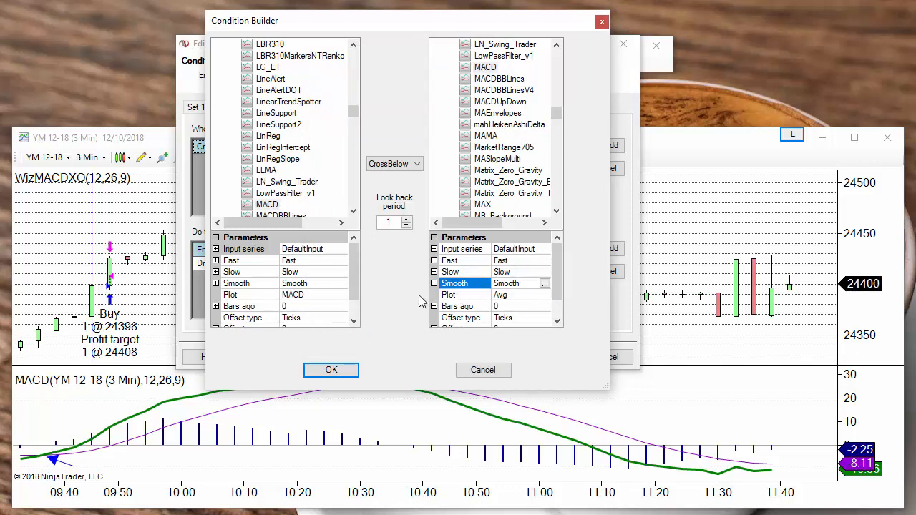
{"action": "left_click", "coordinate": [331, 370]}
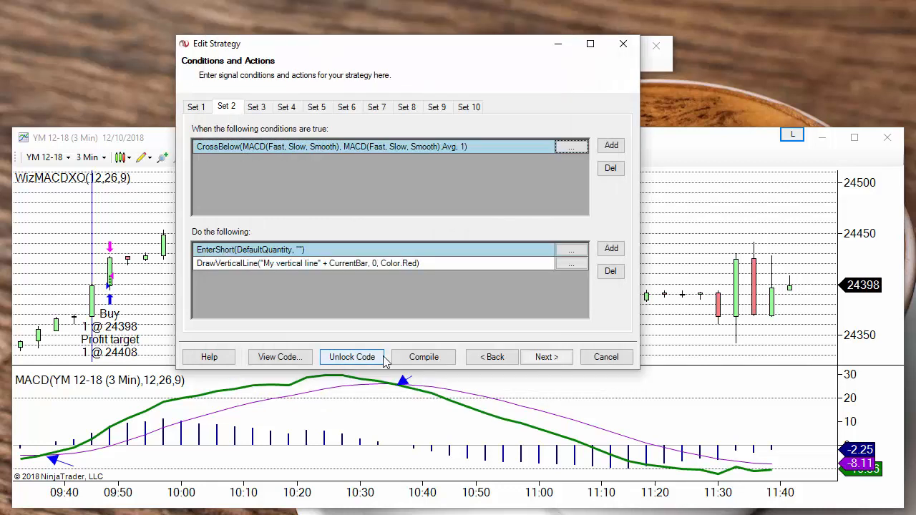
- Advance to the end of the strategy wizard and finish it to save the edited WizMACDXO strategy
{"action": "left_click", "coordinate": [566, 362]}
{"action": "left_click", "coordinate": [544, 359]}
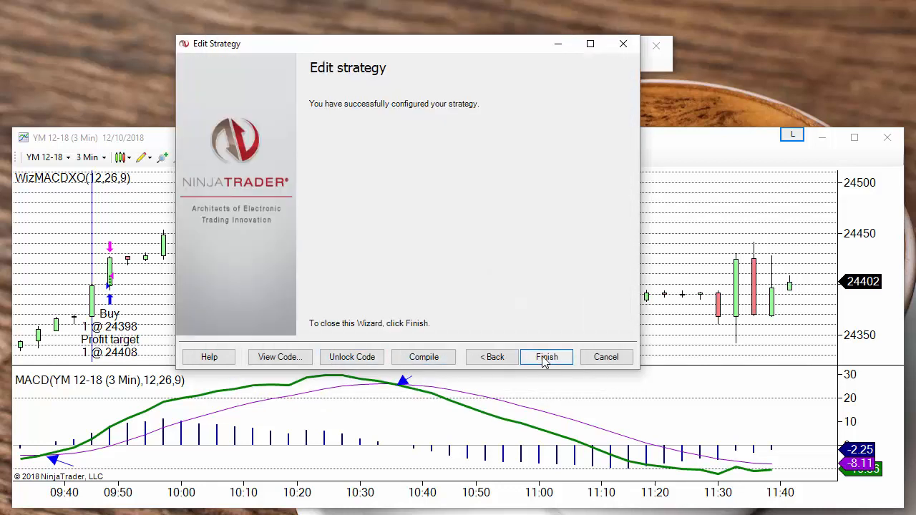
{"action": "left_click", "coordinate": [538, 357]}
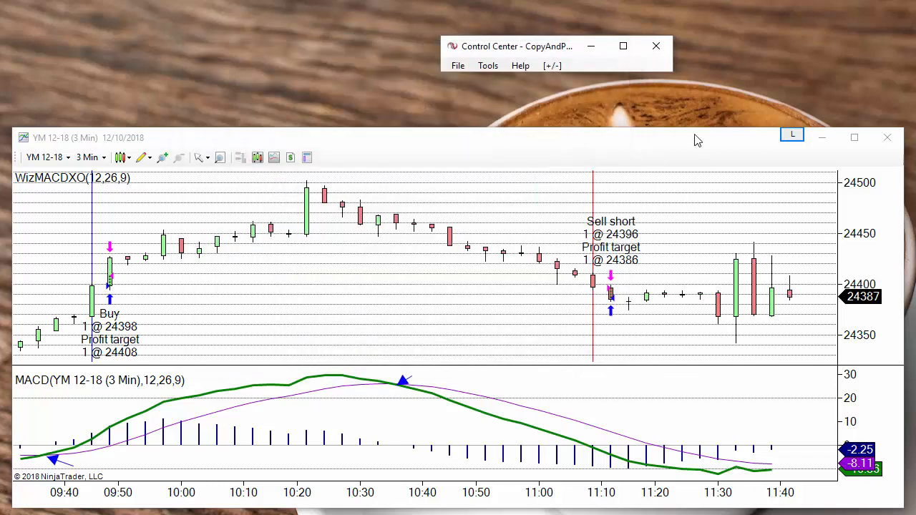
- Extend the YM 12-18 chart window upward and compress its time axis to show bars back to 09:30
{"action": "left_click_drag", "start_coordinate": [694, 129], "coordinate": [700, 7]}
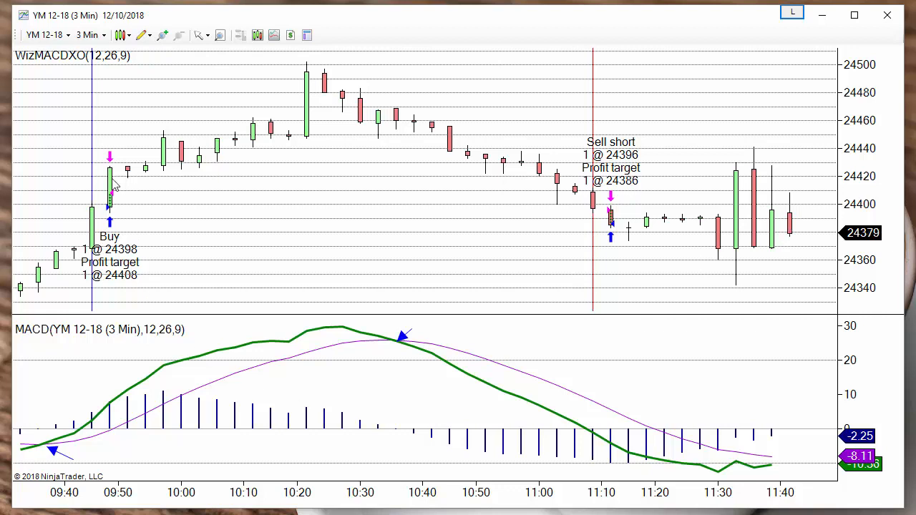
{"action": "left_click_drag", "start_coordinate": [106, 503], "coordinate": [85, 506]}
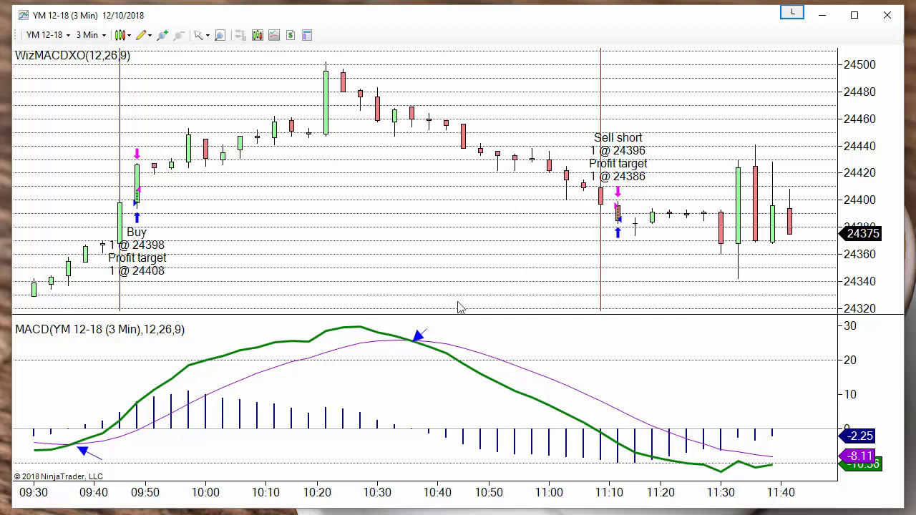
- Reload NinjaScript on the chart, agree to restart the running strategies, and inspect the entries against the MACD and average crossovers
{"action": "right_click", "coordinate": [377, 187]}
{"action": "left_click", "coordinate": [433, 432]}
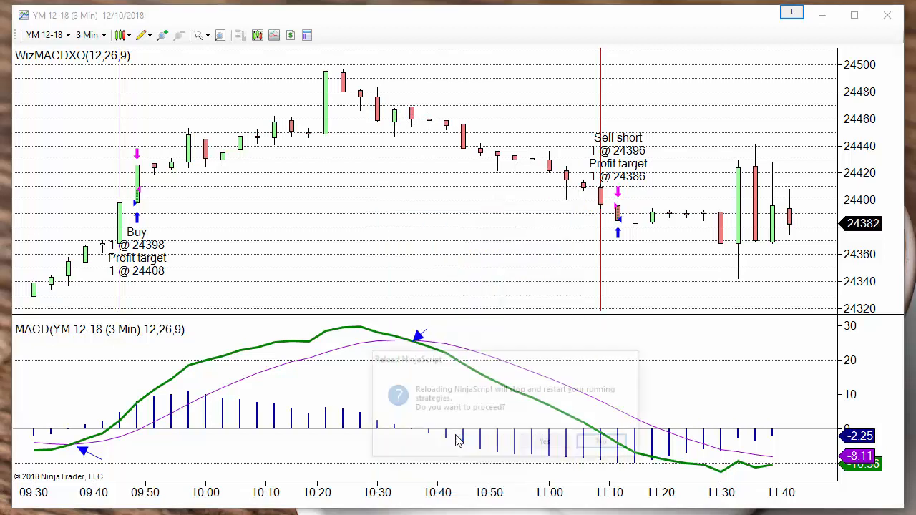
{"action": "left_click", "coordinate": [542, 443]}
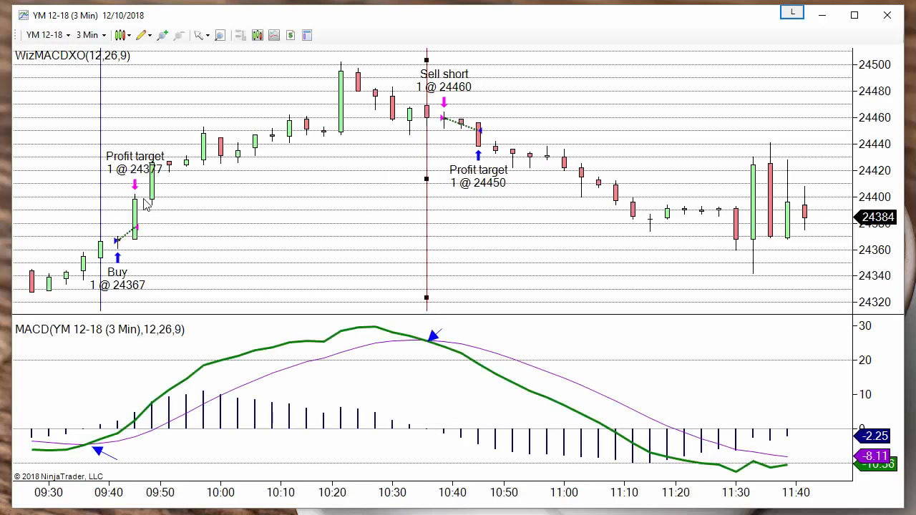
{"action": "left_click", "coordinate": [100, 158]}
{"action": "left_click_drag", "start_coordinate": [440, 499], "coordinate": [419, 485]}
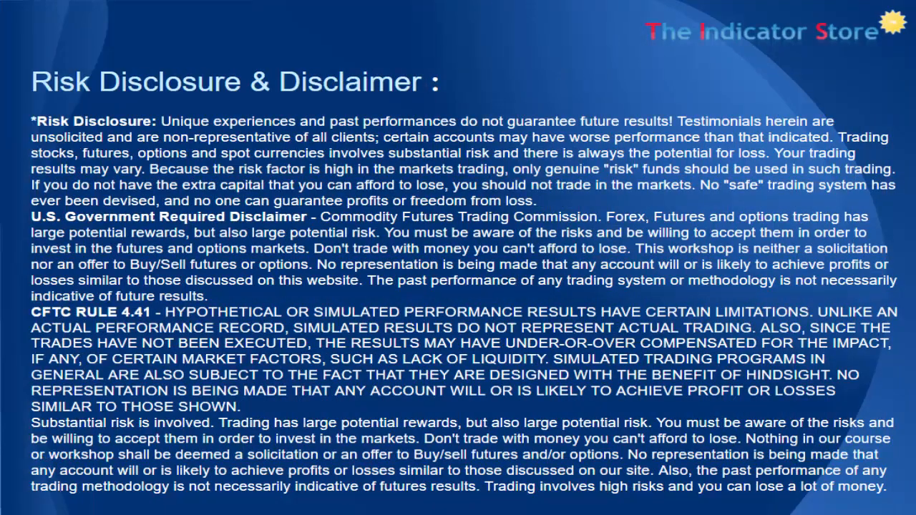